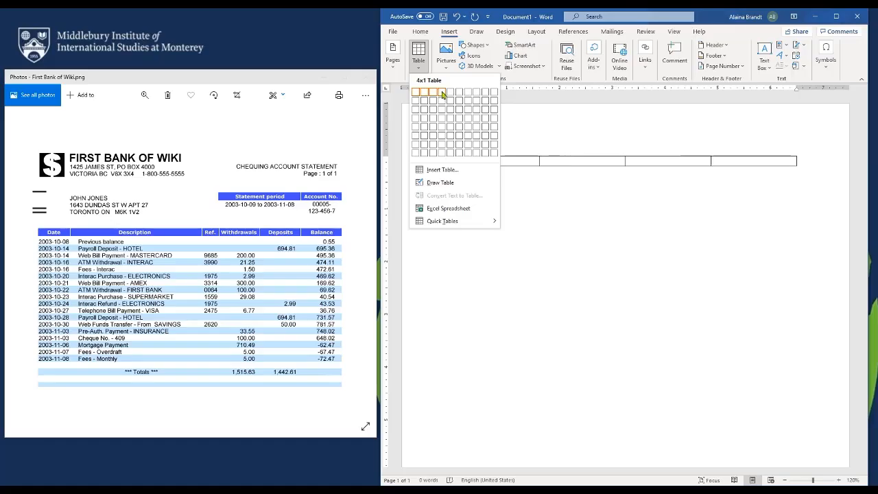
# Insert a one-row, four-column table, merge its last two cells, and enter [LOGO: $] in a narrowed first column
pyautogui.click(442, 94)
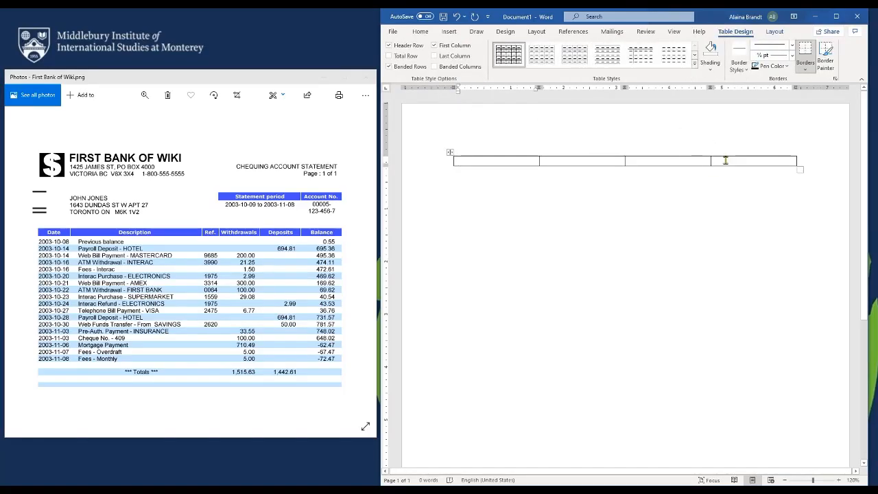
pyautogui.moveTo(725, 161); pyautogui.dragTo(696, 163)
pyautogui.rightClick(689, 163)
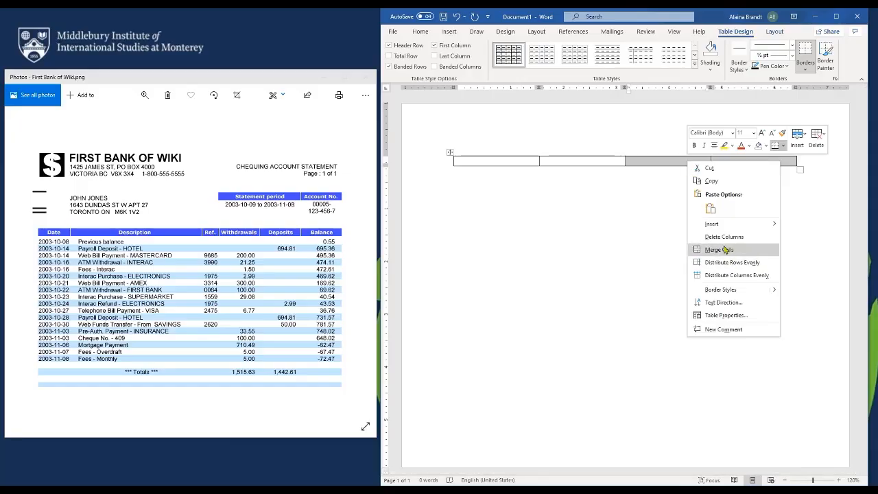
pyautogui.click(725, 249)
pyautogui.click(473, 162)
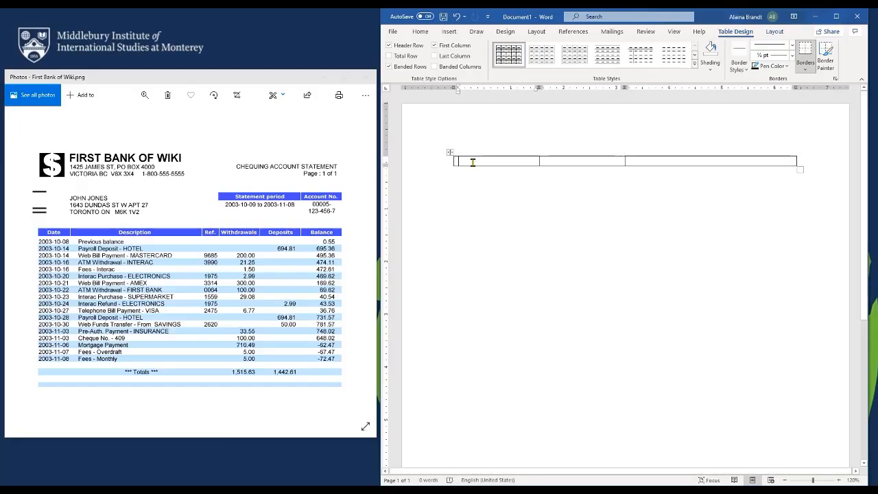
pyautogui.write('[LOGO')
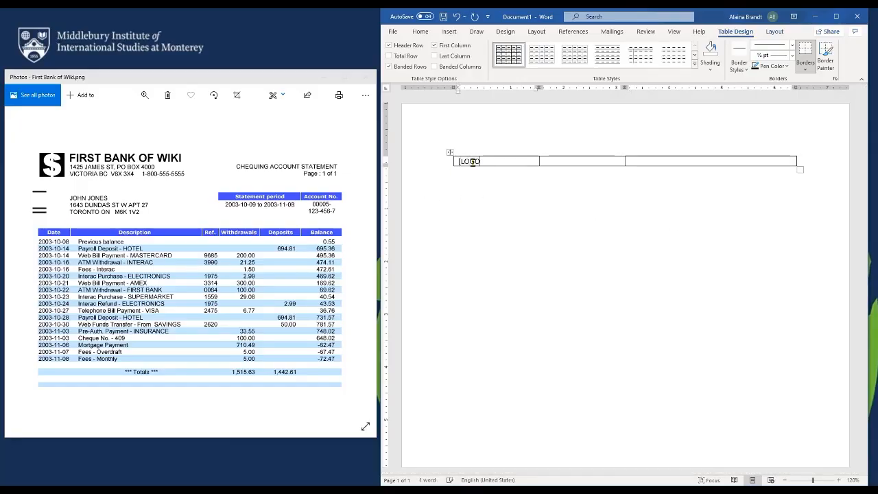
pyautogui.write(': $]')
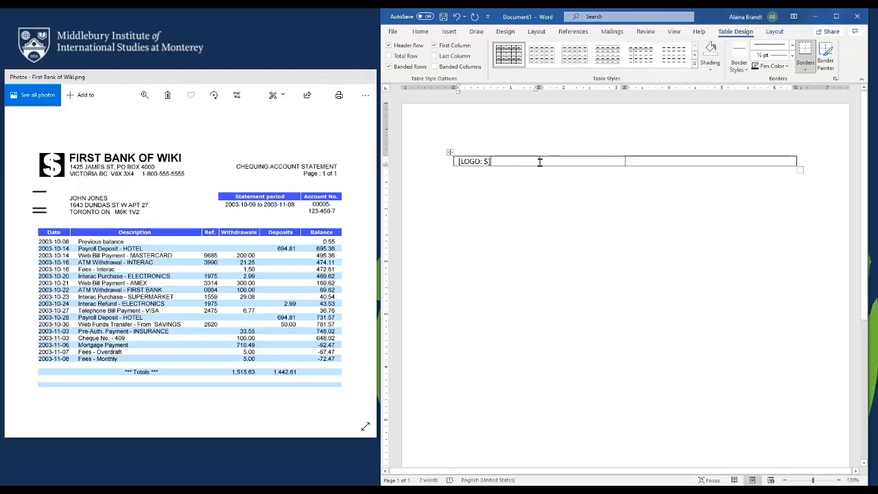
pyautogui.moveTo(540, 162); pyautogui.dragTo(514, 162)
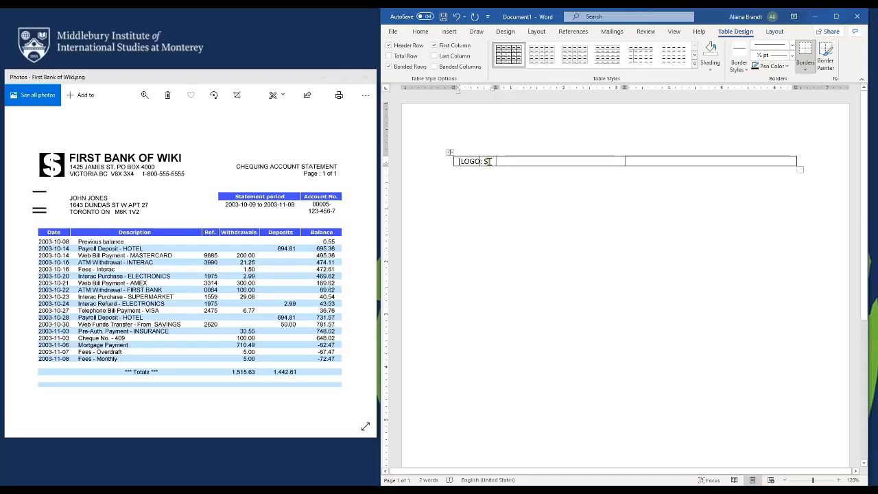
# Apply Small caps to the placeholder and retype it as [logo: $]
pyautogui.tripleClick(488, 161)
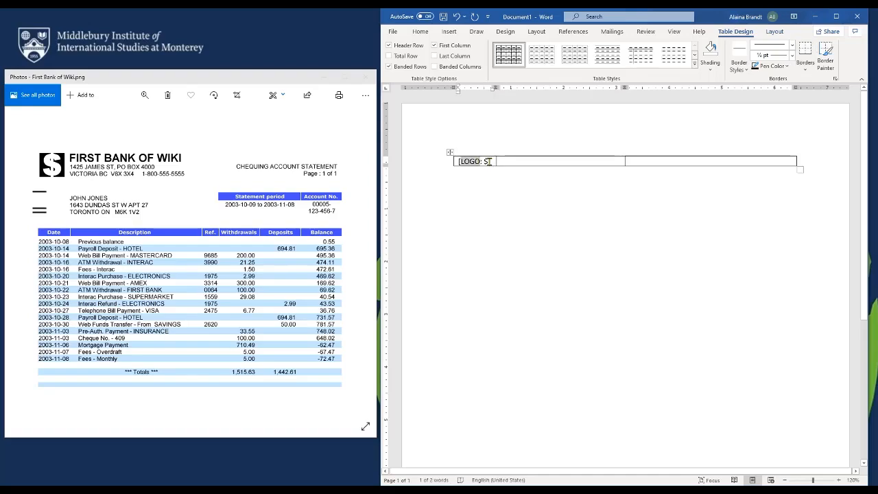
pyautogui.click(420, 32)
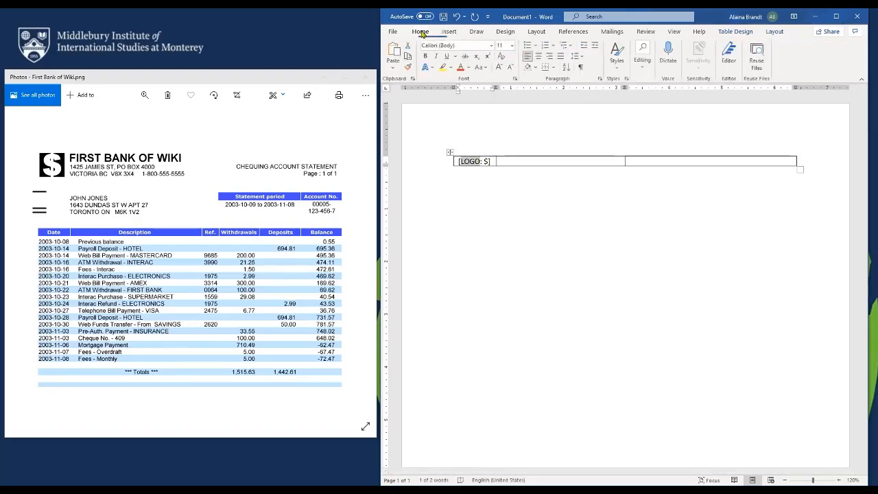
pyautogui.click(515, 78)
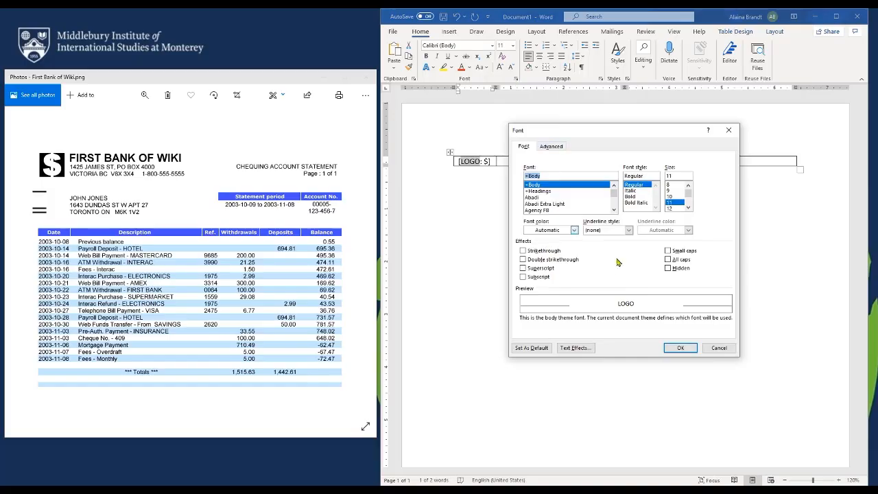
pyautogui.click(668, 250)
pyautogui.press('Return')
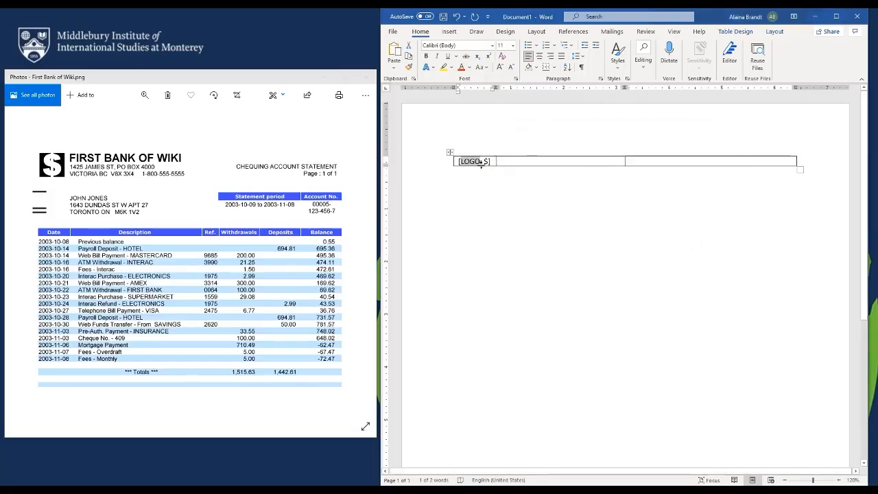
pyautogui.click(483, 166)
pyautogui.press('BackSpace')
pyautogui.press('BackSpace')
pyautogui.press('BackSpace')
pyautogui.press('BackSpace')
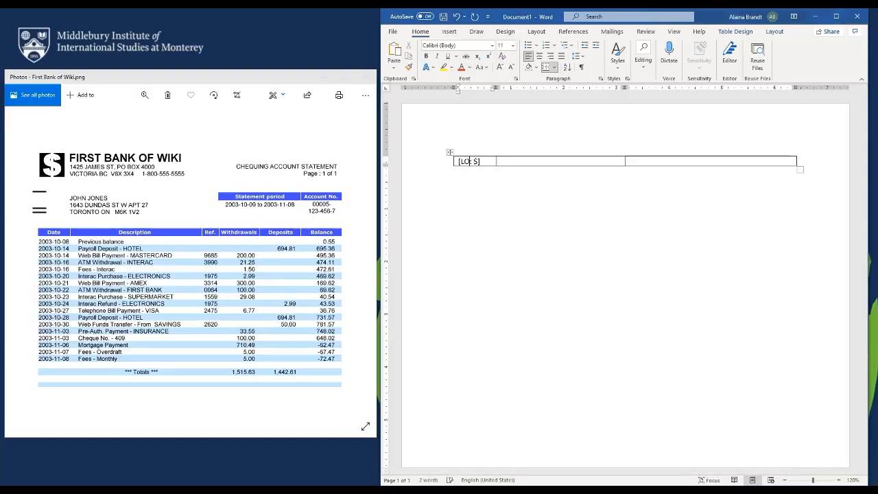
pyautogui.write('logo')
pyautogui.click(518, 162)
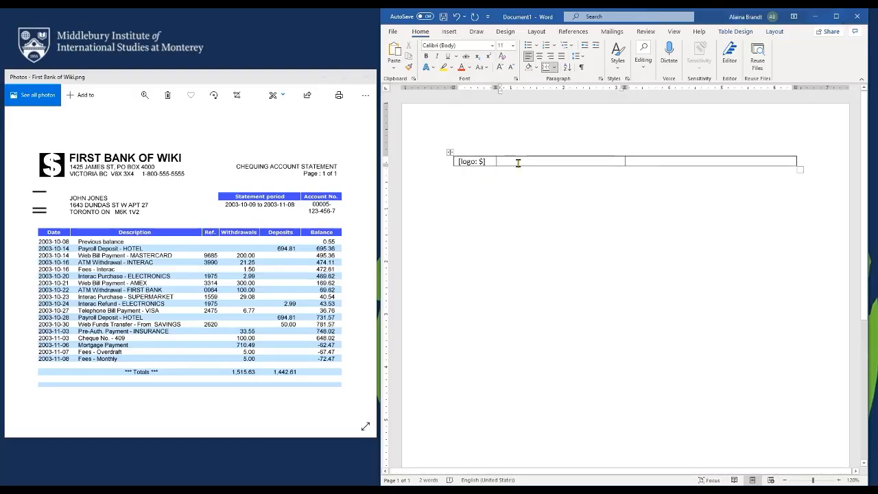
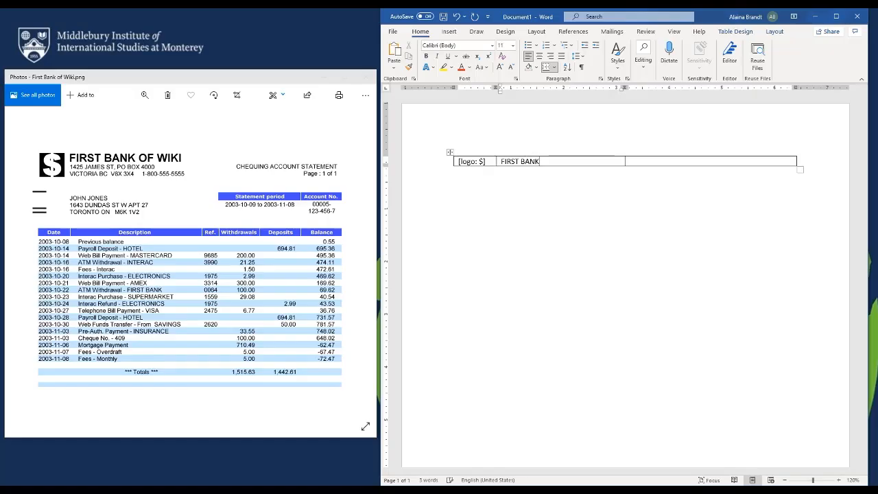
# Enter FIRST BANK OF WIKI with the bank's street and city lines beneath, one per line
pyautogui.press('Return')
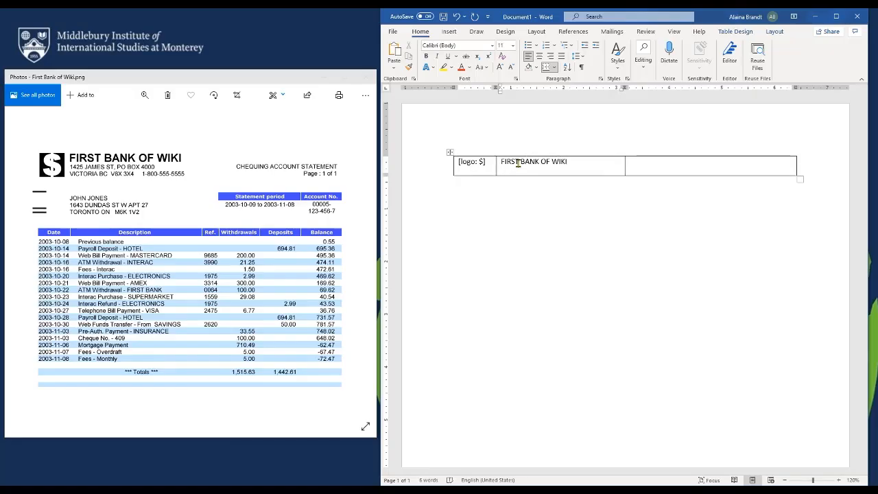
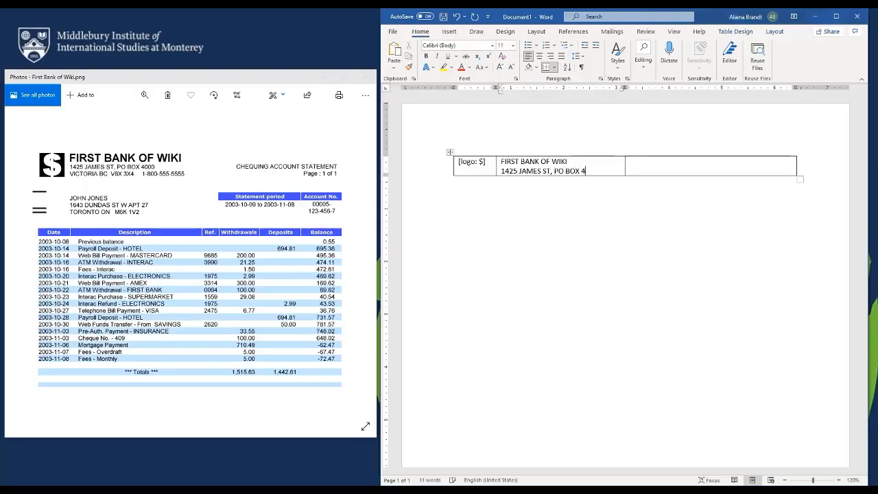
pyautogui.press('Return')
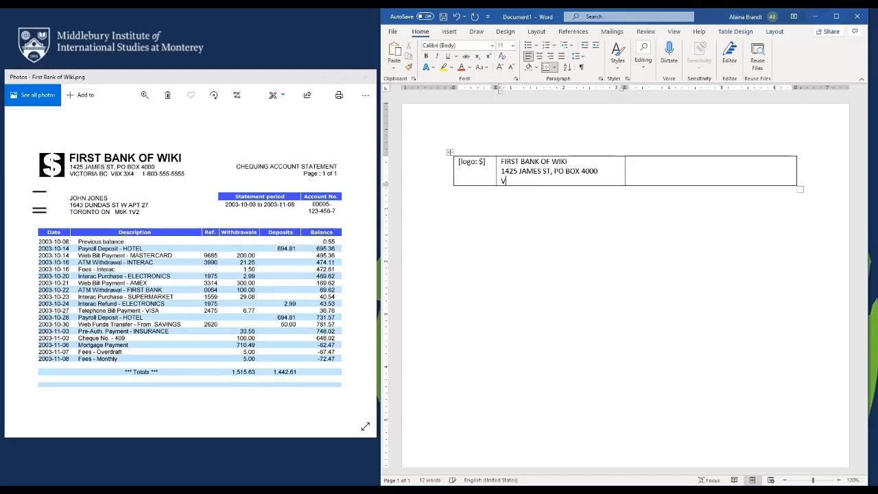
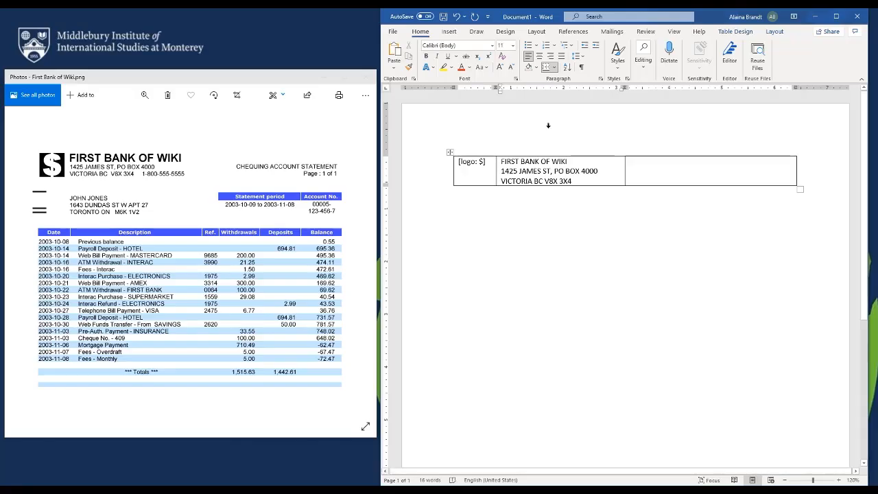
# Split the bank cell into two rows, then split the lower row into two columns
pyautogui.rightClick(611, 172)
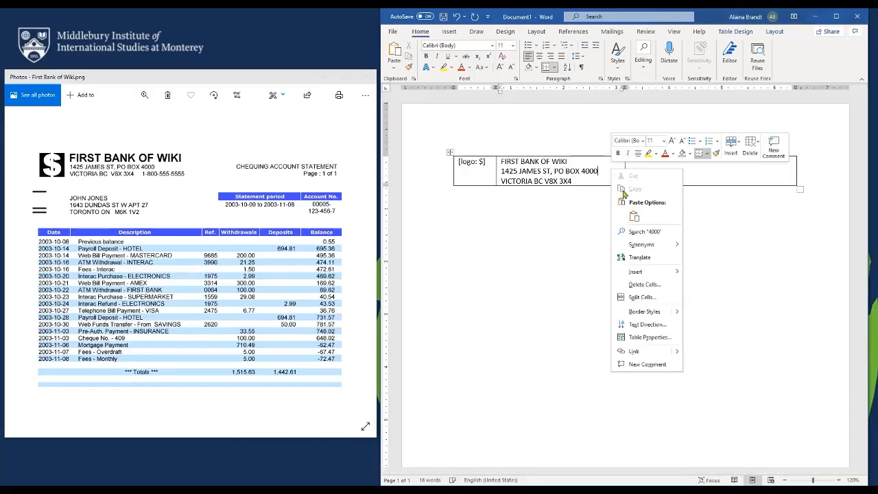
pyautogui.click(648, 298)
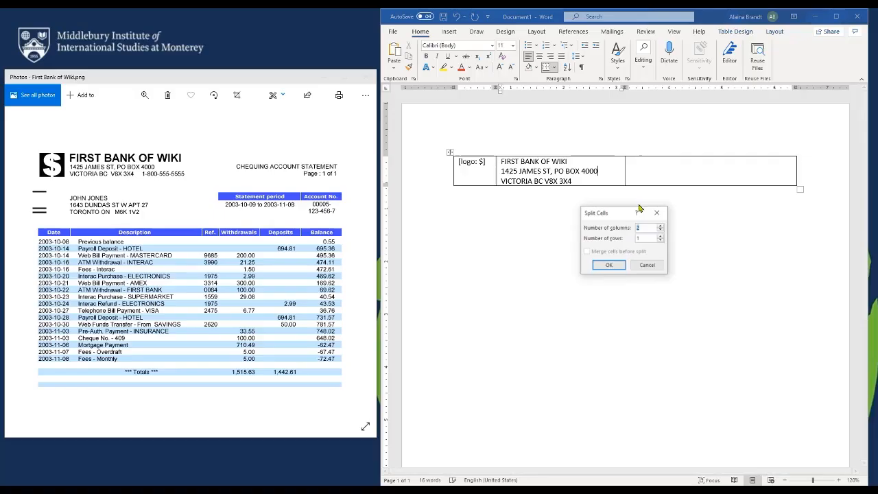
pyautogui.click(661, 236)
pyautogui.click(609, 265)
pyautogui.click(586, 188)
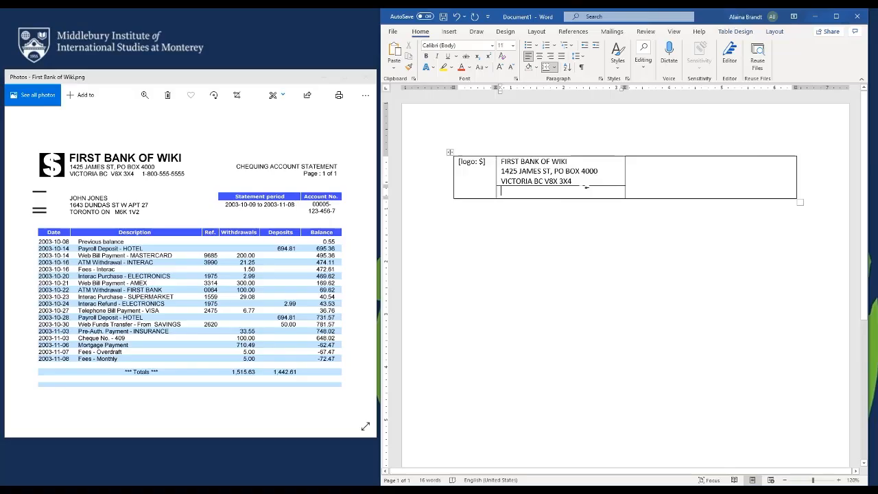
pyautogui.rightClick(571, 196)
pyautogui.click(608, 319)
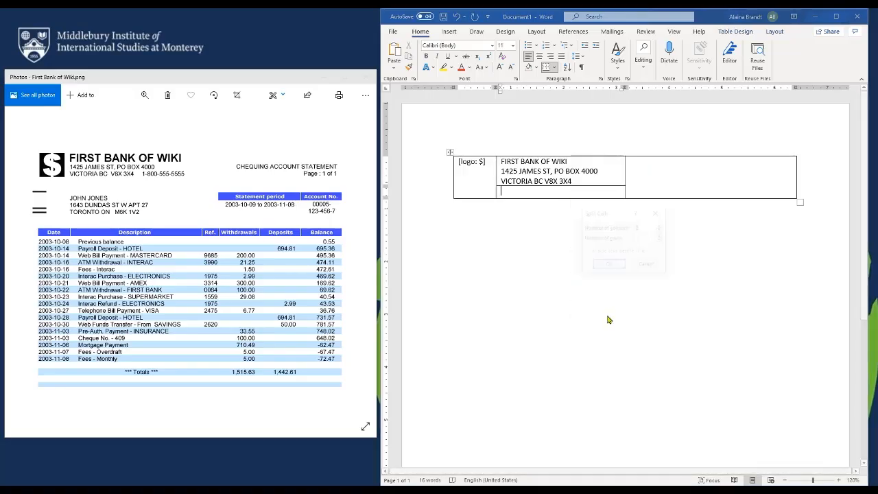
pyautogui.click(609, 265)
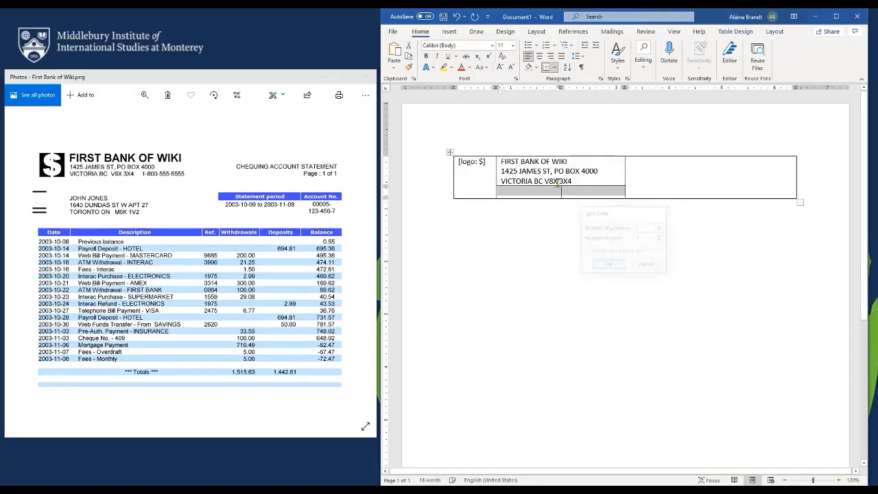
# Move the city and postal code line into the new lower-left cell
pyautogui.moveTo(493, 176); pyautogui.dragTo(486, 176)
pyautogui.moveTo(576, 182); pyautogui.dragTo(504, 185)
pyautogui.hotkey('ctrl', 'x')
pyautogui.click(509, 192)
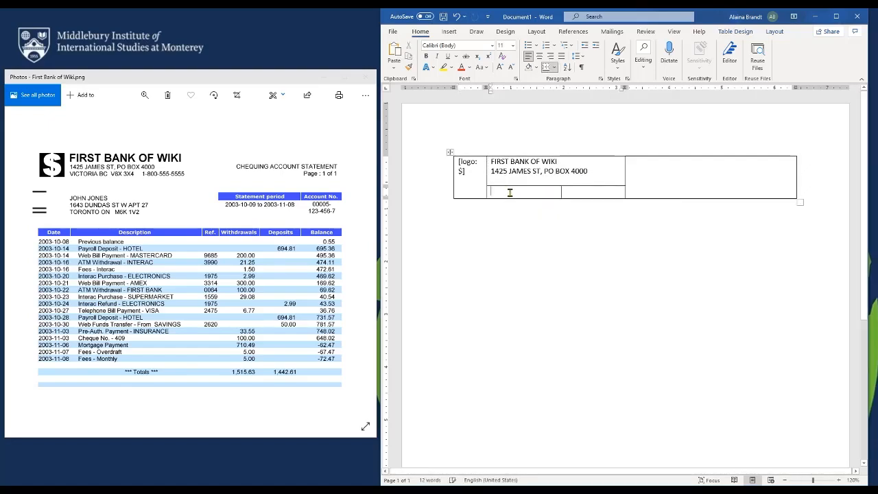
pyautogui.hotkey('ctrl', 'v')
pyautogui.press('BackSpace')
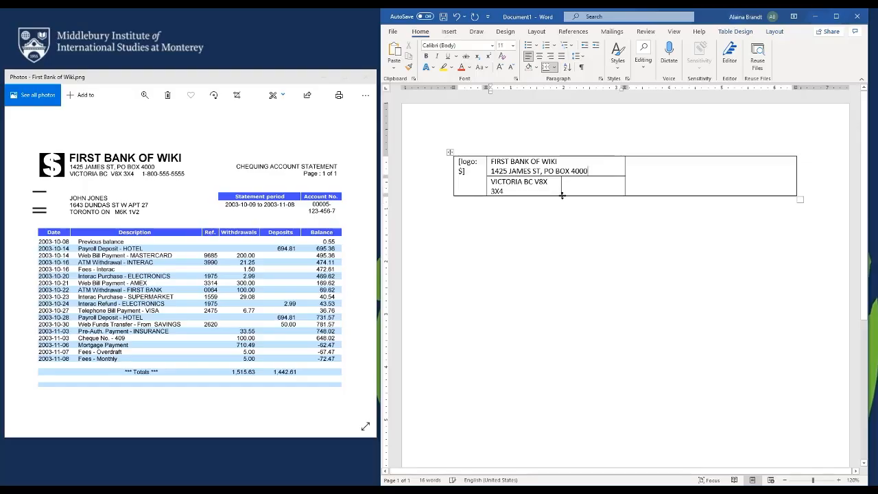
# Enter the bank's phone number in the lower-right cell and widen the cells to fit
pyautogui.moveTo(561, 185); pyautogui.dragTo(566, 185)
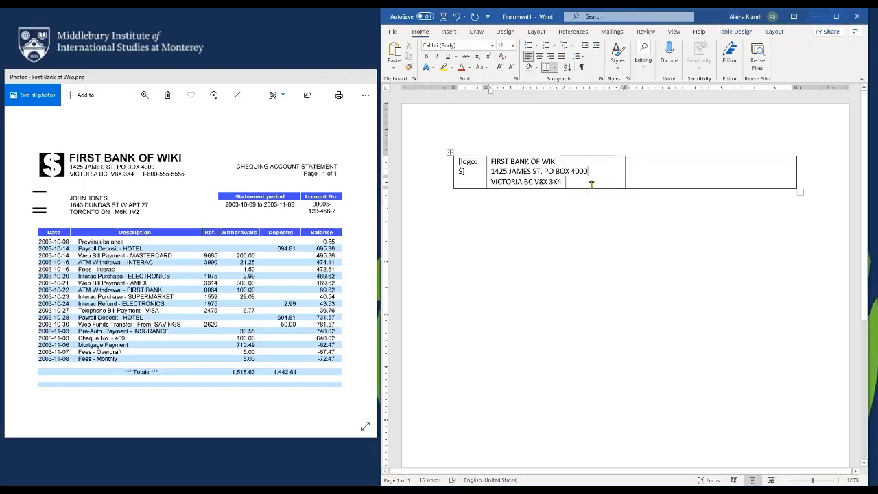
pyautogui.click(591, 184)
pyautogui.write('1-2')
pyautogui.press('BackSpace')
pyautogui.write('8')
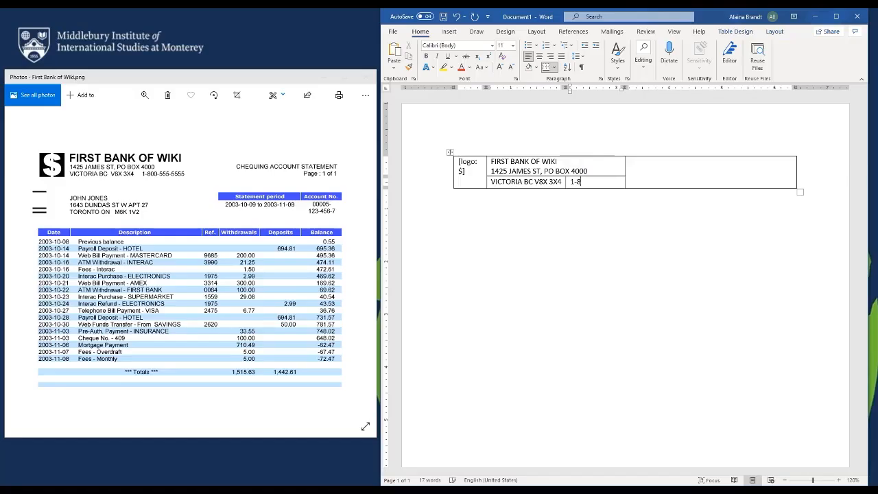
pyautogui.write('00-555-5555')
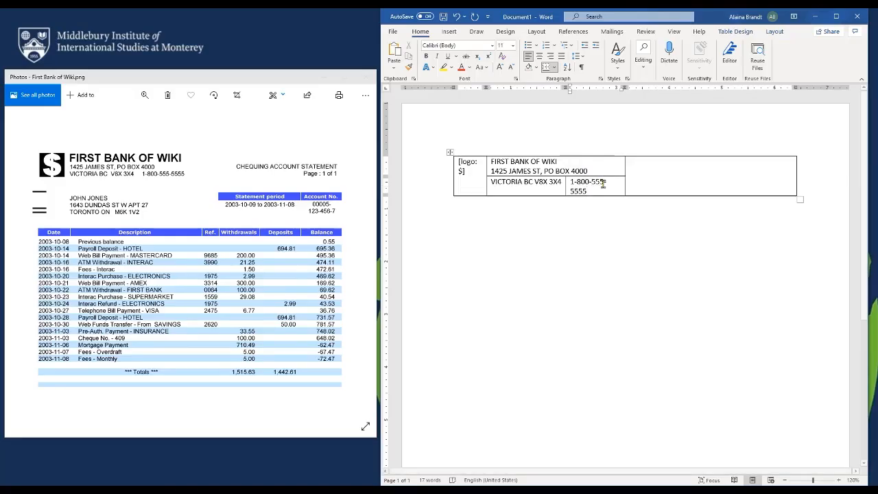
pyautogui.moveTo(624, 170); pyautogui.dragTo(629, 170)
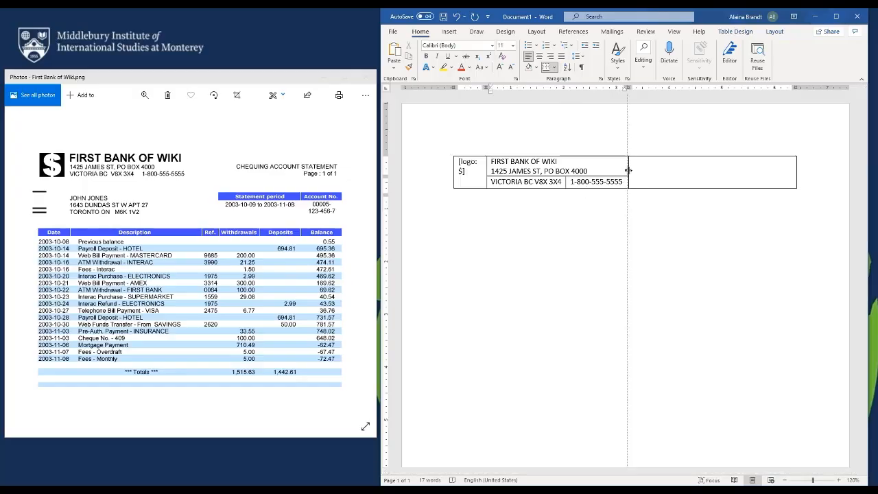
# Right-align CHECKING ACCOUNT STATEMENT and Page: 1 of 1 in the right cell, then add a row
pyautogui.click(550, 57)
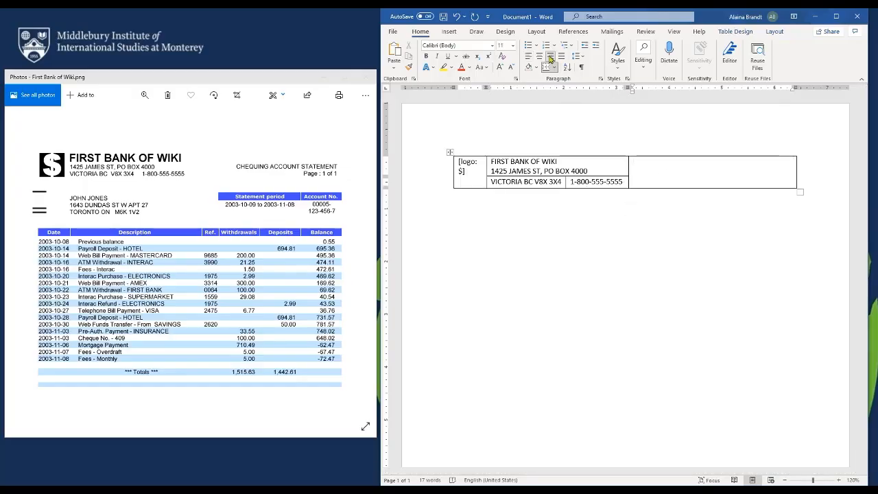
pyautogui.write('CHECKING ACCOU')
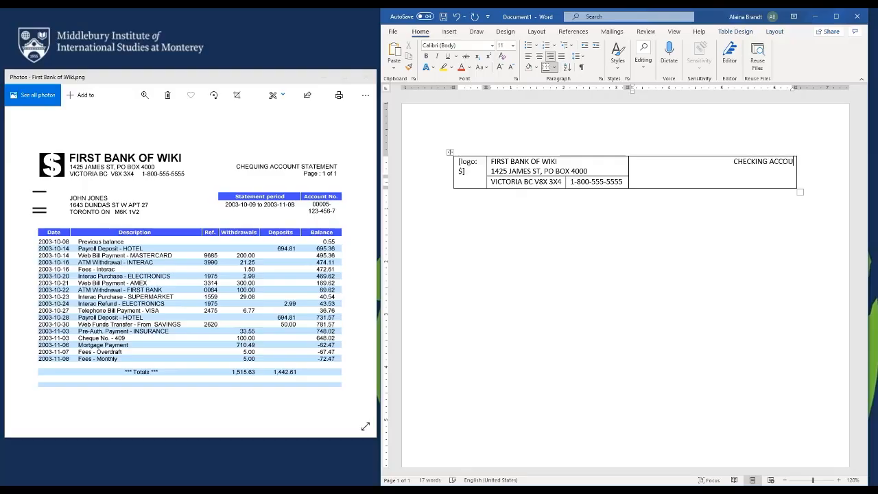
pyautogui.write('NT STATEMENT ')
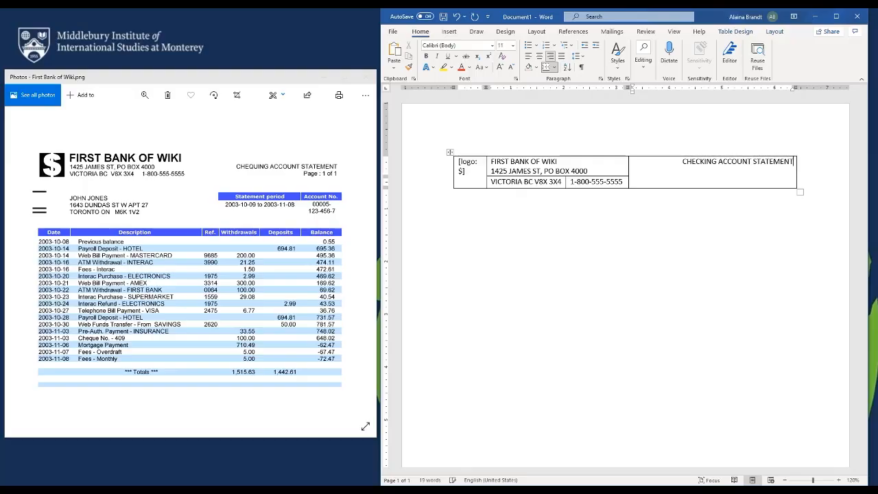
pyautogui.write('Page: 1 of 1')
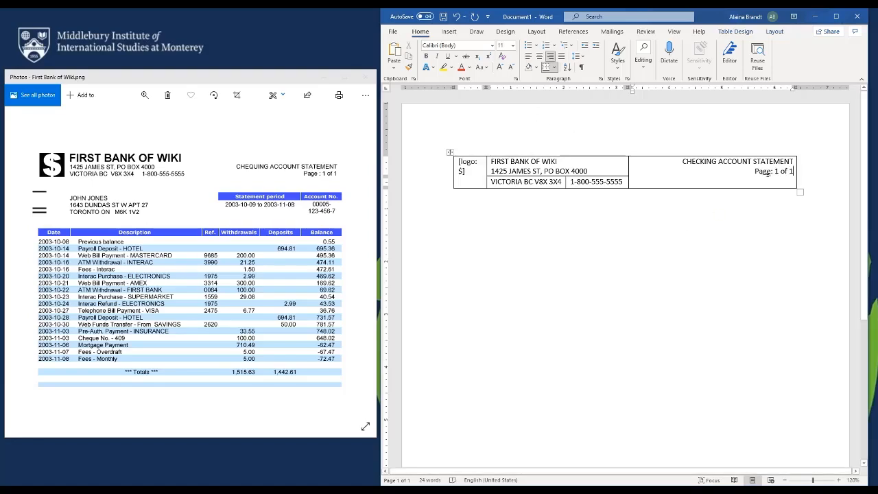
pyautogui.press('Tab')
pyautogui.press('Tab')
pyautogui.press('Tab')
pyautogui.press('Tab')
pyautogui.press('Tab')
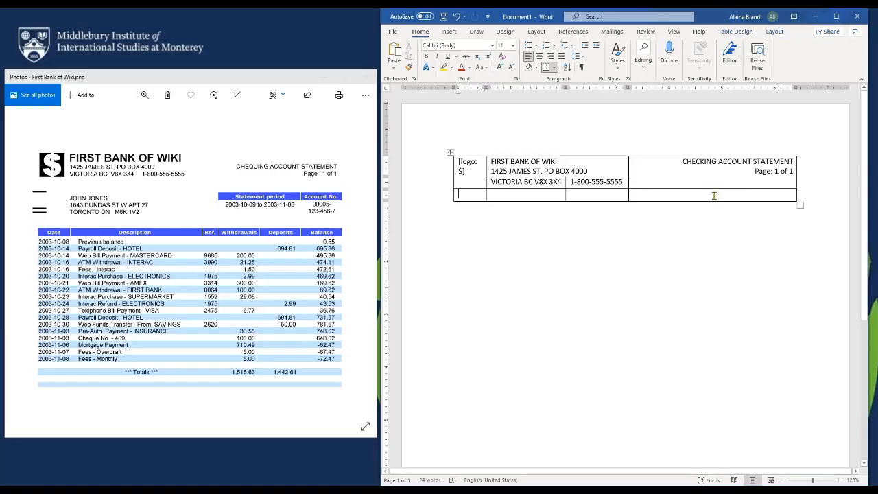
# Merge the two middle cells of the new row
pyautogui.click(606, 195)
pyautogui.keyDown('shift'); pyautogui.click(554, 195); pyautogui.keyUp('shift')
pyautogui.rightClick(548, 196)
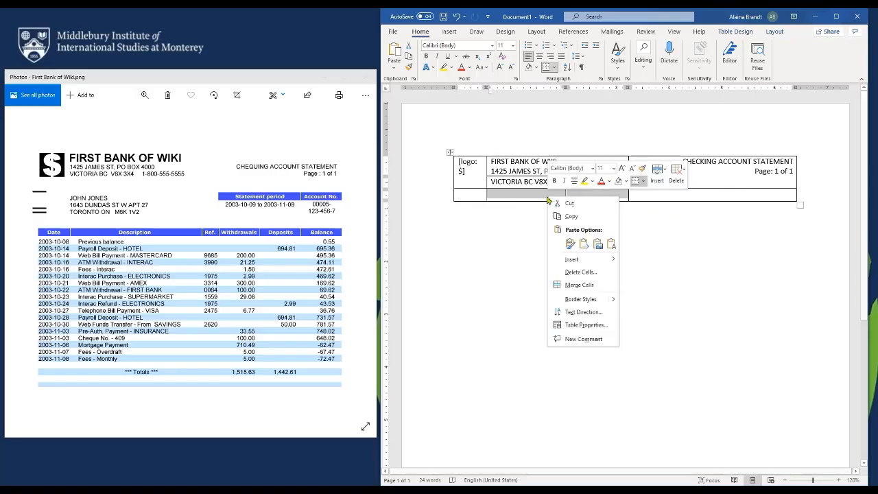
pyautogui.click(578, 285)
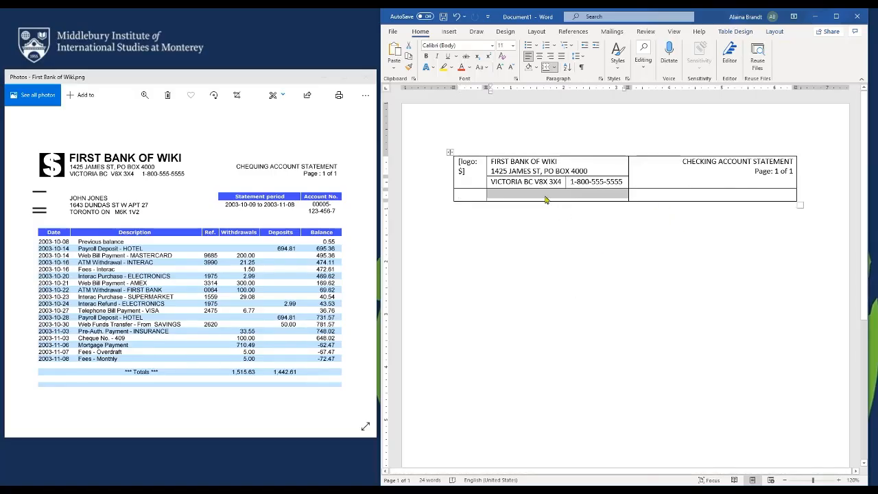
# Type the customer's name, street address, and city with postal code on three lines
pyautogui.click(543, 199)
pyautogui.write('H')
pyautogui.press('BackSpace')
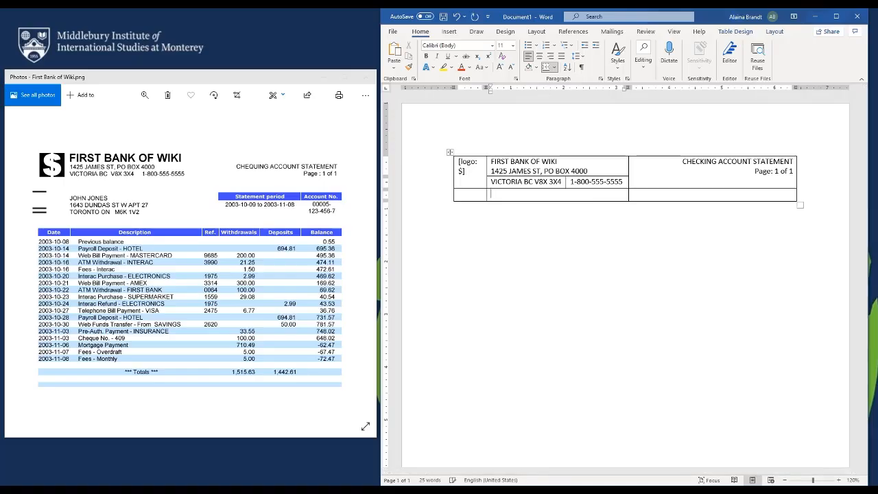
pyautogui.press('Return')
pyautogui.press('BackSpace')
pyautogui.press('BackSpace')
pyautogui.press('BackSpace')
pyautogui.press('BackSpace')
pyautogui.press('BackSpace')
pyautogui.press('Return')
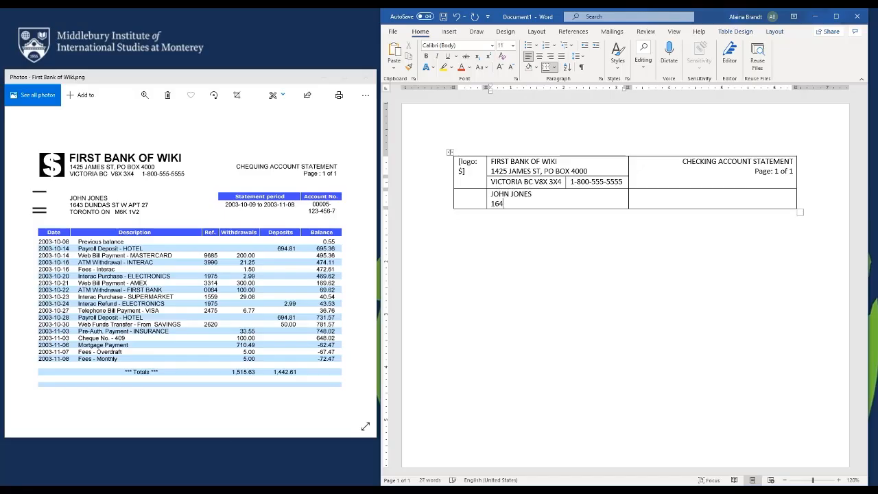
pyautogui.press('Return')
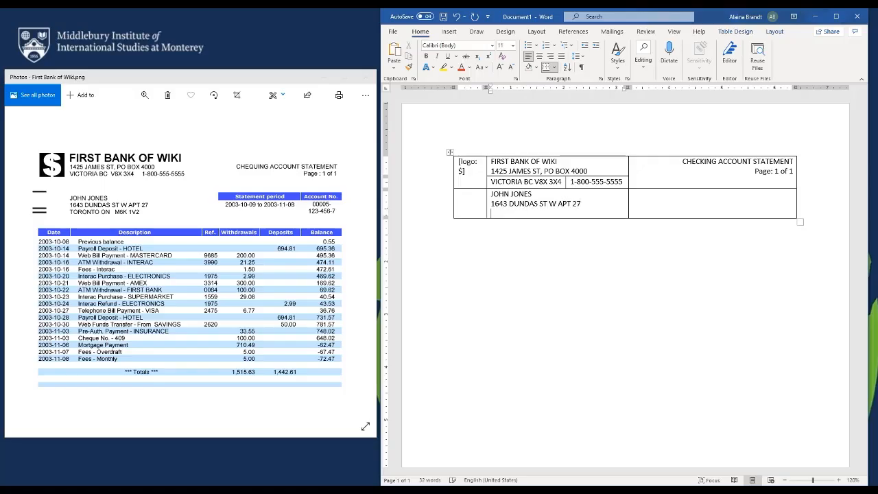
pyautogui.write('TORONTO ON M6K 1V2')
# Split the right cell into two columns headed Statement period and Account No., centred
pyautogui.rightClick(668, 205)
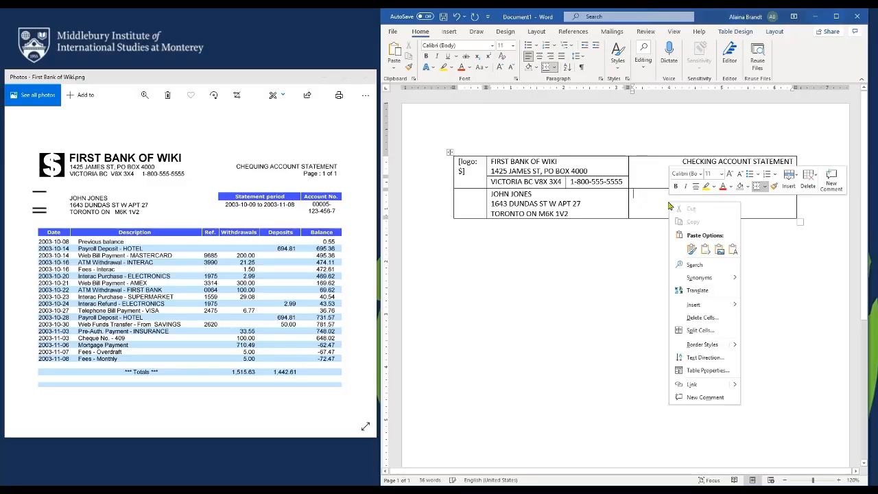
pyautogui.click(700, 330)
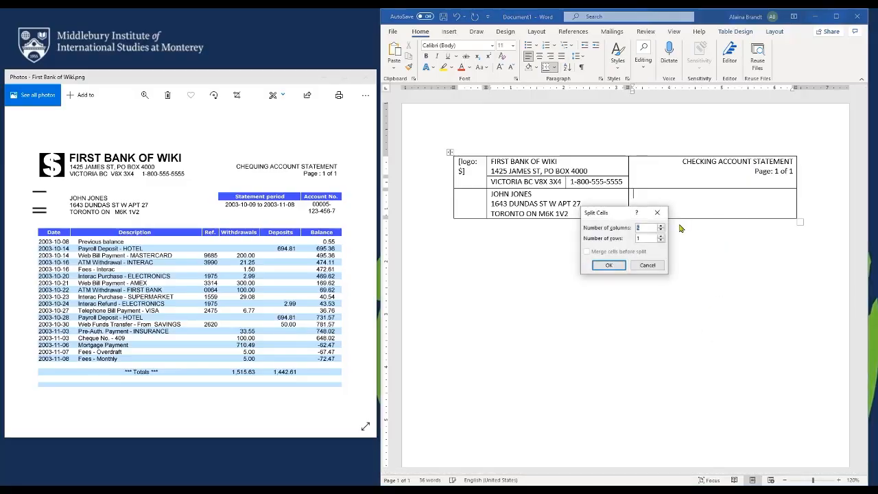
pyautogui.click(608, 265)
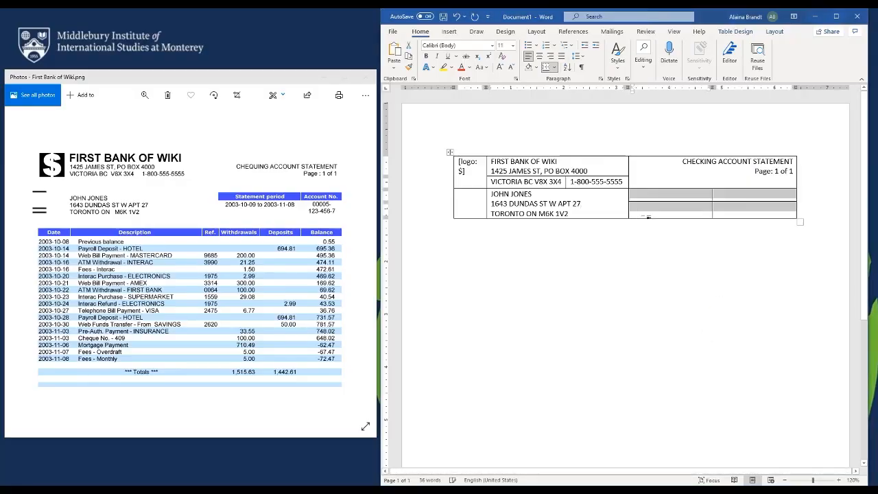
pyautogui.click(660, 199)
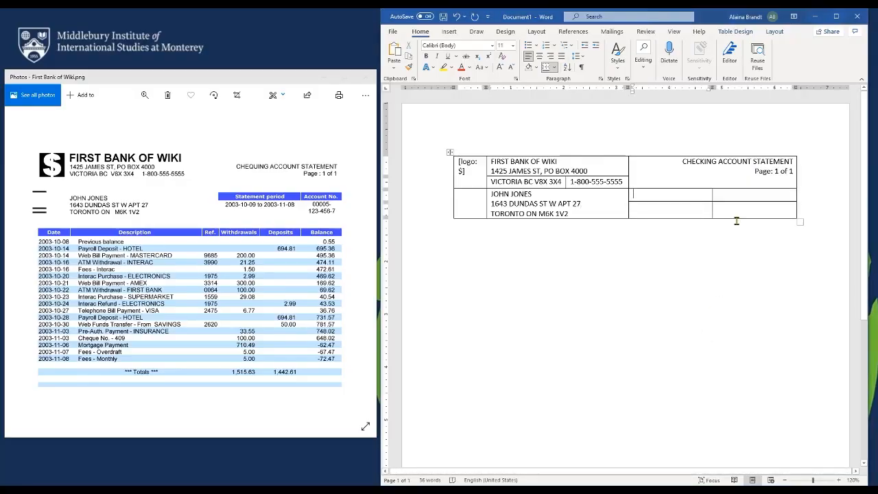
pyautogui.click(539, 58)
pyautogui.write('S')
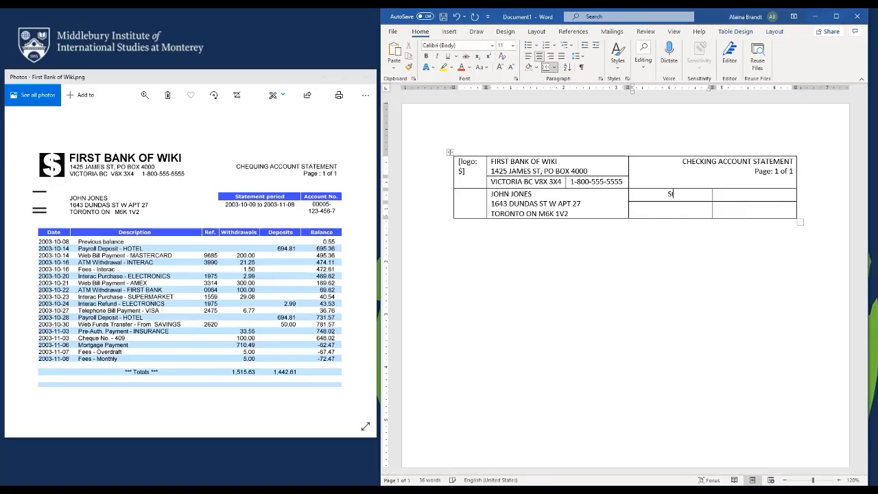
pyautogui.write('tatement period')
pyautogui.press('Tab')
pyautogui.write('Account')
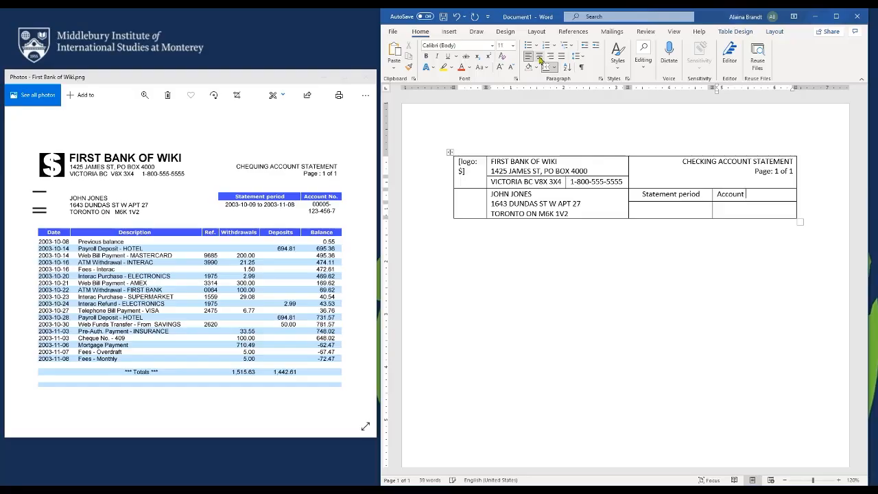
pyautogui.write(' No.')
# Enter 2003-10-09 to 2003-11-08 and the account number beneath the headings, widening the period column
pyautogui.click(670, 211)
pyautogui.write('2')
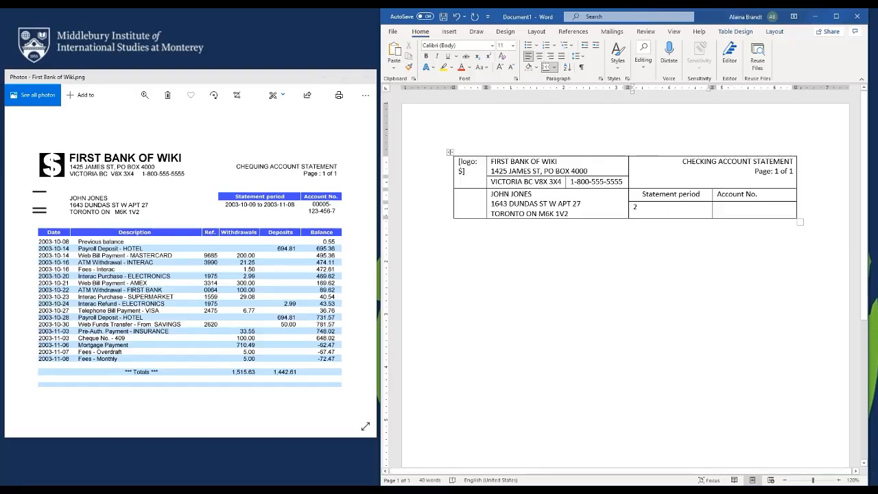
pyautogui.write('003-10-09 to')
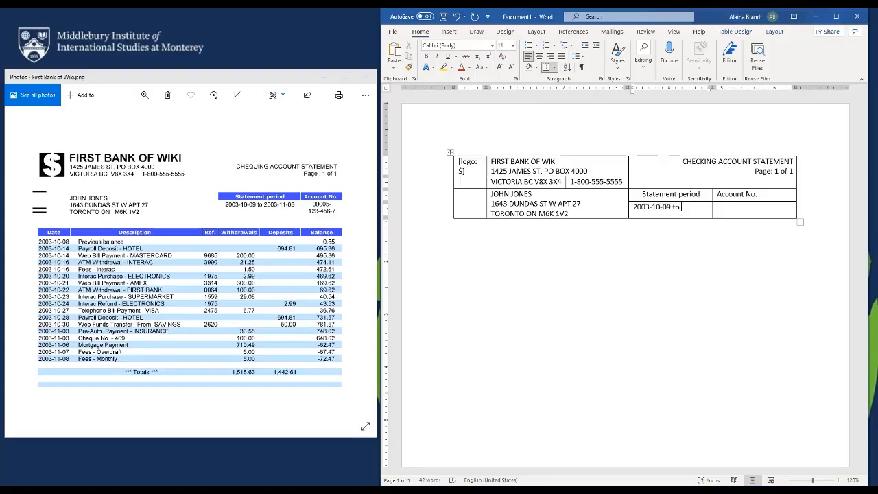
pyautogui.write('2003-11-08')
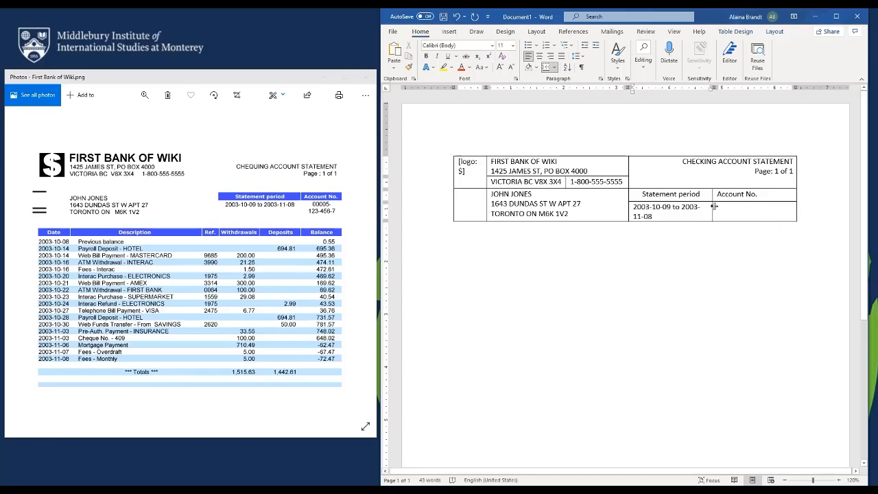
pyautogui.moveTo(712, 206); pyautogui.dragTo(724, 206)
pyautogui.click(762, 210)
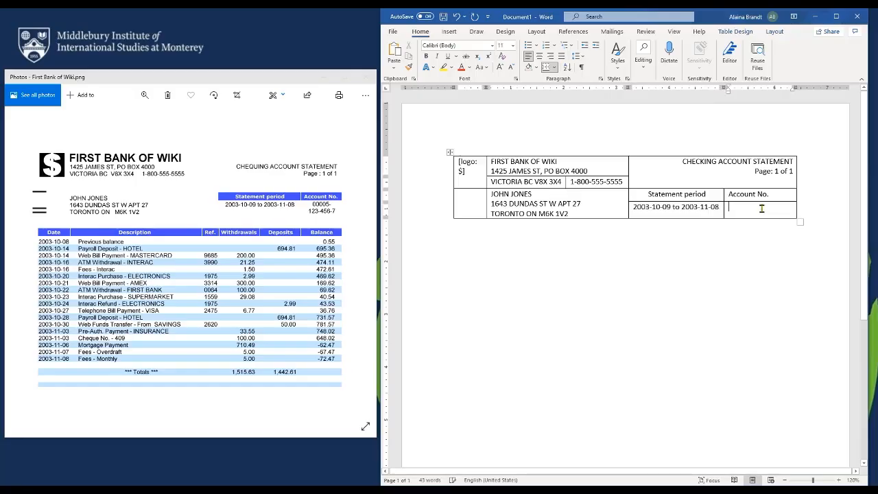
pyautogui.write('00')
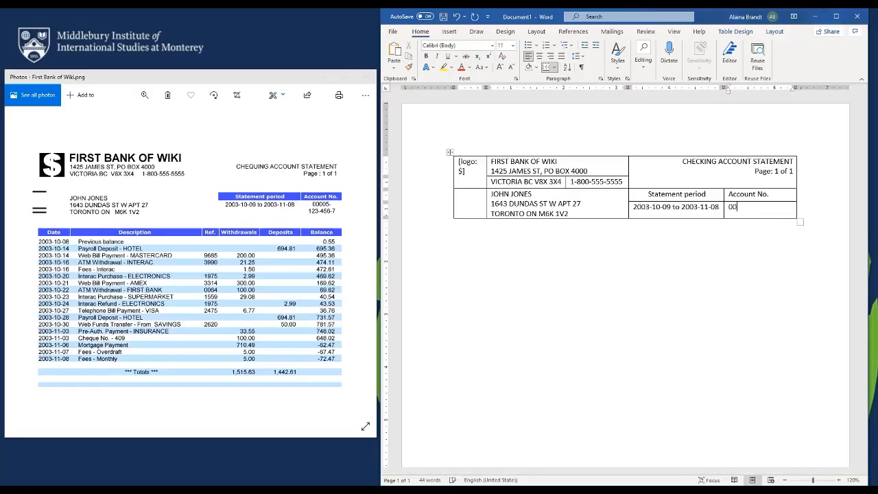
pyautogui.write('005-123-456-7')
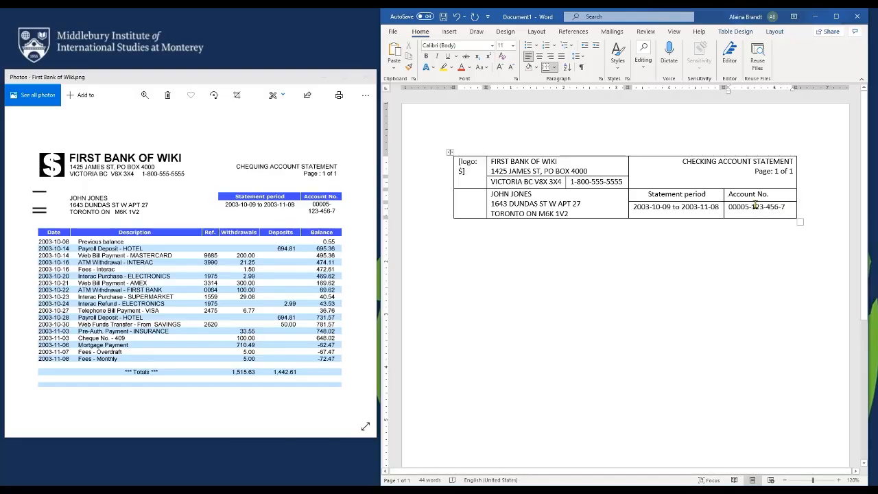
pyautogui.click(753, 206)
pyautogui.press('Return')
# Centre the statement period and account cells and add an empty row below
pyautogui.moveTo(755, 208); pyautogui.dragTo(706, 198)
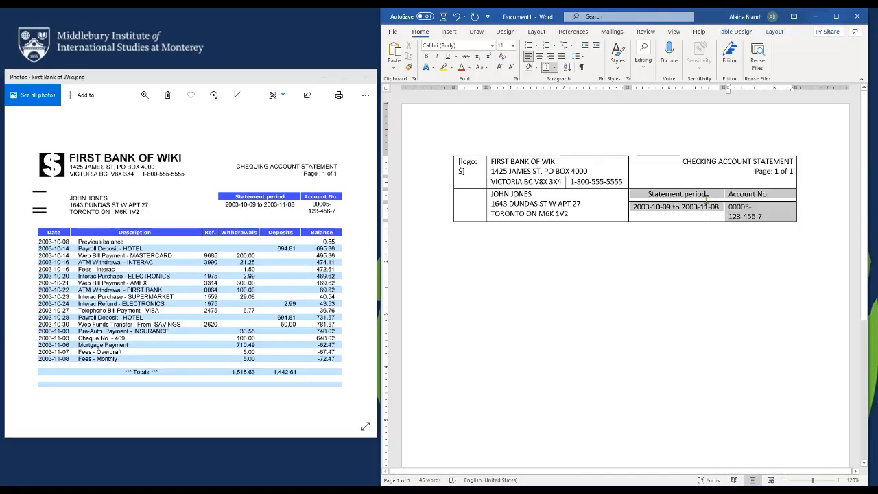
pyautogui.hotkey('ctrl', 'e')
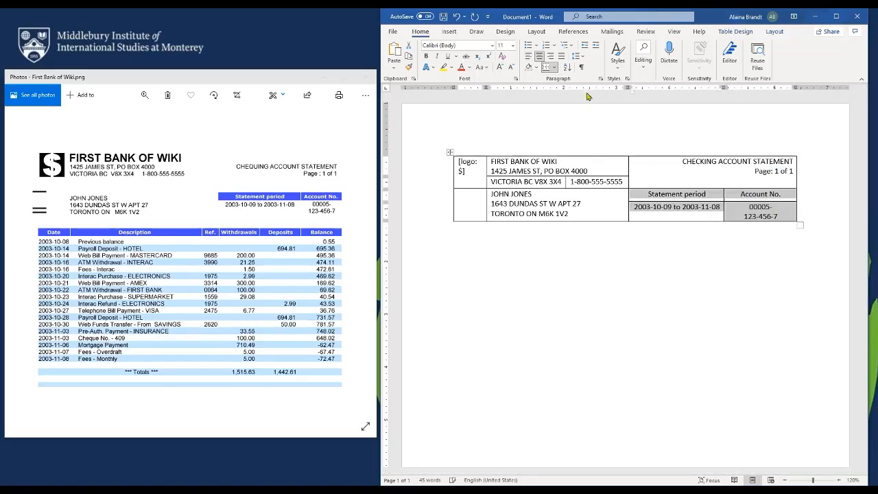
pyautogui.click(736, 205)
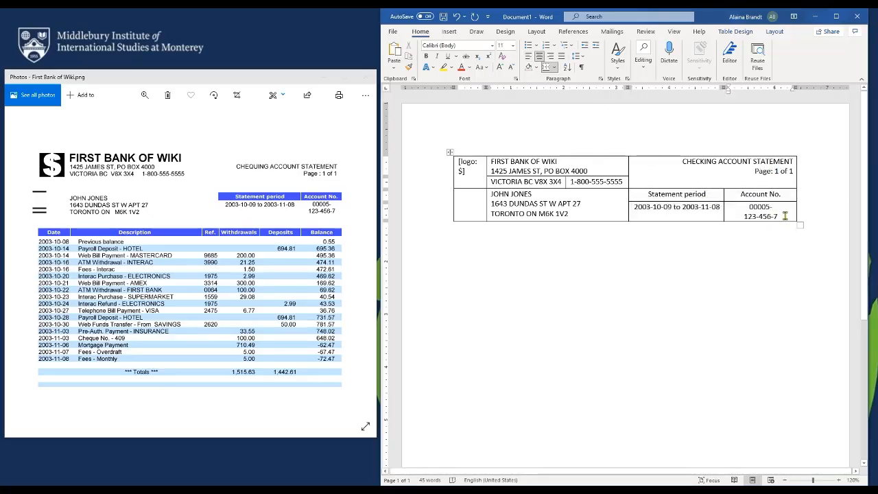
pyautogui.press('Tab')
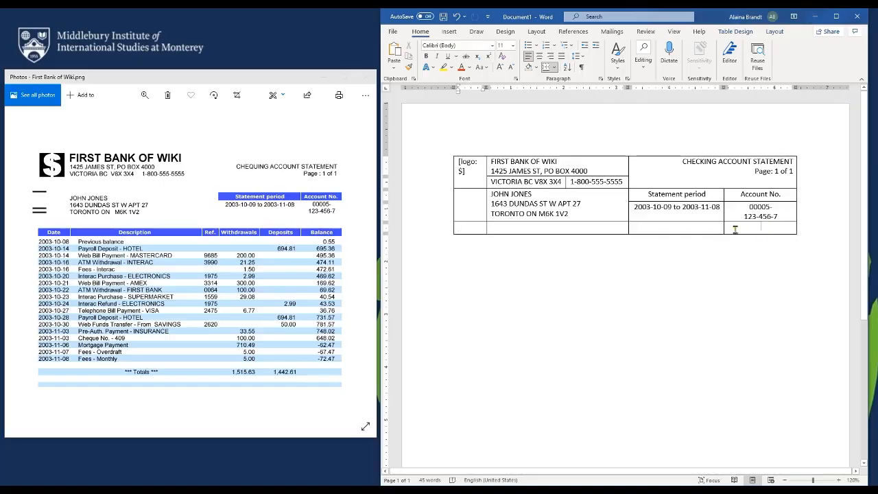
# Merge the new row into one cell and split it into six columns
pyautogui.moveTo(735, 229); pyautogui.dragTo(464, 229)
pyautogui.rightClick(473, 226)
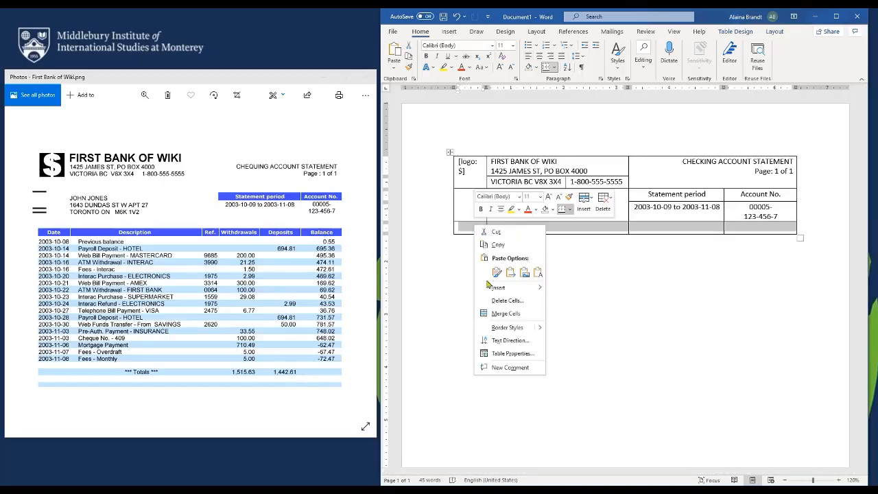
pyautogui.click(505, 313)
pyautogui.click(660, 231)
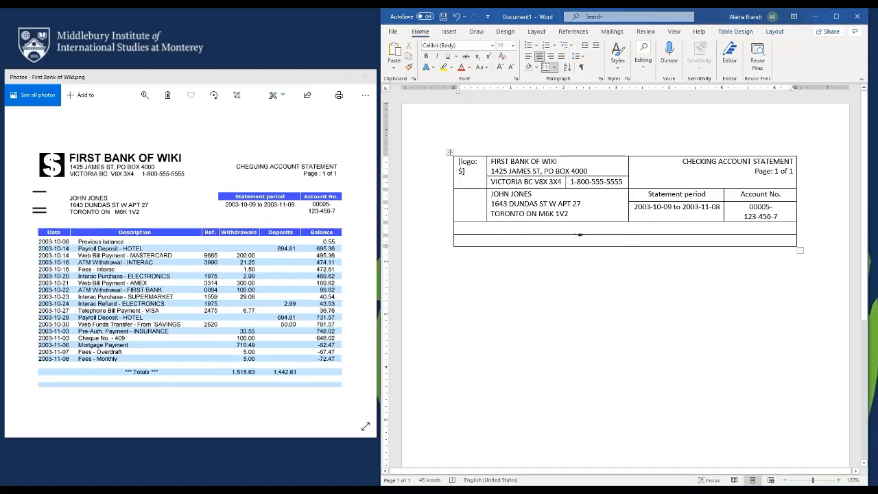
pyautogui.rightClick(571, 242)
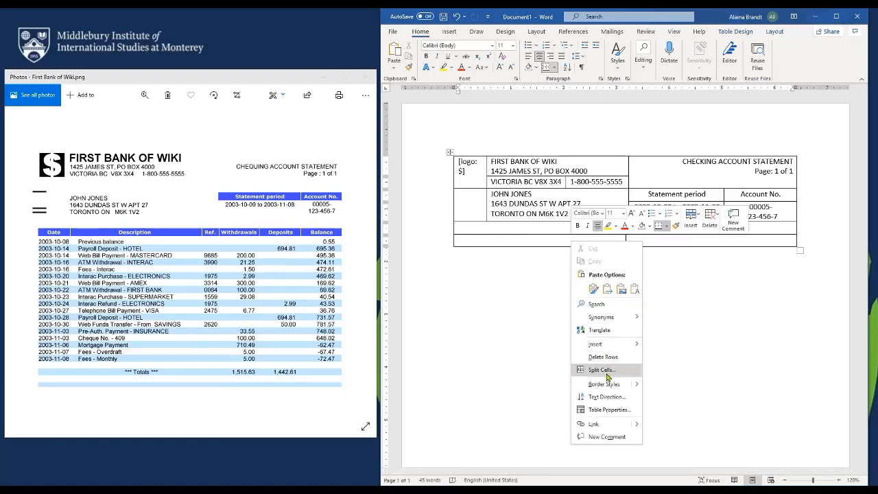
pyautogui.click(603, 370)
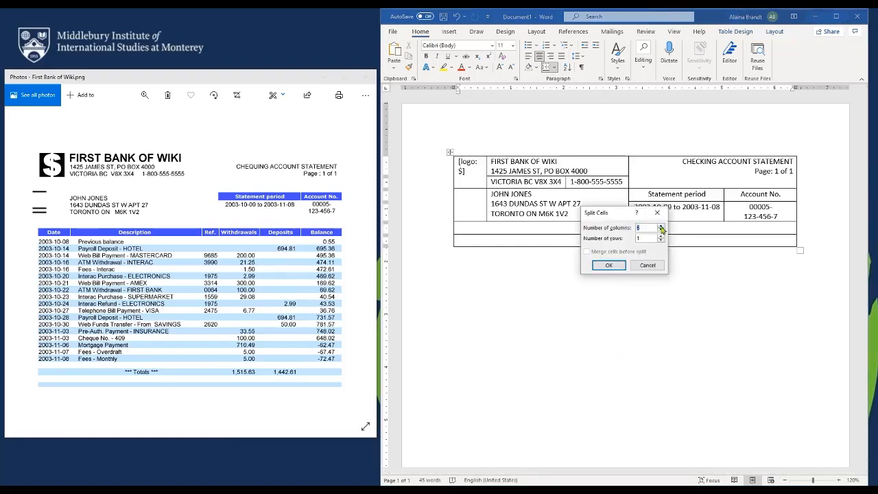
pyautogui.click(608, 265)
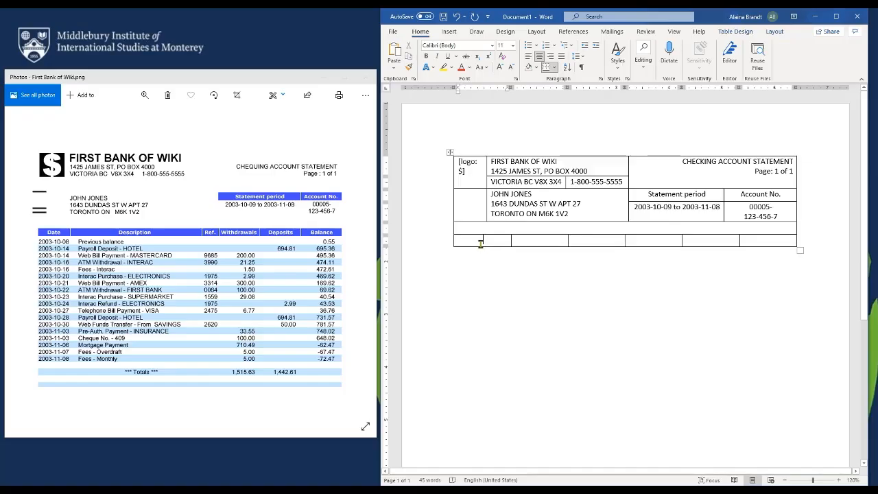
# Label the columns Date, Description, Ref., Withdrawals, Deposits and Balance, then add a row below
pyautogui.write('D')
pyautogui.press('BackSpace')
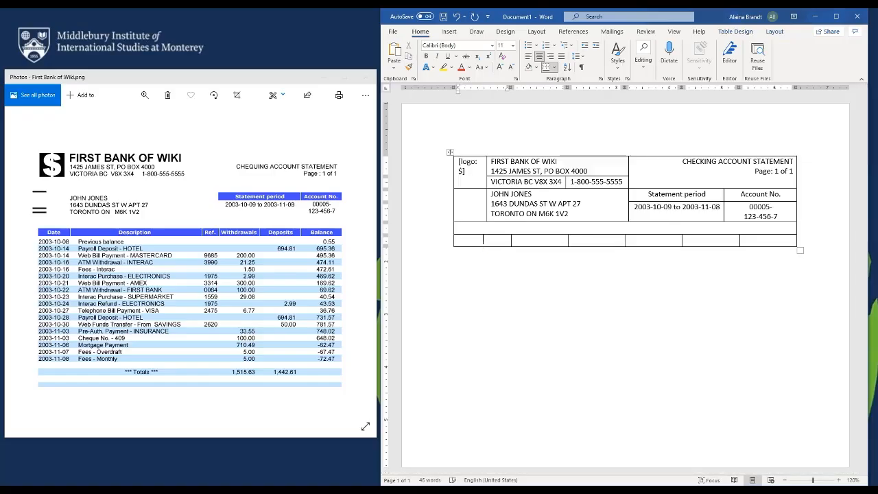
pyautogui.write('ate')
pyautogui.press('Tab')
pyautogui.write('Description ')
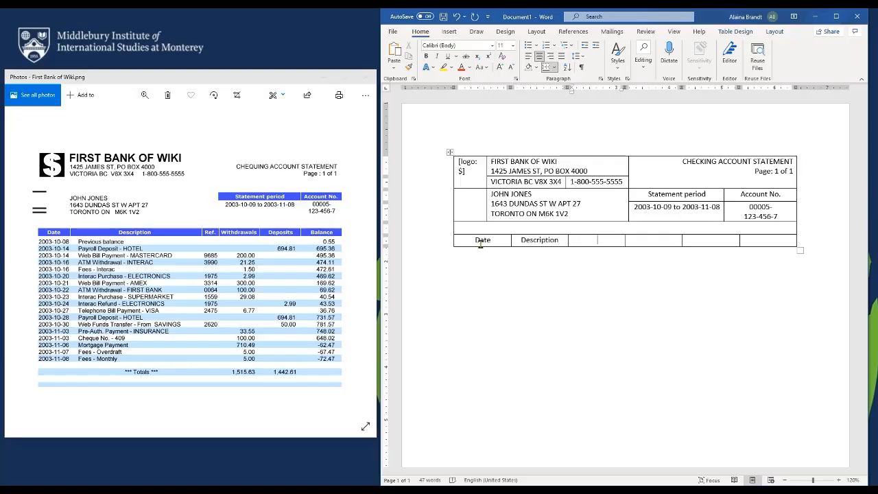
pyautogui.write('Ref.')
pyautogui.press('Tab')
pyautogui.write('Withdrawals')
pyautogui.press('Tab')
pyautogui.write('Deposits')
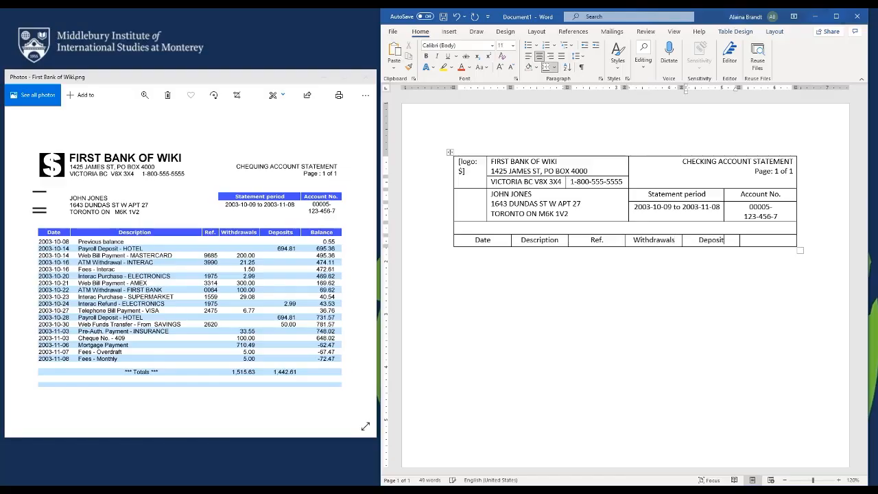
pyautogui.press('Tab')
pyautogui.write('Balancwe')
pyautogui.press('BackSpace')
pyautogui.press('BackSpace')
pyautogui.write('e')
pyautogui.press('Tab')
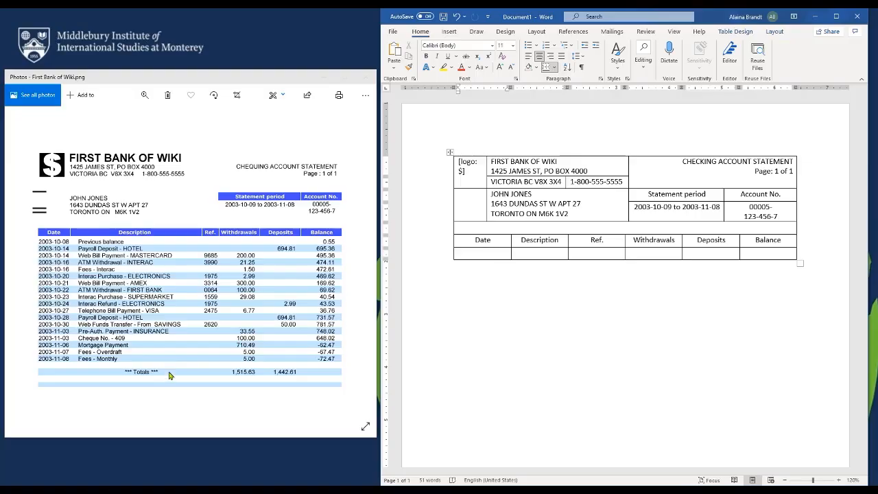
# Add four more empty rows to the end of the table
pyautogui.click(763, 255)
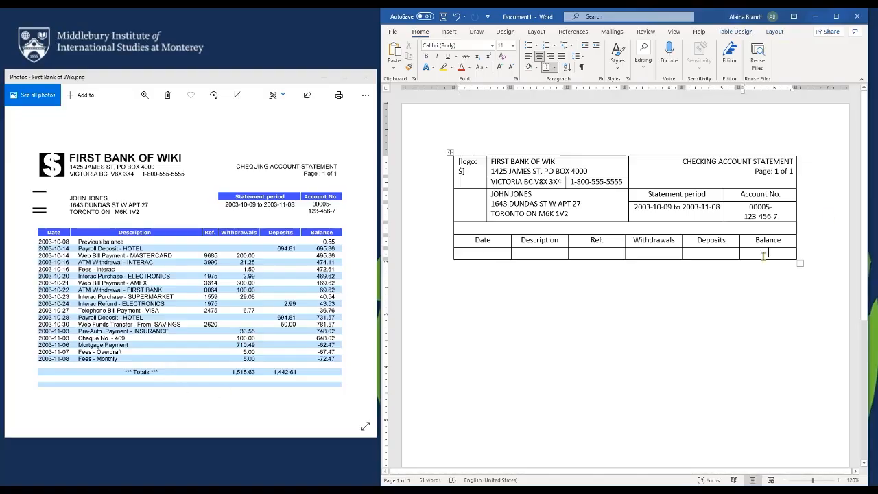
pyautogui.press('Tab')
pyautogui.click(763, 266)
pyautogui.press('Tab')
pyautogui.click(764, 277)
pyautogui.press('Tab')
pyautogui.click(765, 290)
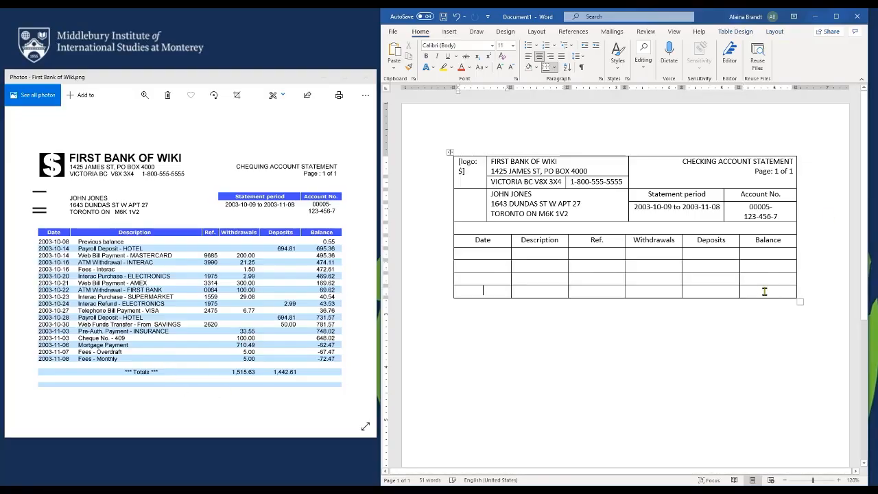
pyautogui.press('Tab')
# Copy and paste the empty rows twice, add two more rows, and left-align the transaction cells
pyautogui.moveTo(768, 302); pyautogui.dragTo(456, 249)
pyautogui.hotkey('ctrl', 'c')
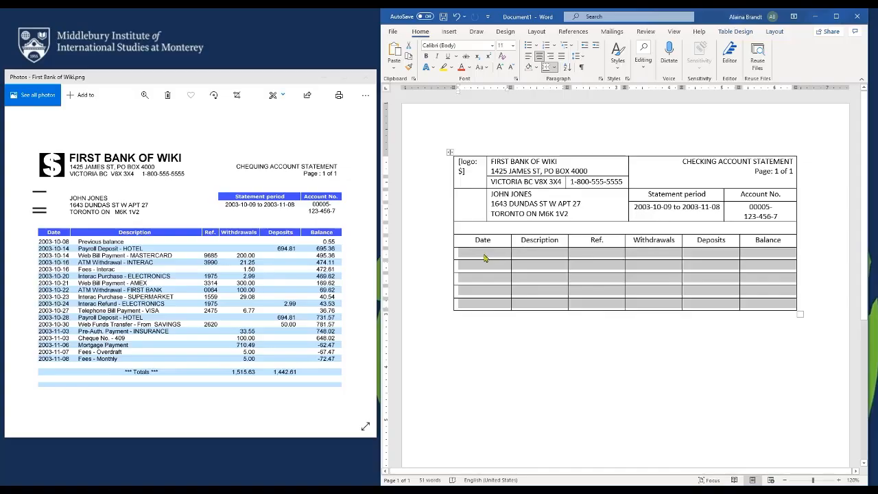
pyautogui.hotkey('ctrl', 'v')
pyautogui.hotkey('ctrl', 'v')
pyautogui.hotkey('ctrl', 'v')
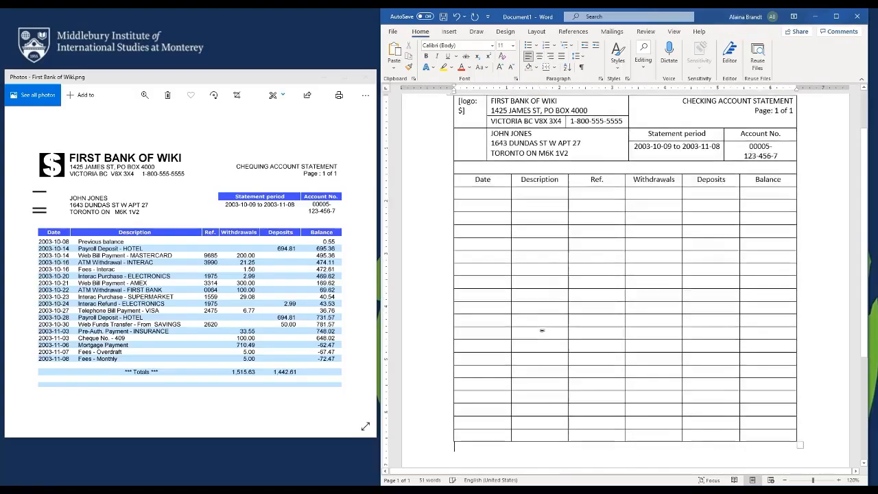
pyautogui.hotkey('ctrl', 'v')
pyautogui.click(756, 305)
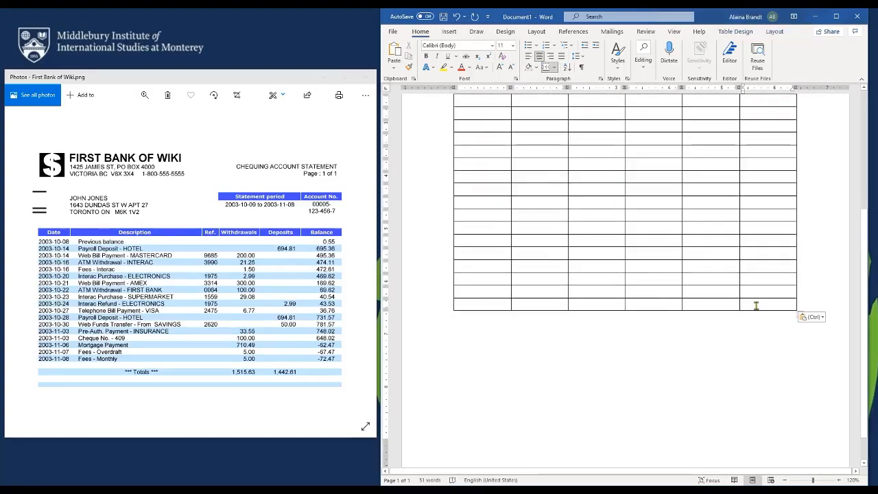
pyautogui.press('Tab')
pyautogui.click(755, 314)
pyautogui.press('Tab')
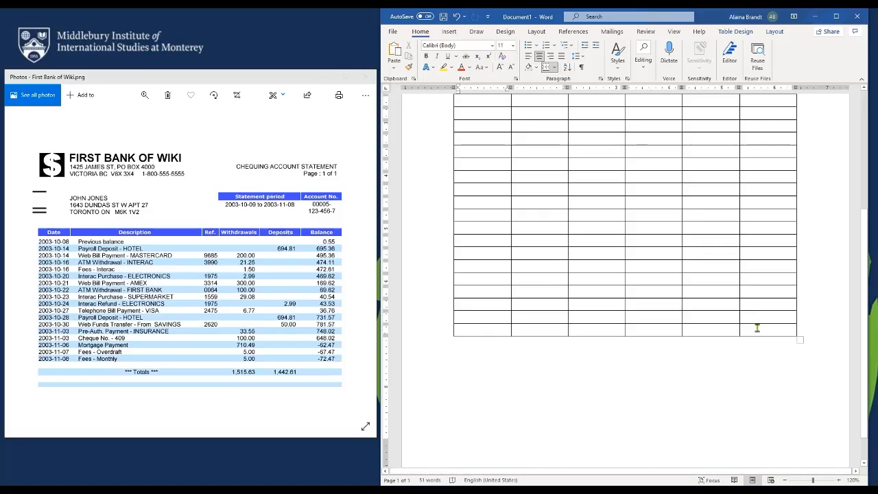
pyautogui.moveTo(757, 328); pyautogui.dragTo(474, 140)
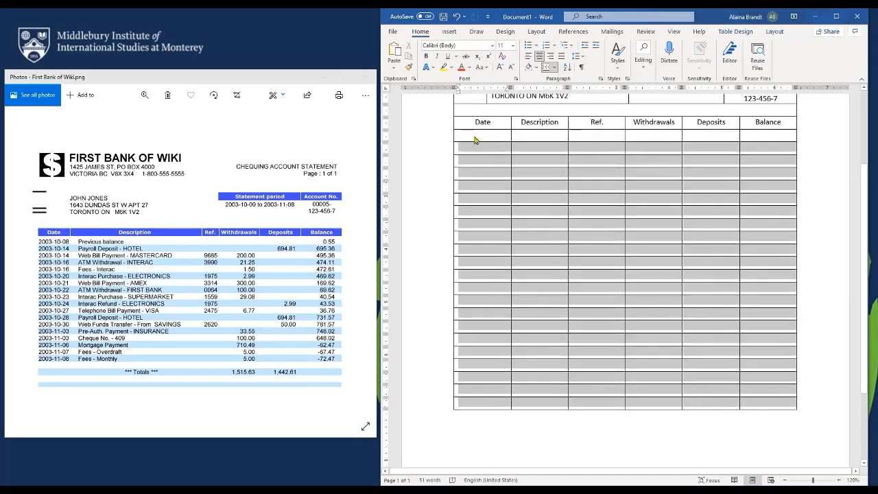
pyautogui.click(528, 58)
# Type 2003- in the first empty Date cell and copy it into the next two Date cells
pyautogui.click(552, 213)
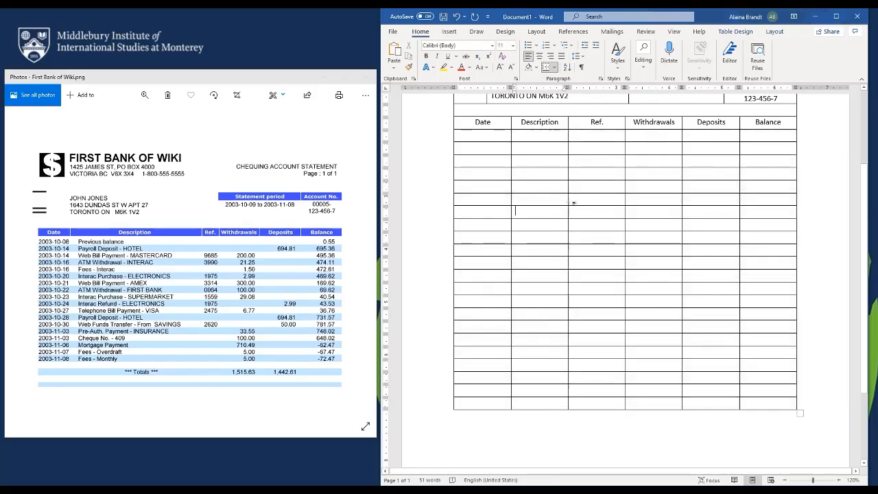
pyautogui.click(485, 137)
pyautogui.write('2003-')
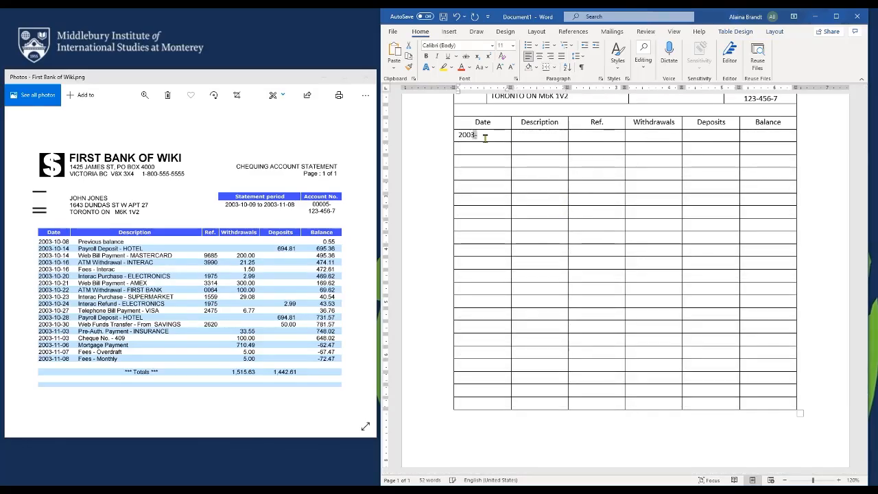
pyautogui.hotkey('shift', 'Left')
pyautogui.hotkey('shift', 'Left')
pyautogui.hotkey('shift', 'Left')
pyautogui.hotkey('shift', 'Left')
pyautogui.hotkey('ctrl', 'c')
pyautogui.press('Down')
pyautogui.hotkey('ctrl', 'v')
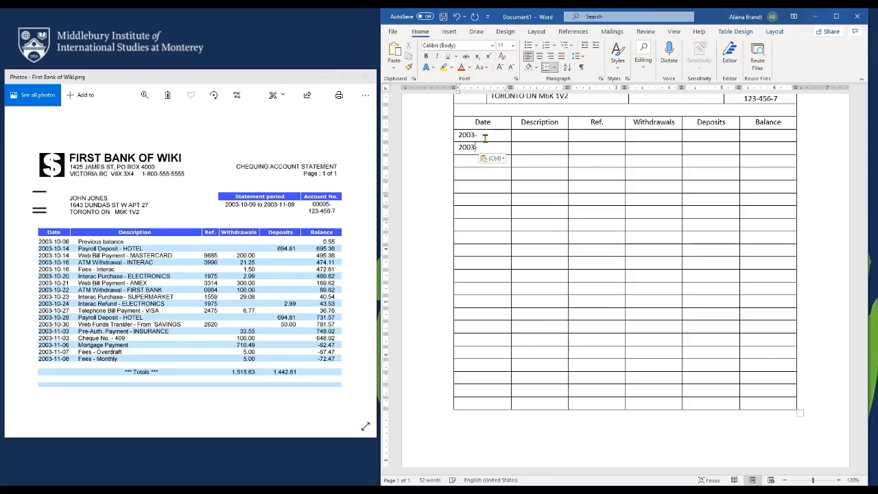
pyautogui.press('Down')
pyautogui.hotkey('ctrl', 'v')
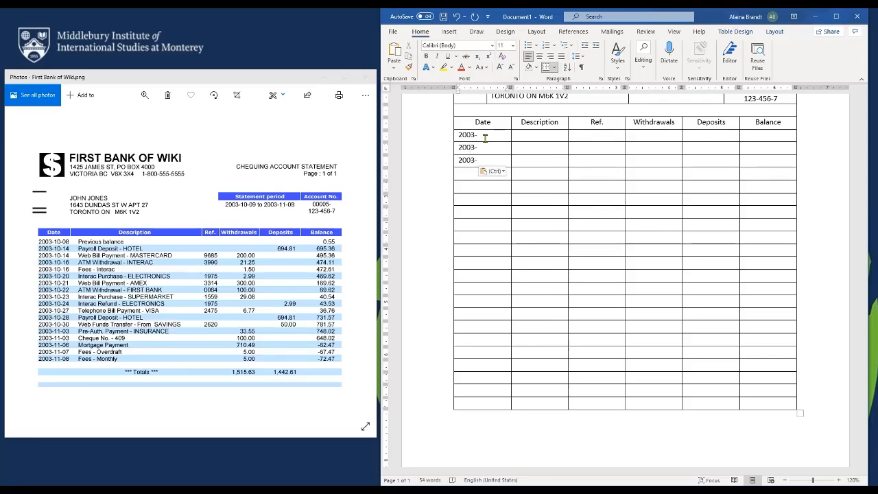
# Extend the first Date cells to the 2003-10- prefix
pyautogui.click(485, 136)
pyautogui.write('10')
pyautogui.press('Down')
pyautogui.write('10')
pyautogui.press('Down')
pyautogui.write('10')
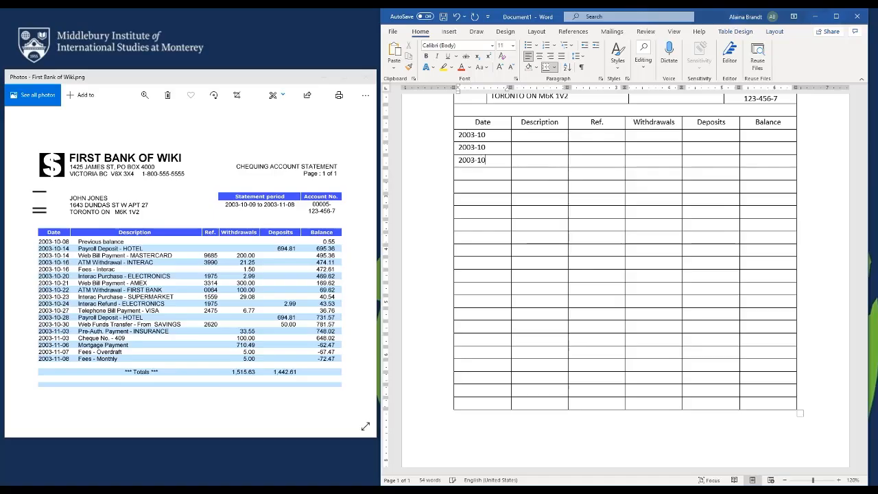
pyautogui.write('-')
# Copy the 2003-10- prefix down into the Date cells of rows 4 through 13
pyautogui.press('Up')
pyautogui.write('-')
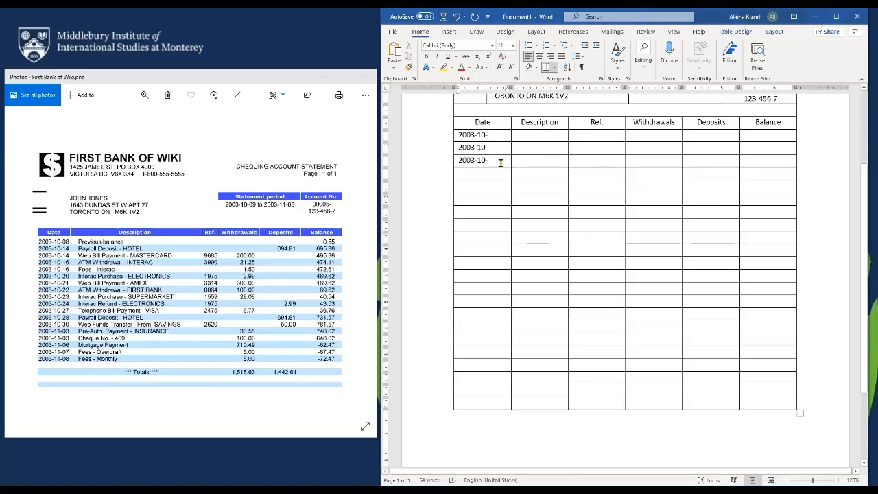
pyautogui.hotkey('shift', 'Left')
pyautogui.hotkey('shift', 'Left')
pyautogui.hotkey('shift', 'Left')
pyautogui.hotkey('shift', 'Left')
pyautogui.hotkey('shift', 'Left')
pyautogui.hotkey('shift', 'Left')
pyautogui.hotkey('shift', 'Left')
pyautogui.hotkey('shift', 'Left')
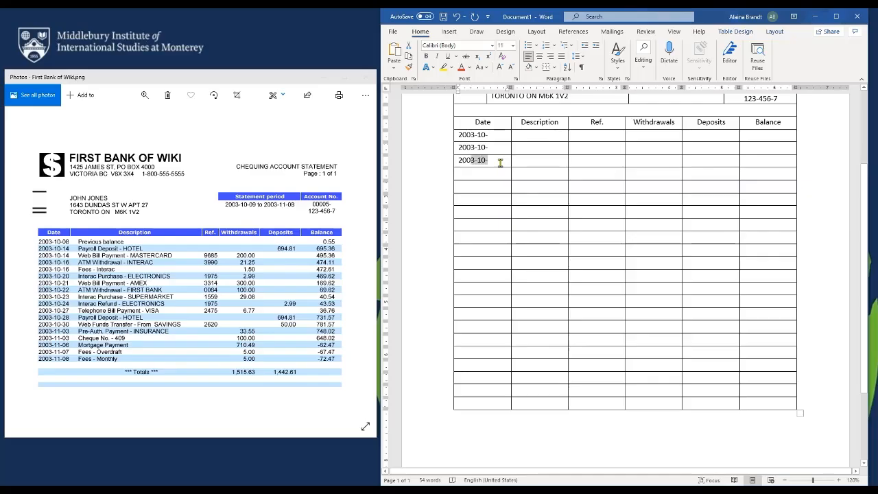
pyautogui.press('Down')
pyautogui.hotkey('ctrl', 'v')
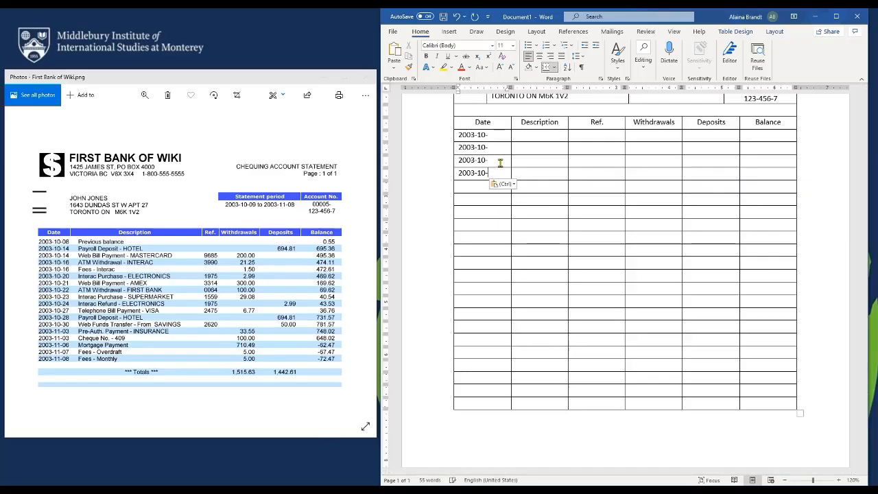
pyautogui.press('Down')
pyautogui.hotkey('ctrl', 'v')
pyautogui.press('Down')
pyautogui.hotkey('ctrl', 'v')
pyautogui.hotkey('ctrl', 'v')
pyautogui.press('Down')
pyautogui.hotkey('ctrl', 'v')
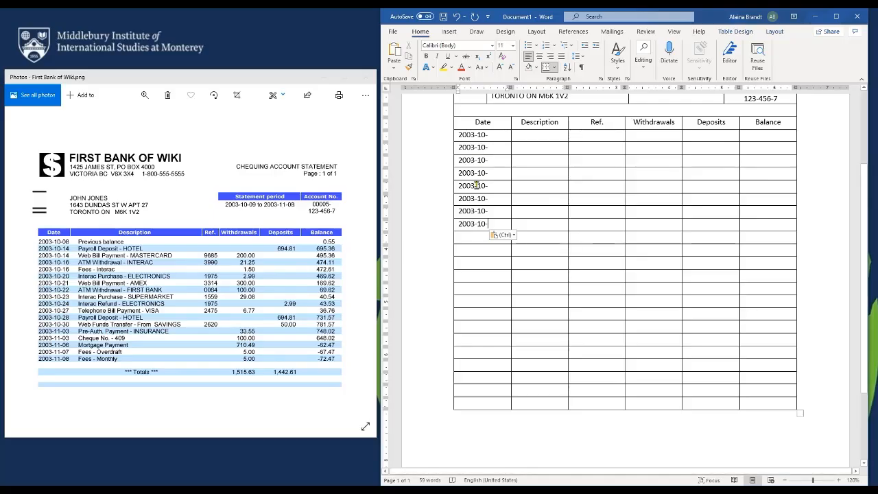
pyautogui.press('Down')
pyautogui.hotkey('ctrl', 'v')
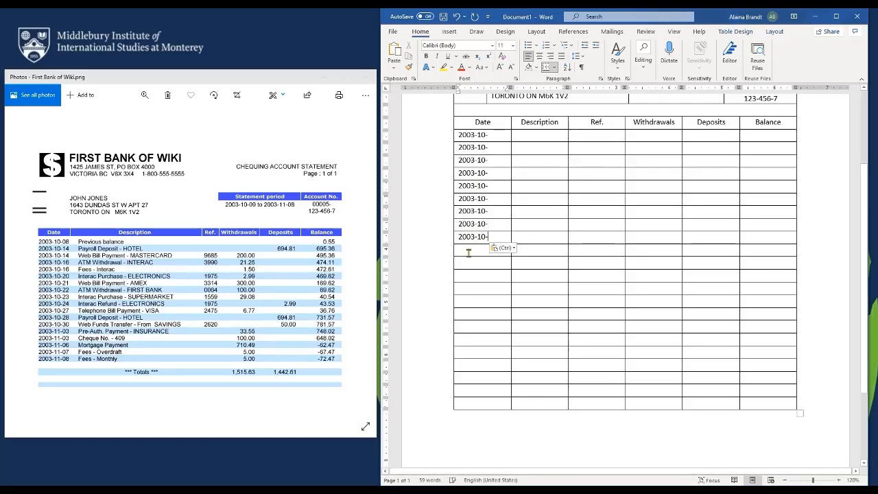
pyautogui.press('Down')
pyautogui.hotkey('ctrl', 'v')
pyautogui.press('Down')
pyautogui.hotkey('ctrl', 'v')
pyautogui.press('Down')
pyautogui.hotkey('ctrl', 'v')
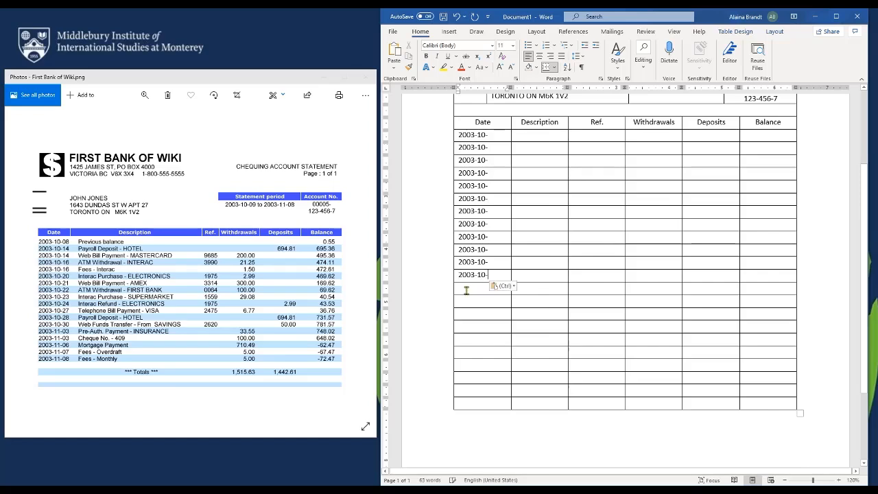
pyautogui.press('Down')
pyautogui.hotkey('ctrl', 'v')
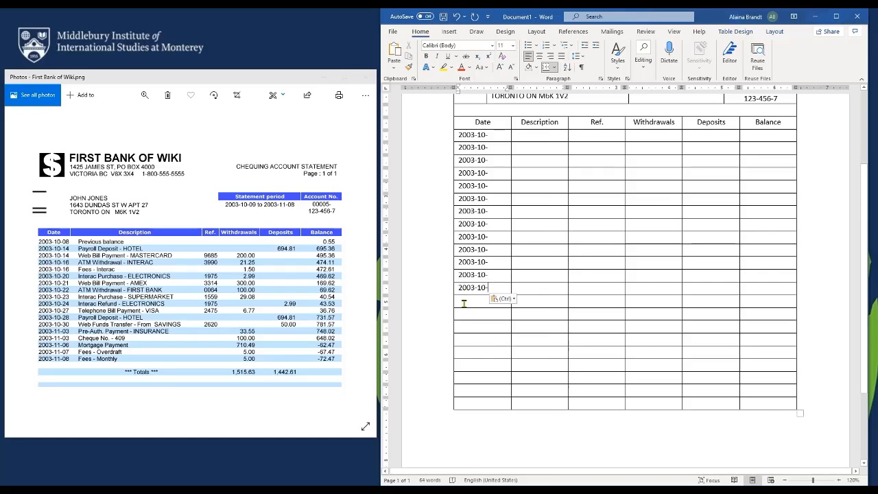
# Type 2003-11- in row 14's Date cell and paste it into the four Date cells below
pyautogui.click(464, 303)
pyautogui.write('2003-')
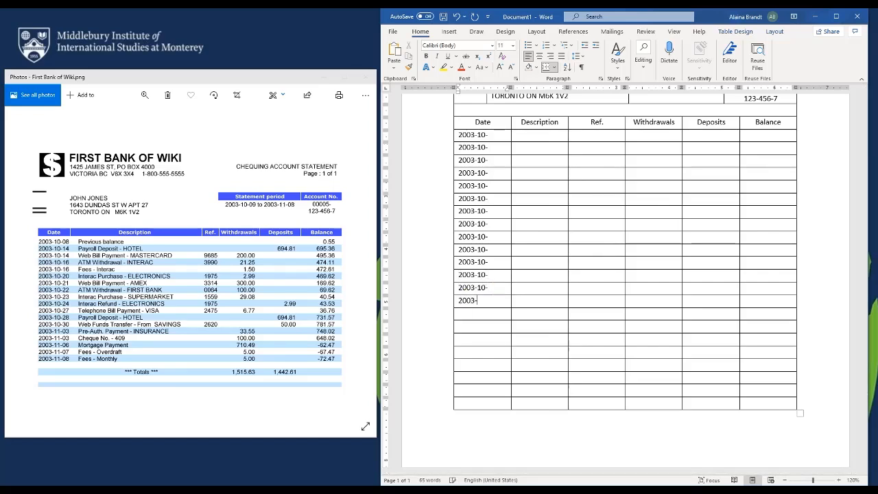
pyautogui.write('11-')
pyautogui.hotkey('shift', 'Left')
pyautogui.hotkey('shift', 'Left')
pyautogui.hotkey('shift', 'Left')
pyautogui.hotkey('shift', 'Left')
pyautogui.hotkey('shift', 'Left')
pyautogui.hotkey('shift', 'Left')
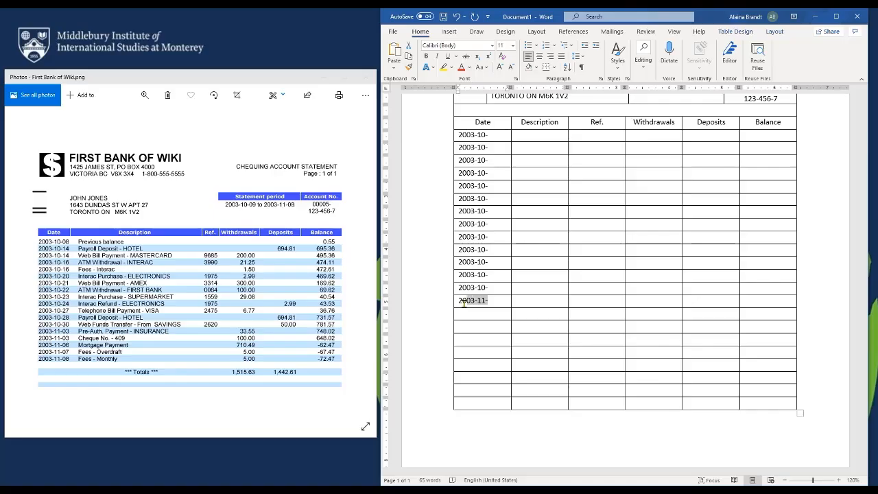
pyautogui.hotkey('shift', 'Left')
pyautogui.hotkey('ctrl', 'c')
pyautogui.click(463, 311)
pyautogui.hotkey('ctrl', 'v')
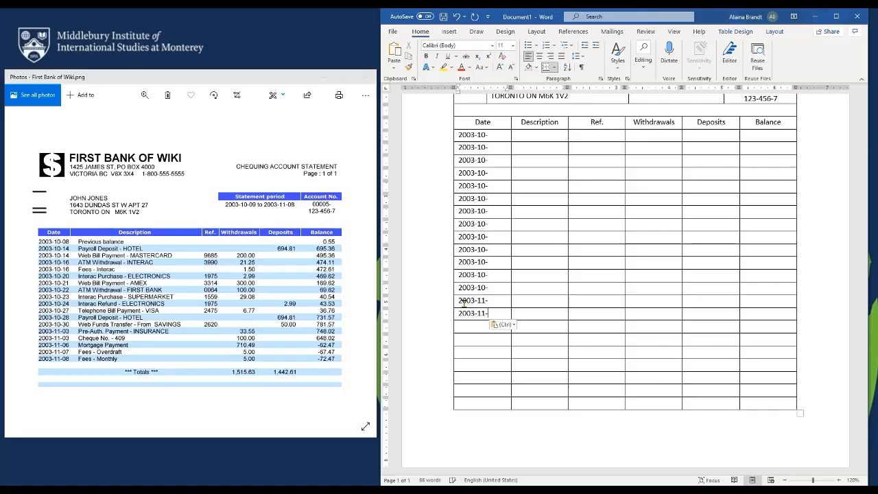
pyautogui.press('Down')
pyautogui.hotkey('ctrl', 'v')
pyautogui.press('Down')
pyautogui.hotkey('ctrl', 'v')
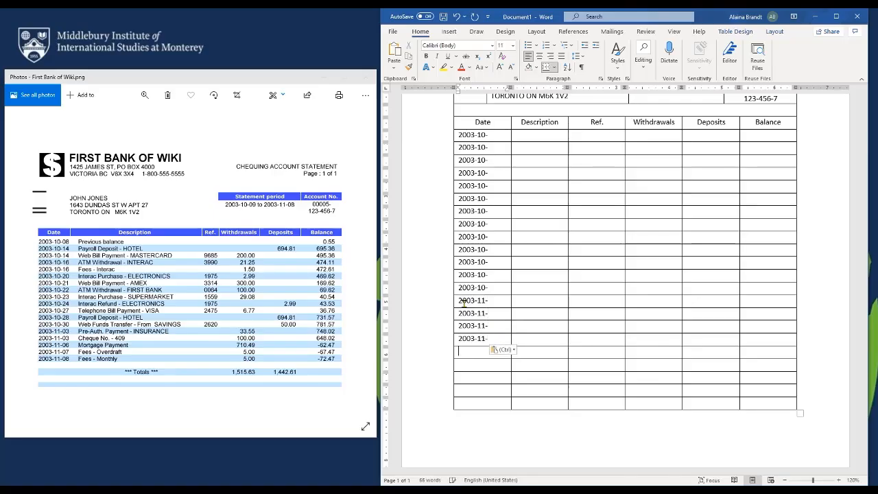
pyautogui.press('Down')
pyautogui.hotkey('ctrl', 'v')
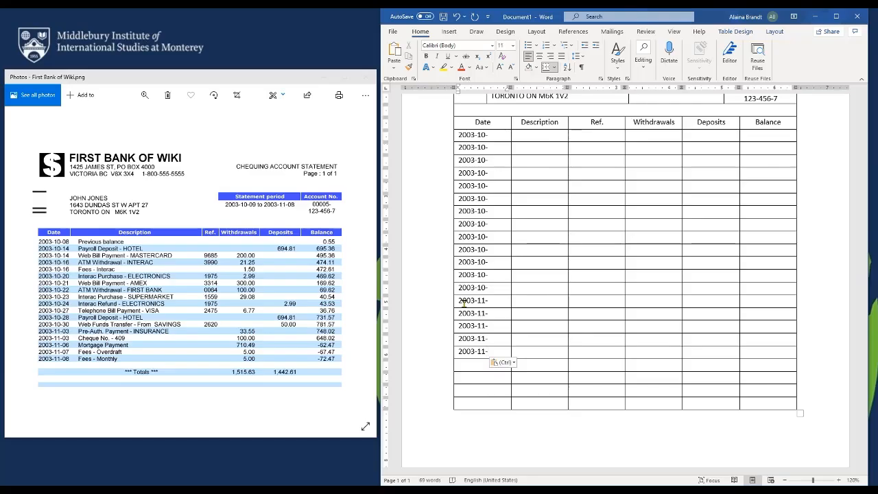
# Add the day numbers (08, 14, 16, 20, 23, 28 … 03, 06, 07, 08) to each Date cell
pyautogui.click(495, 136)
pyautogui.write('0-14')
pyautogui.press('Down')
pyautogui.write('1')
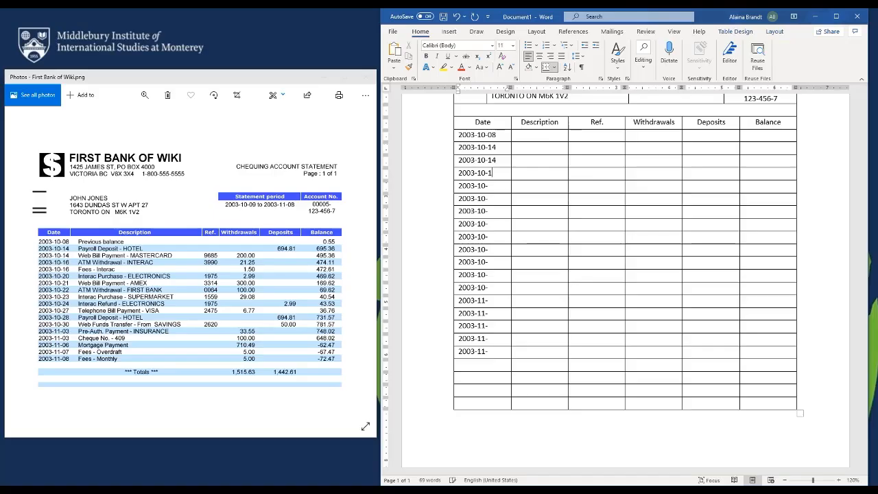
pyautogui.write('6')
pyautogui.press('Down')
pyautogui.write('16')
pyautogui.press('Down')
pyautogui.write('20')
pyautogui.press('Down')
pyautogui.write('23')
pyautogui.press('Down')
pyautogui.write('28')
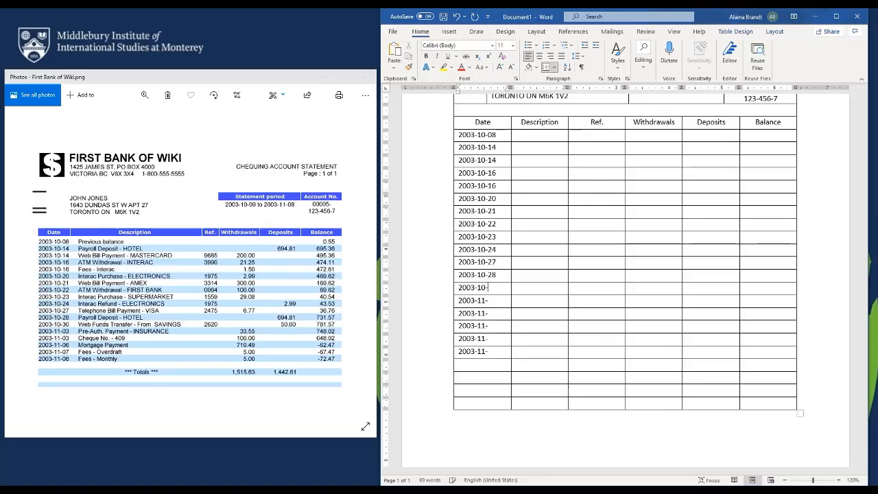
pyautogui.write('03')
pyautogui.write('03')
pyautogui.write('06')
pyautogui.press('Down')
pyautogui.write('07')
pyautogui.press('Down')
pyautogui.write('08')
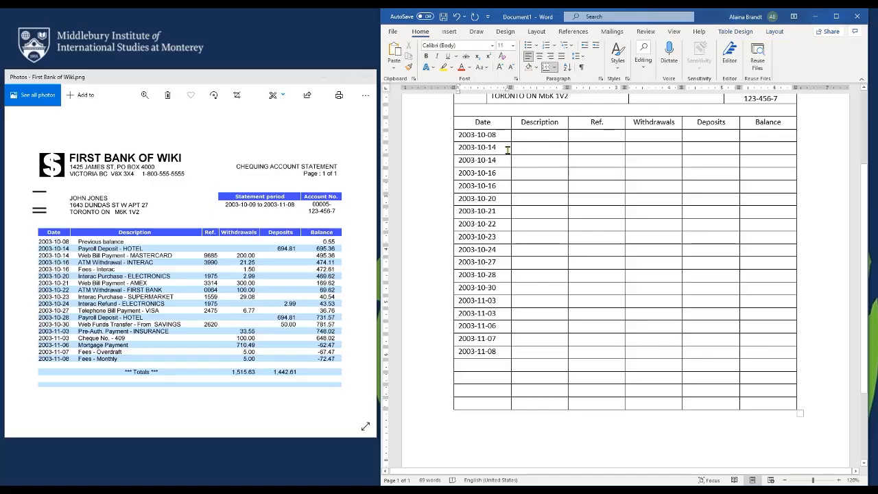
# Narrow the Date column slightly and enter Ref. numbers starting 9685, 3990, 1975
pyautogui.moveTo(511, 148); pyautogui.dragTo(503, 148)
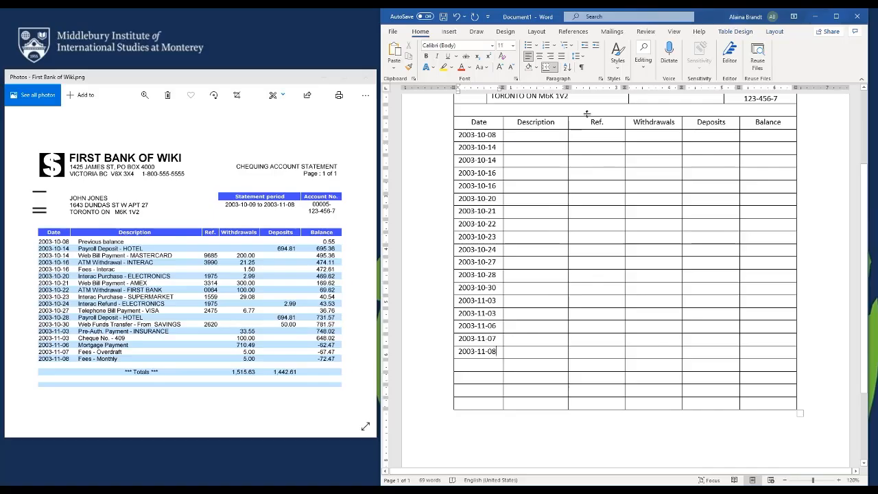
pyautogui.click(572, 147)
pyautogui.write('9')
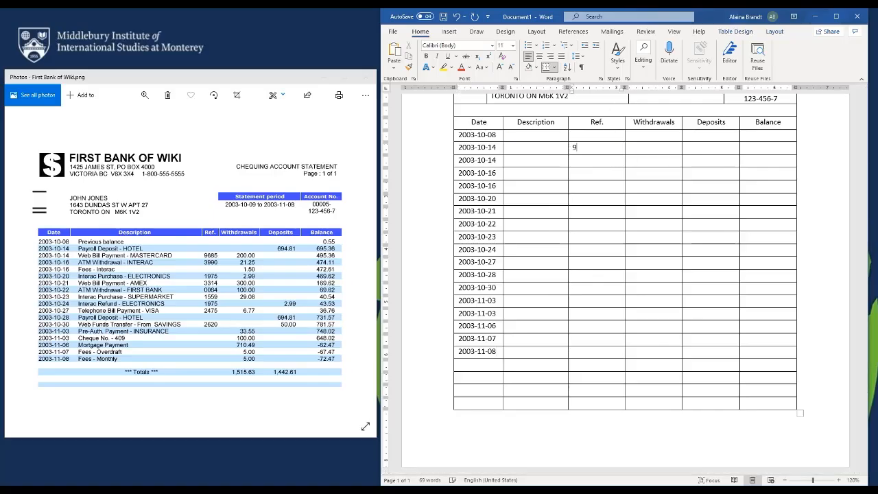
pyautogui.write('685 ')
pyautogui.write('3990 ')
pyautogui.write('1975')
pyautogui.press('Down')
pyautogui.write('33')
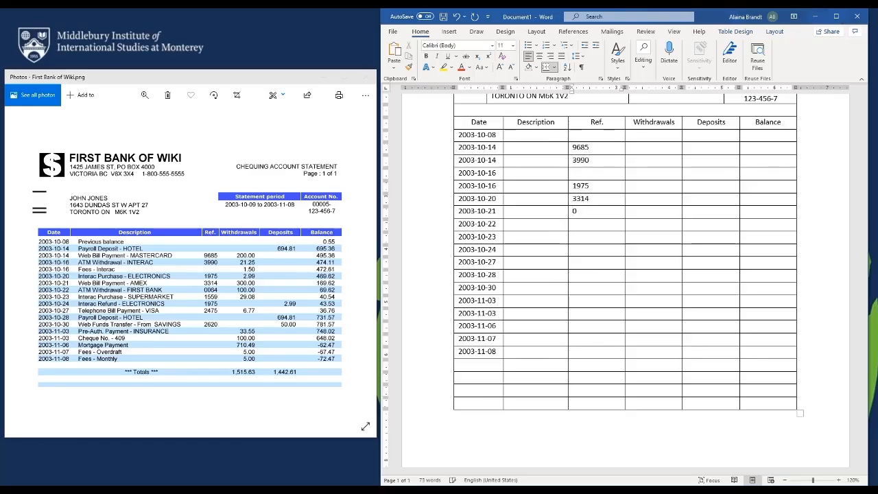
pyautogui.write('1559')
pyautogui.press('Down')
pyautogui.write('1975')
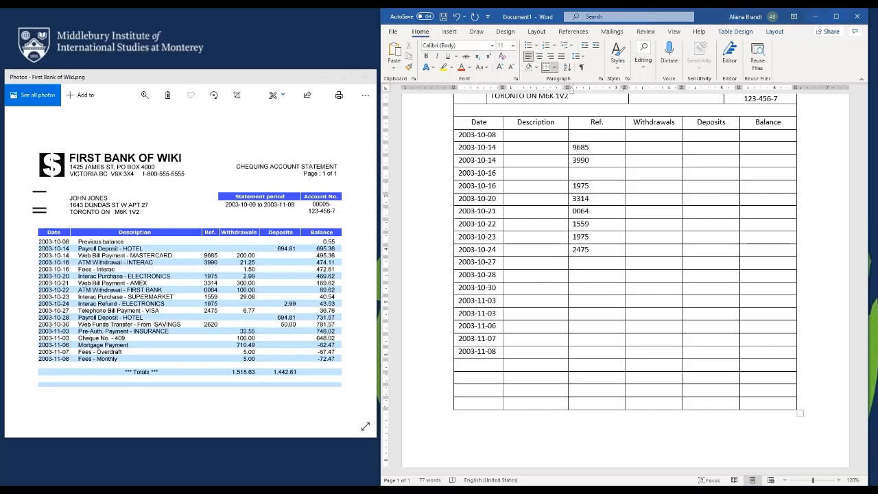
pyautogui.write('2620')
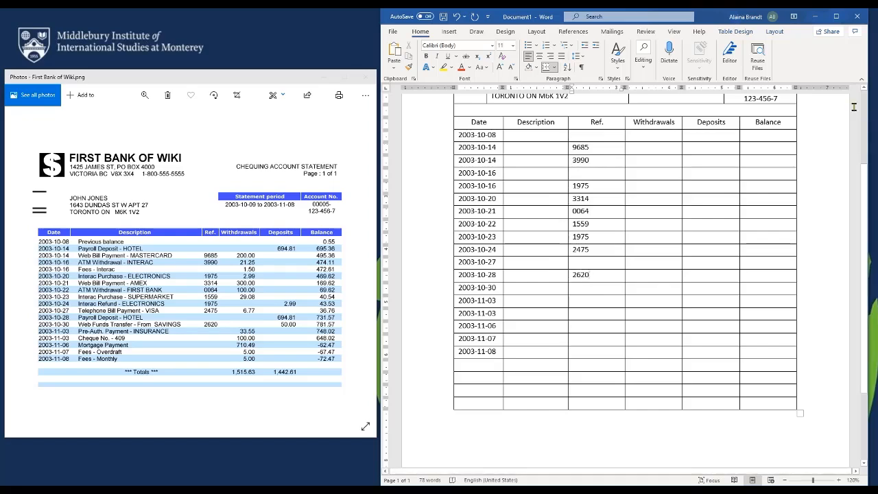
# Enter withdrawal amounts from 200.00, 21.25, 1.50 down to 5.00, then the 1,515.63 total
pyautogui.click(658, 147)
pyautogui.write('200')
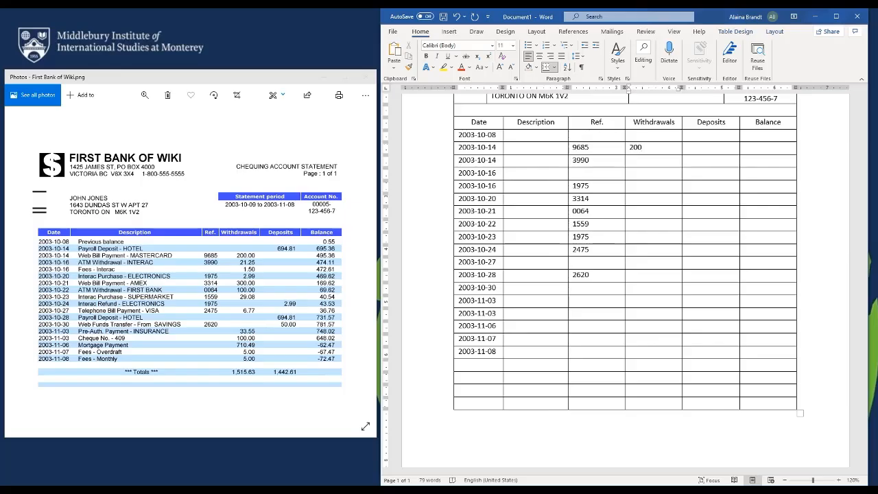
pyautogui.write('.0021.25')
pyautogui.press('Down')
pyautogui.write('1')
pyautogui.write('.5')
pyautogui.write('0 ')
pyautogui.write('2.99 ')
pyautogui.write('300.00 ')
pyautogui.write('100')
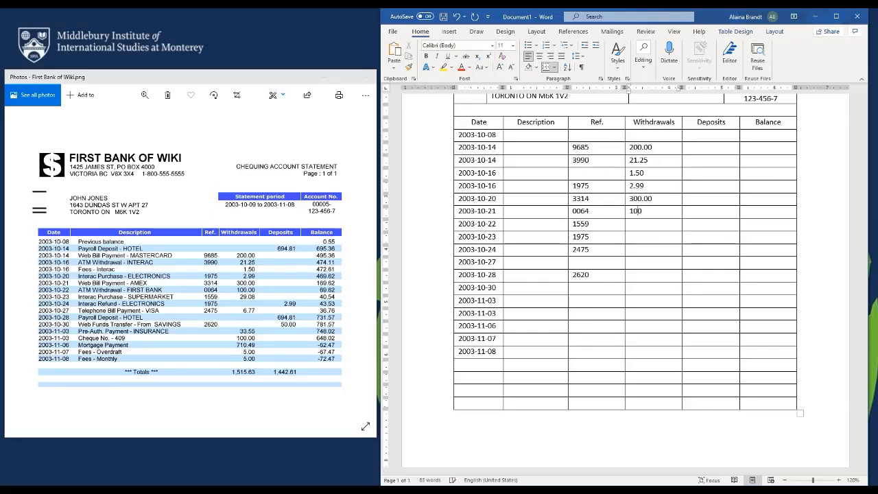
pyautogui.write('.00 29.08')
pyautogui.press('Down')
pyautogui.write('6.7733.55')
pyautogui.press('Down')
pyautogui.write('100.00')
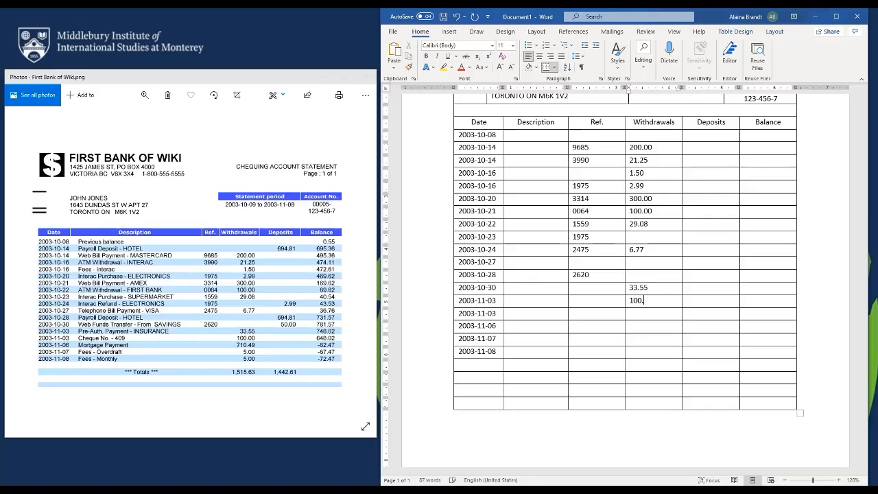
pyautogui.press('Down')
pyautogui.write('710.49')
pyautogui.press('Down')
pyautogui.write('5.005.00')
pyautogui.press('Down')
pyautogui.write('1,')
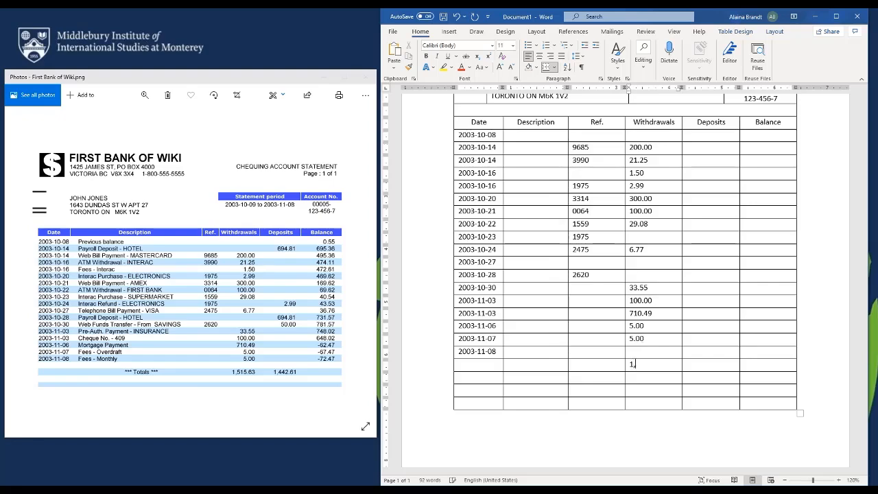
pyautogui.write('1')
pyautogui.write('515.63')
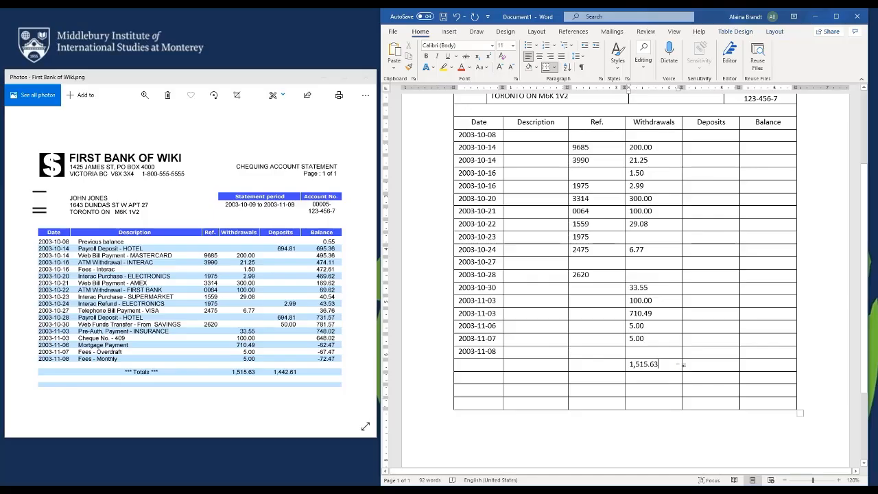
# Move the Ref. and Withdrawals entries down one row to line up with their dates
pyautogui.moveTo(679, 364); pyautogui.dragTo(580, 148)
pyautogui.hotkey('ctrl', 'c')
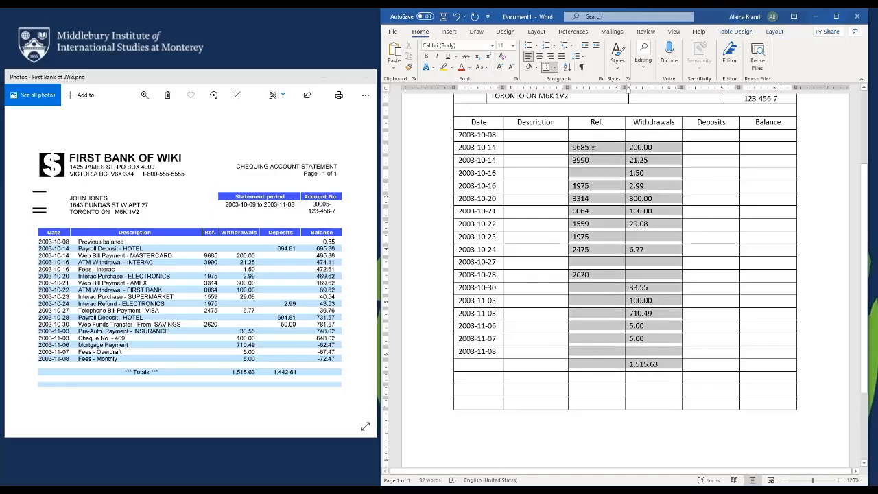
pyautogui.press('Delete')
pyautogui.hotkey('ctrl', 'v')
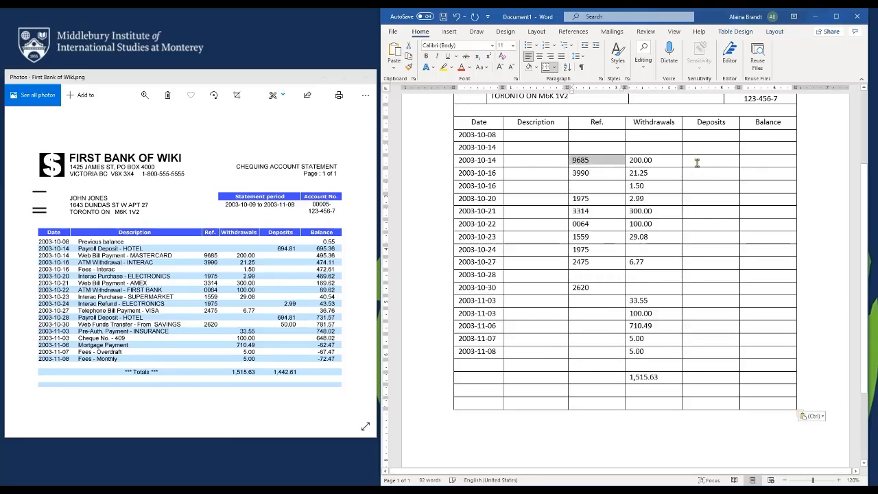
# Enter deposits 694.81, 2.99, 694.81 and 50.00 with the 1,442.61 total
pyautogui.click(696, 149)
pyautogui.write('6')
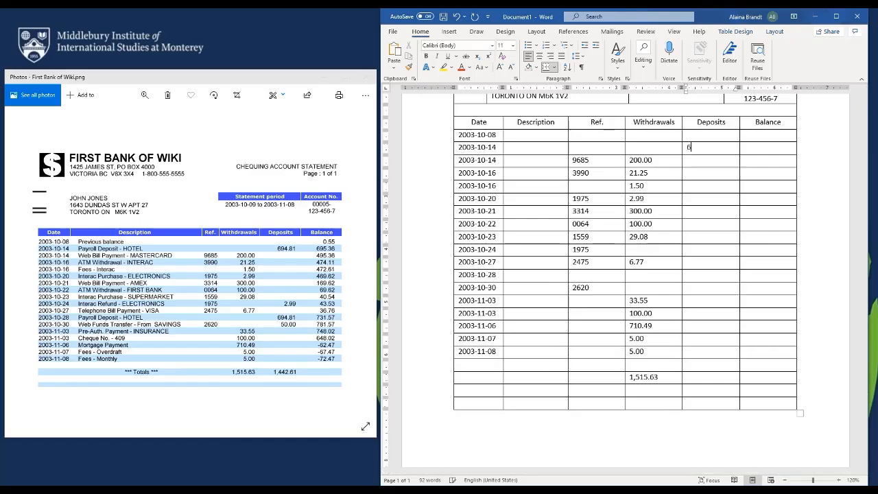
pyautogui.write('94.81')
pyautogui.write('2.99')
pyautogui.press('Down')
pyautogui.write('694.8150.00')
pyautogui.press('Down')
pyautogui.press('Down')
pyautogui.press('Down')
pyautogui.press('Down')
pyautogui.press('Down')
pyautogui.press('Down')
pyautogui.write('1,44')
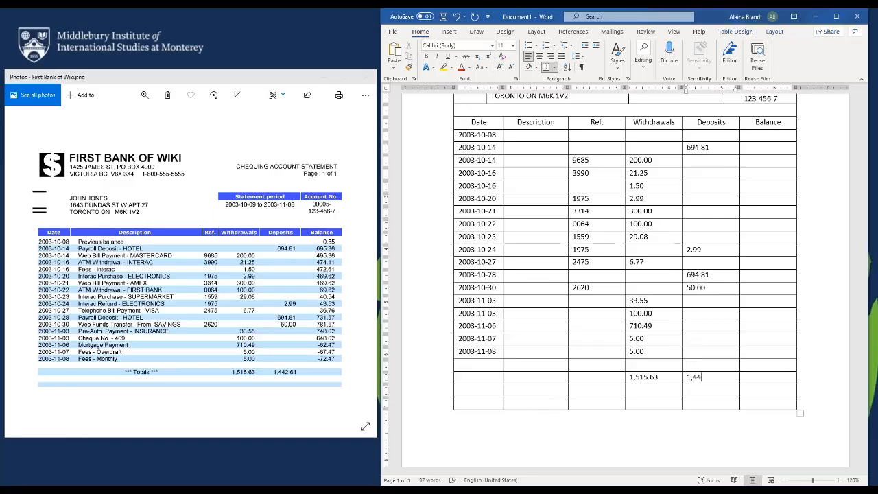
pyautogui.write('2.61')
# Enter running balances 0.55, 695.36, 495.36, 474.11 and onward down to -67.47 and -72.47
pyautogui.click(773, 136)
pyautogui.write('0.55 ')
pyautogui.write('695.36 495')
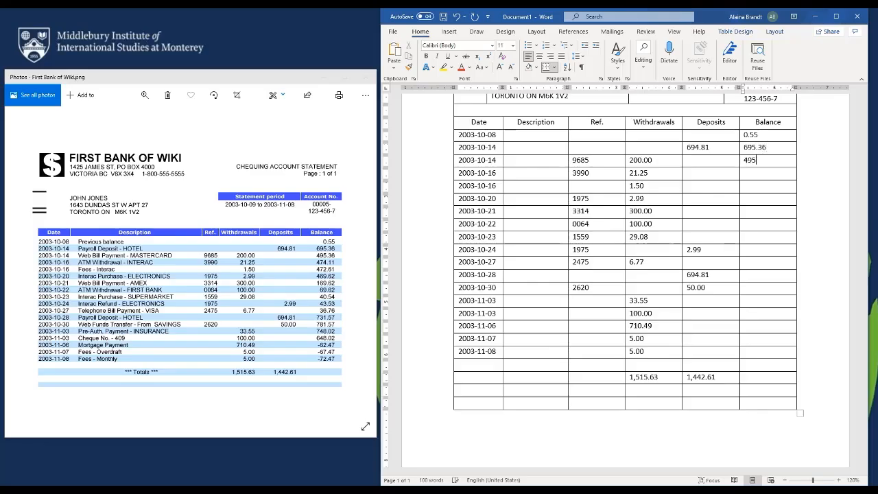
pyautogui.write('.36 ')
pyautogui.write('474.1')
pyautogui.write('1')
pyautogui.press('Down')
pyautogui.write('47')
pyautogui.write('2.61')
pyautogui.write('46')
pyautogui.write('9.62')
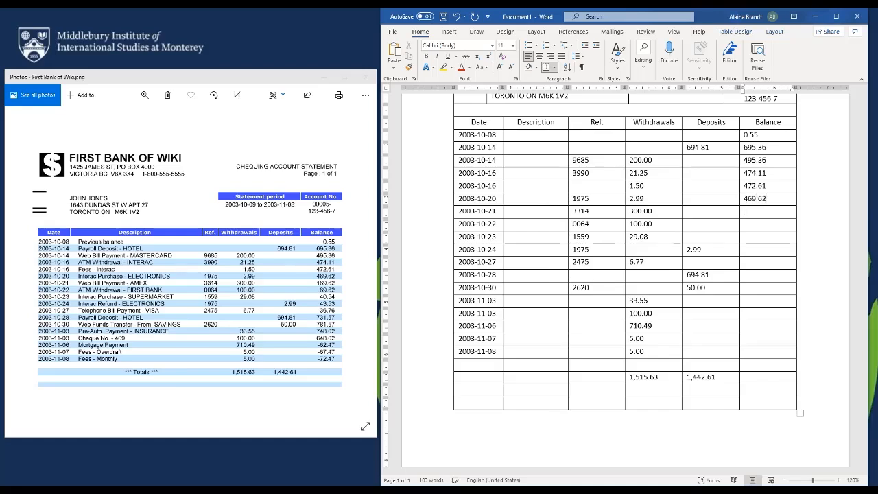
pyautogui.write('169.62')
pyautogui.press('Down')
pyautogui.write('69.62')
pyautogui.press('Down')
pyautogui.write('40.5443.5336.7')
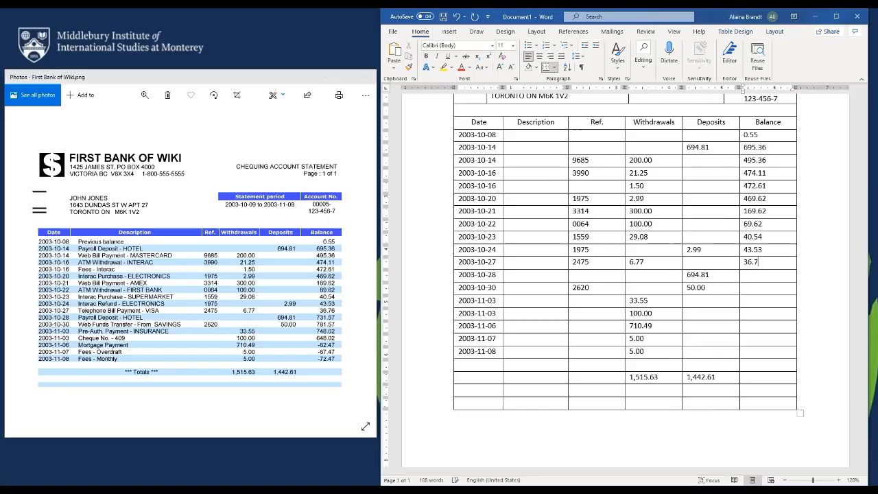
pyautogui.write('731')
pyautogui.write('.5')
pyautogui.write('781.')
pyautogui.write('7')
pyautogui.press('Down')
pyautogui.write('748')
pyautogui.write('6')
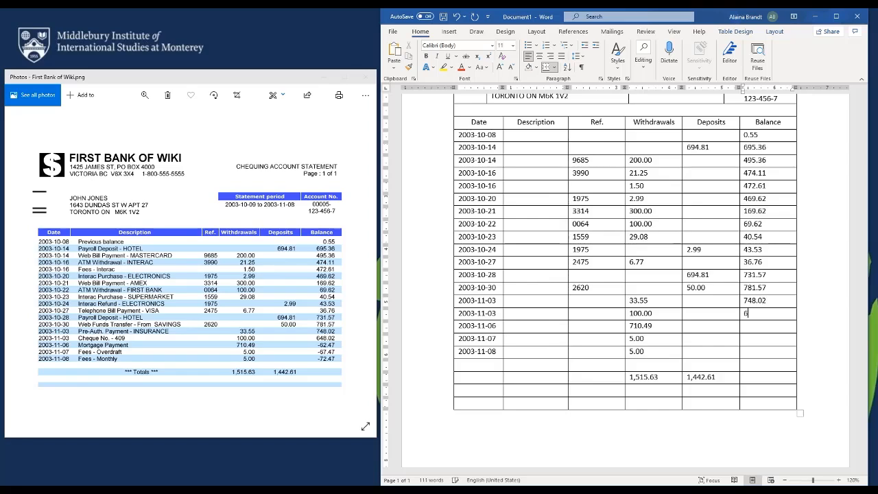
pyautogui.write('48.02')
pyautogui.press('Down')
pyautogui.write('-')
pyautogui.write('62')
pyautogui.write('.47')
pyautogui.write('-6')
pyautogui.write('7.47')
pyautogui.press('Down')
pyautogui.write('-72.47')
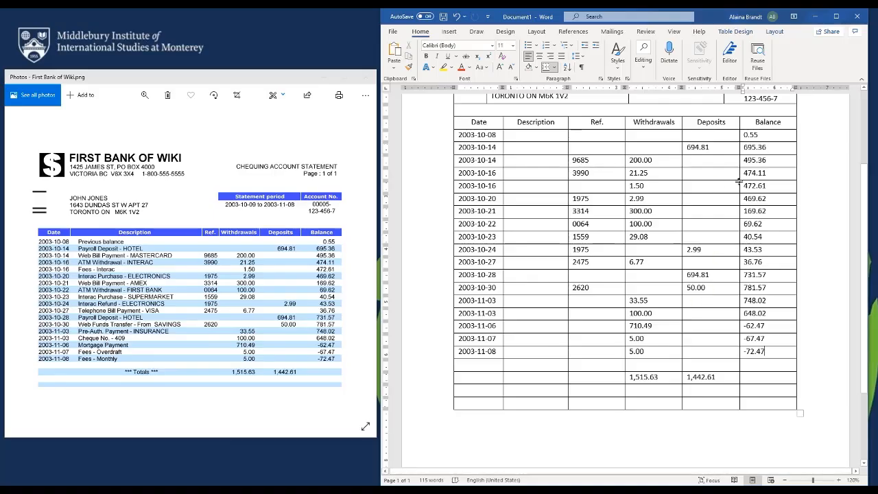
# Widen the Deposits column and right-align the Balance and Deposits amounts
pyautogui.moveTo(739, 175); pyautogui.dragTo(756, 179)
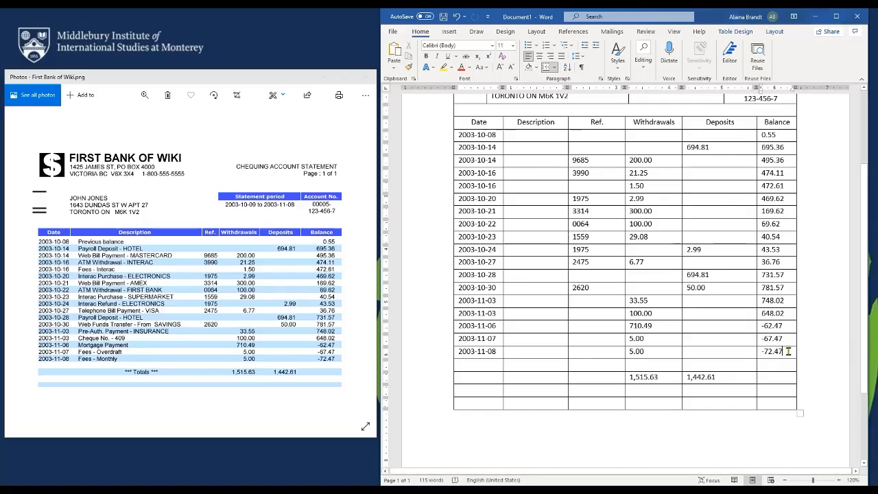
pyautogui.moveTo(789, 352); pyautogui.dragTo(778, 134)
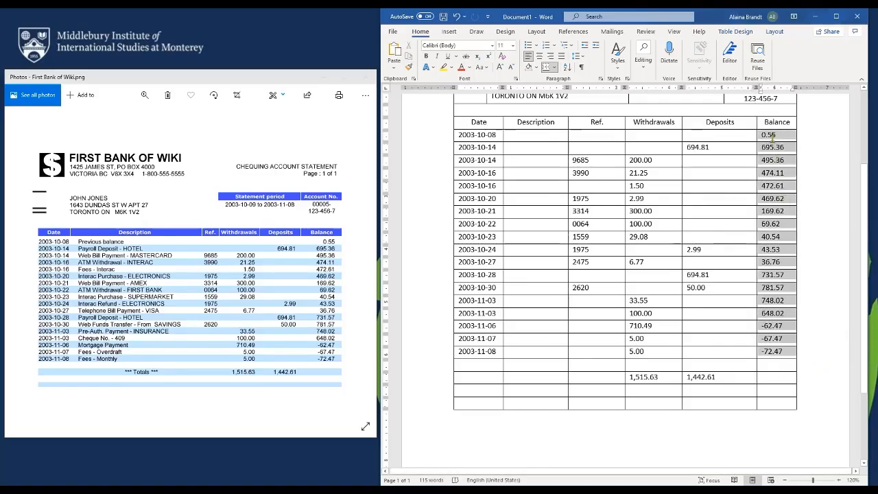
pyautogui.click(551, 57)
pyautogui.moveTo(713, 376); pyautogui.dragTo(699, 147)
pyautogui.hotkey('ctrl', 'r')
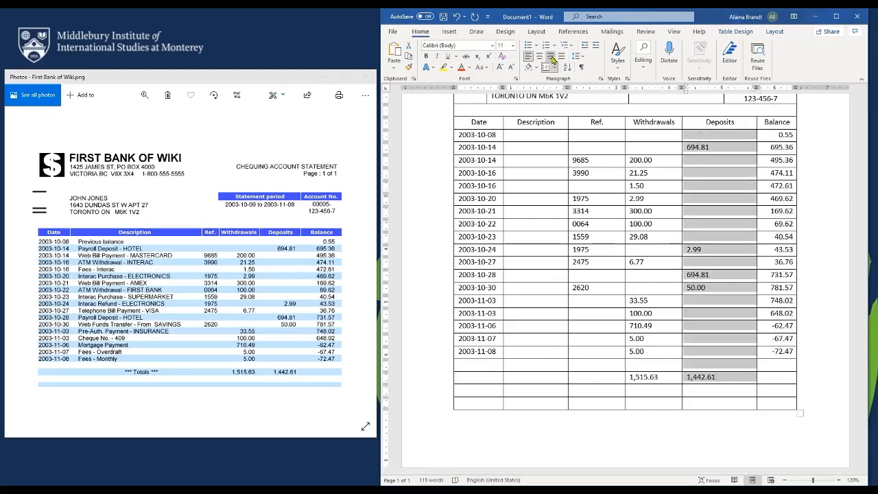
# Widen the Withdrawals column and right-align its amounts, including the total
pyautogui.moveTo(681, 165); pyautogui.dragTo(711, 170)
pyautogui.hotkey('ctrl', 'z')
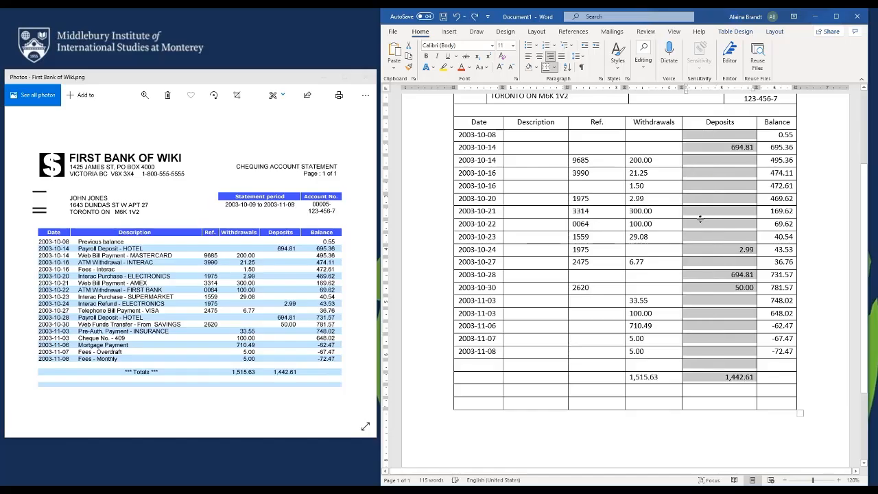
pyautogui.moveTo(681, 222); pyautogui.dragTo(717, 231)
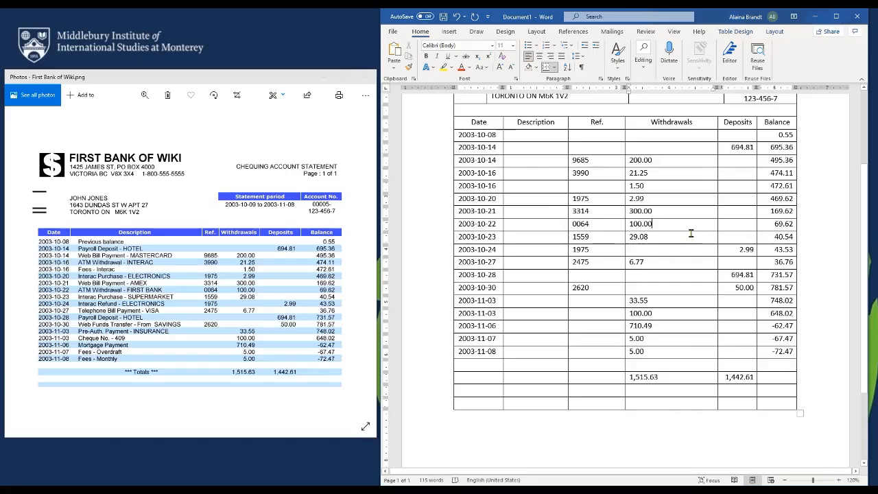
pyautogui.moveTo(670, 377)
pyautogui.mouseDown()
pyautogui.moveTo(657, 196)
pyautogui.moveTo(638, 137)
pyautogui.moveTo(603, 104)
pyautogui.mouseUp()
pyautogui.hotkey('ctrl', 'r')
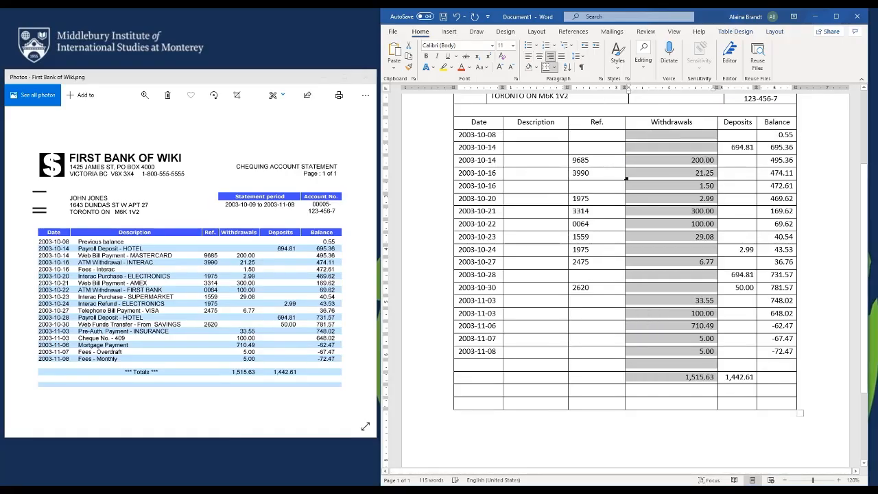
# Narrow the Withdrawals and Ref. columns and widen the Description column
pyautogui.moveTo(625, 186); pyautogui.dragTo(682, 199)
pyautogui.hotkey('ctrl', 'z')
pyautogui.click(628, 165)
pyautogui.click(624, 175)
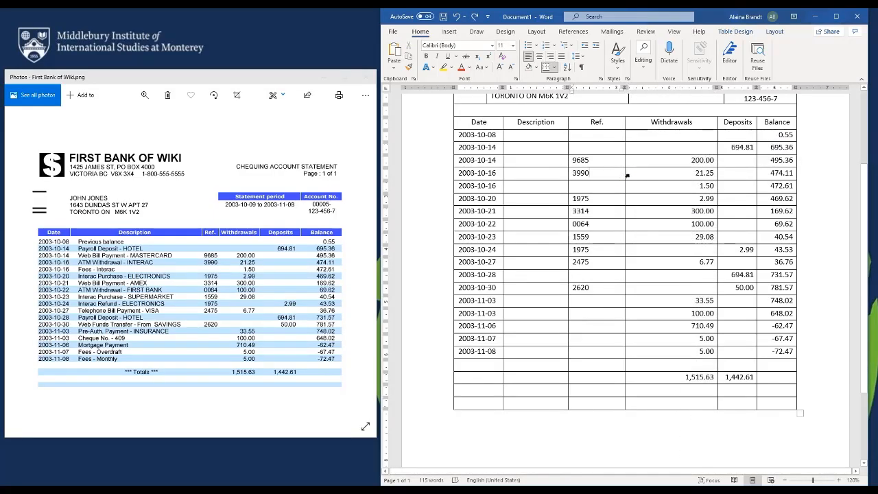
pyautogui.moveTo(625, 173); pyautogui.dragTo(690, 187)
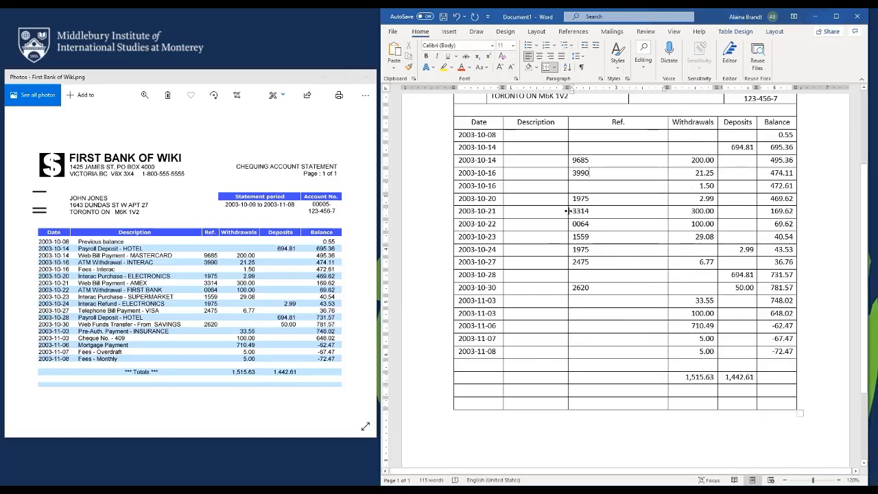
pyautogui.moveTo(568, 210); pyautogui.dragTo(645, 218)
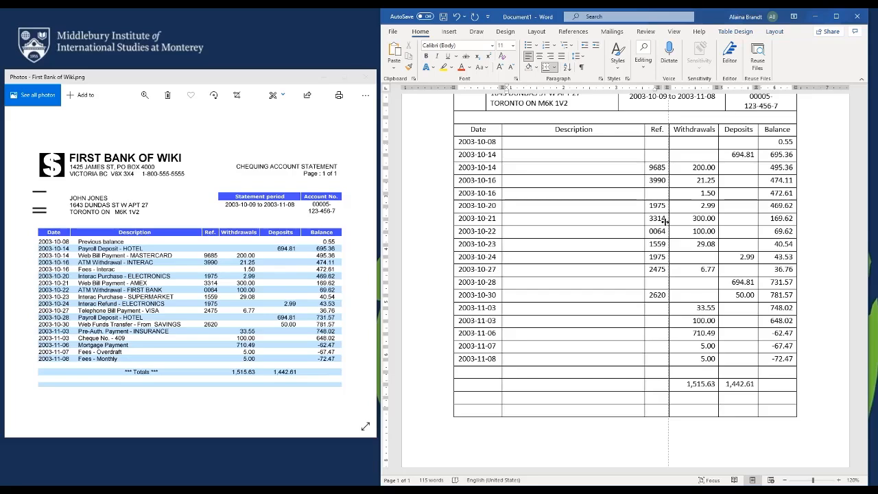
# Enter descriptions 'Previous balance', 'Payroll Deposit - HOTEL', 'Web Bill Payment - MASTERCARD', 'ATM Withdrawal - INTERAC', 'Fees - Interac'
pyautogui.scroll(3, 664, 223)
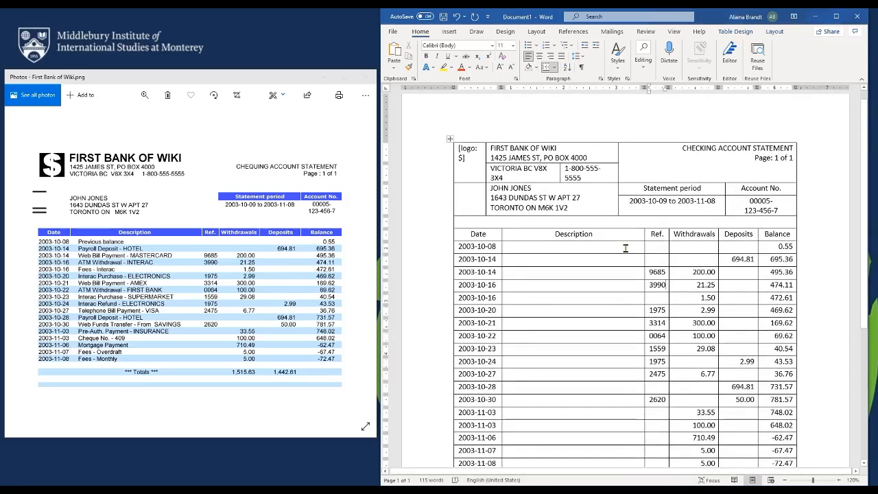
pyautogui.click(527, 249)
pyautogui.write('Previou')
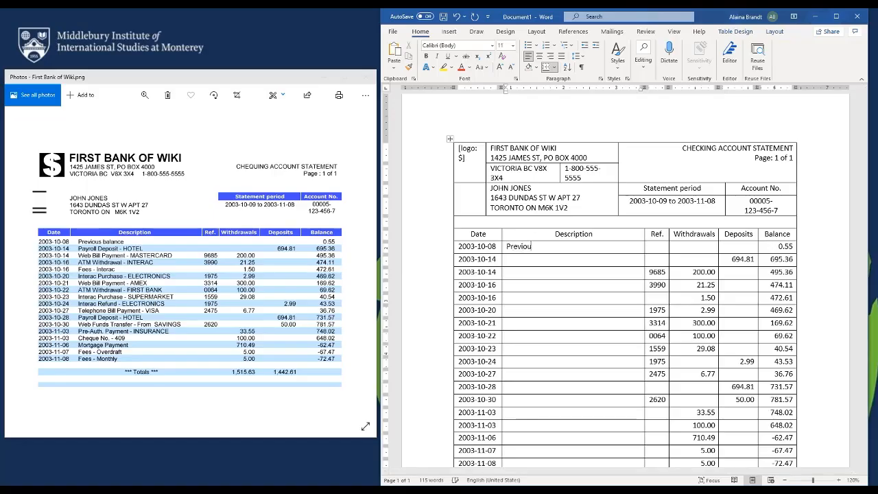
pyautogui.write('s balance')
pyautogui.press('Down')
pyautogui.write('Payroll Depos')
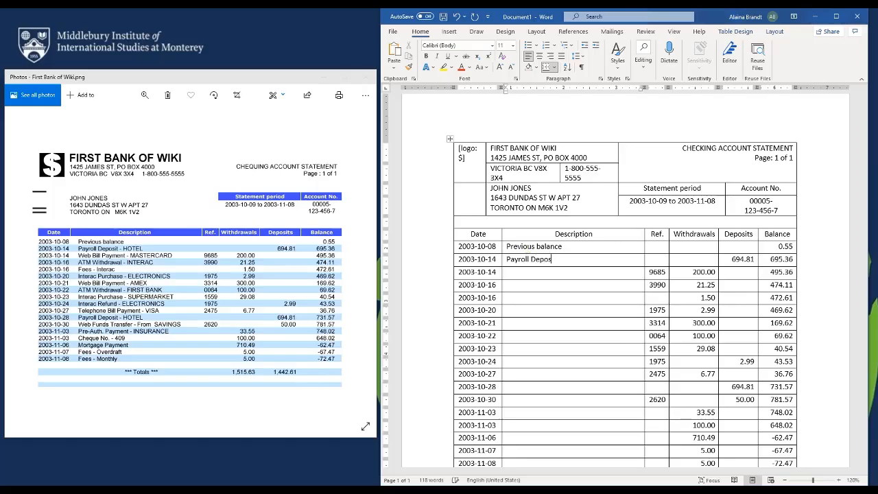
pyautogui.write('it - HOTEL')
pyautogui.press('Down')
pyautogui.write('Web Bill Payment ')
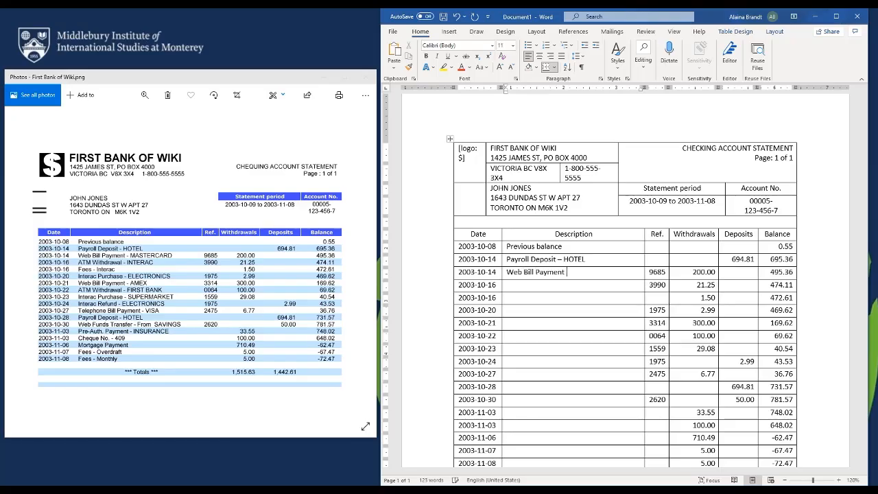
pyautogui.write('- ')
pyautogui.write('MASTERCARD')
pyautogui.write(' ATM ')
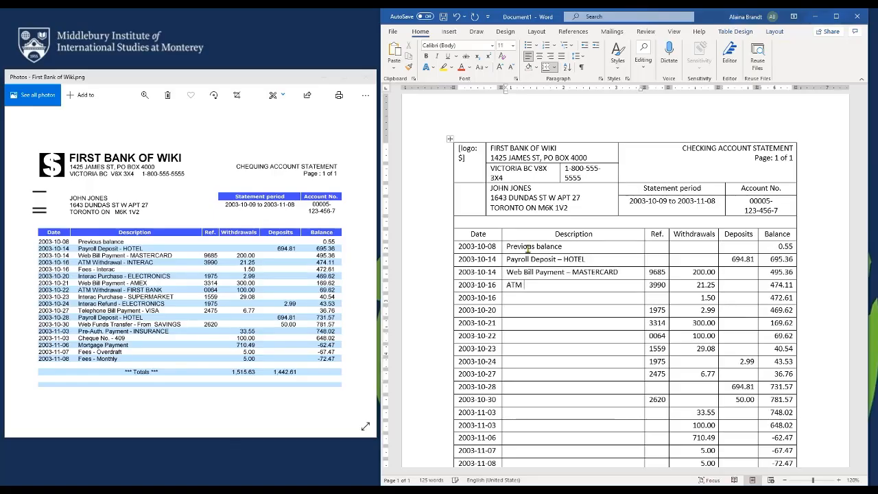
pyautogui.write('Withdrawal - INTERAC')
pyautogui.press('Down')
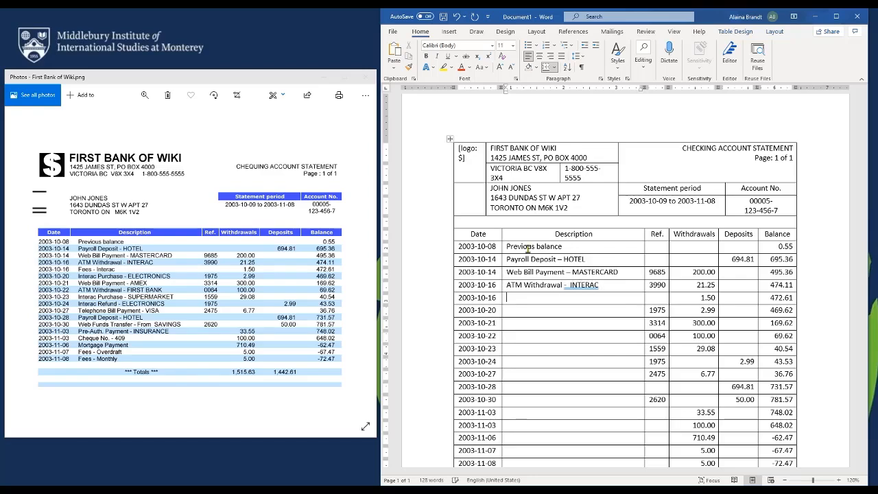
pyautogui.write('Fees - Interac')
# Fix the spacing and dash before INTERAC in the ATM Withdrawal description
pyautogui.click(571, 286)
pyautogui.press('BackSpace')
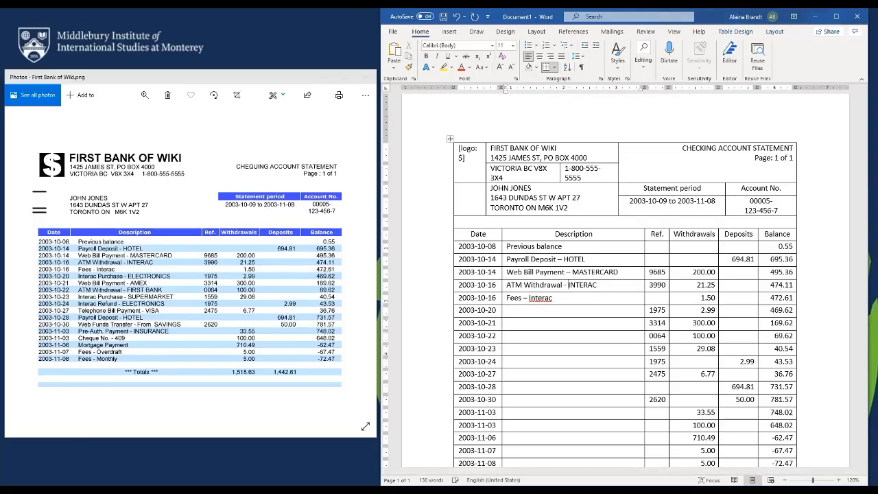
pyautogui.write('a')
pyautogui.press('BackSpace')
pyautogui.press('BackSpace')
# Fill the 2003-10-20 descriptions through 'ATM Withdrawal - FIRST BANK', then begin the 2003-10-23 entries
pyautogui.click(530, 311)
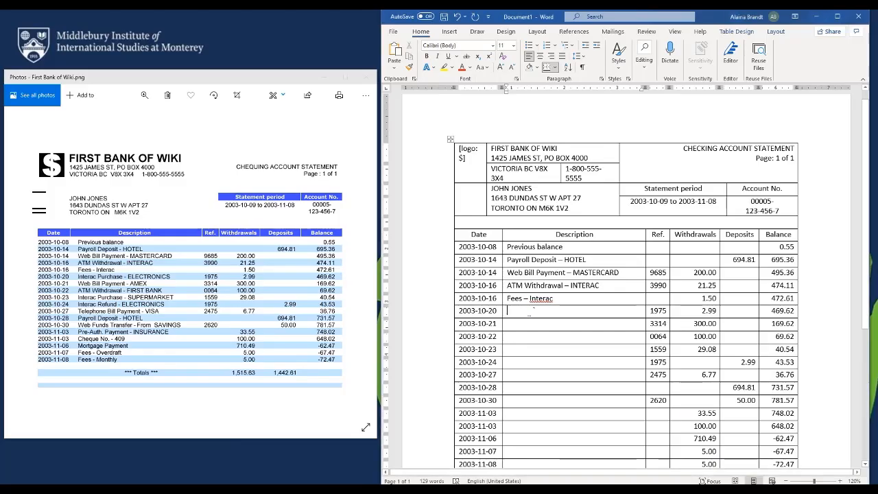
pyautogui.write('In')
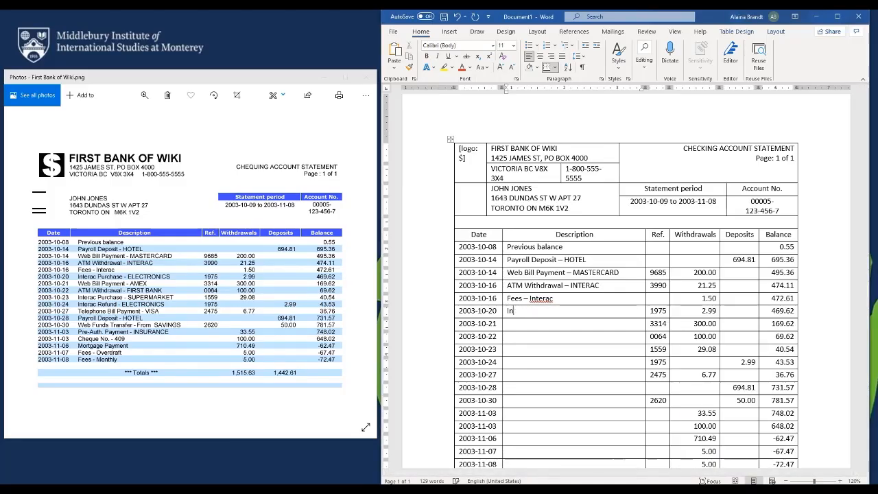
pyautogui.write('terac Purchase')
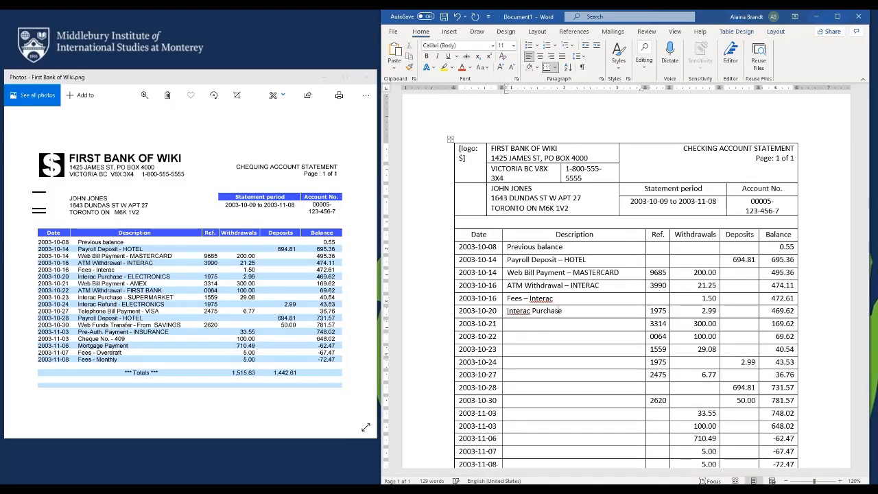
pyautogui.write(' - ')
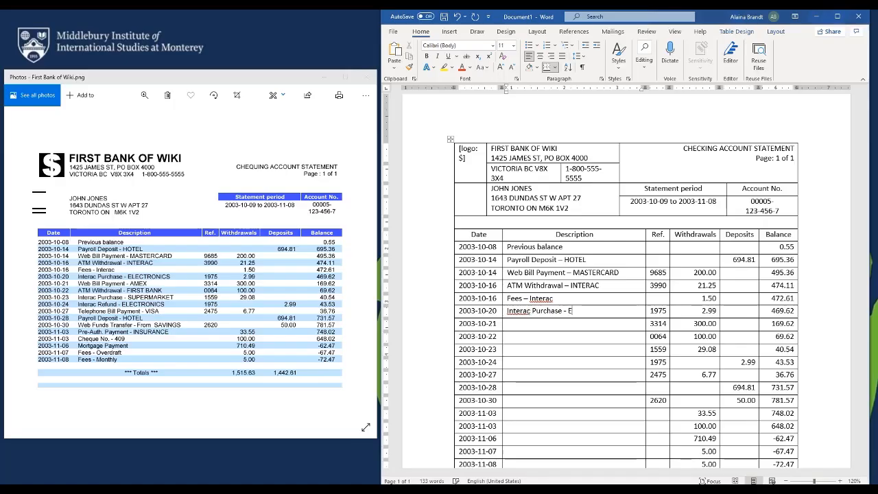
pyautogui.write('ELECTRONICS')
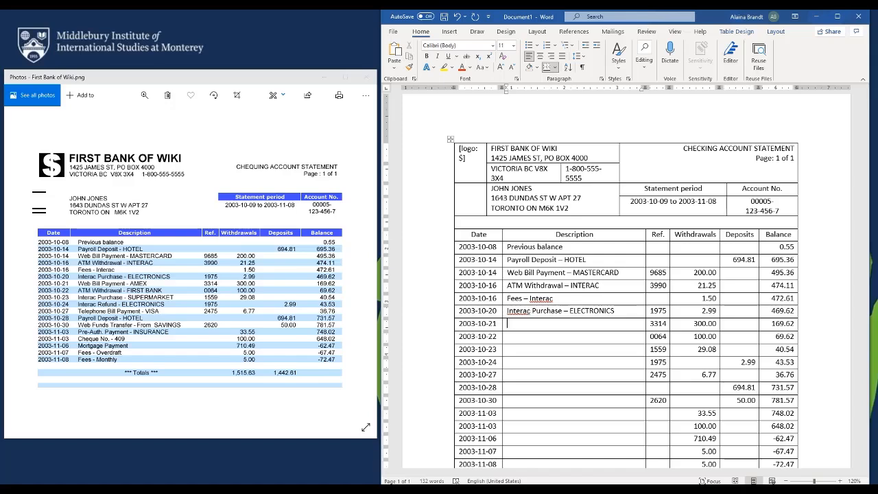
pyautogui.write(' Web B')
pyautogui.write('ill Payment ')
pyautogui.write('-')
pyautogui.write(' AMEX')
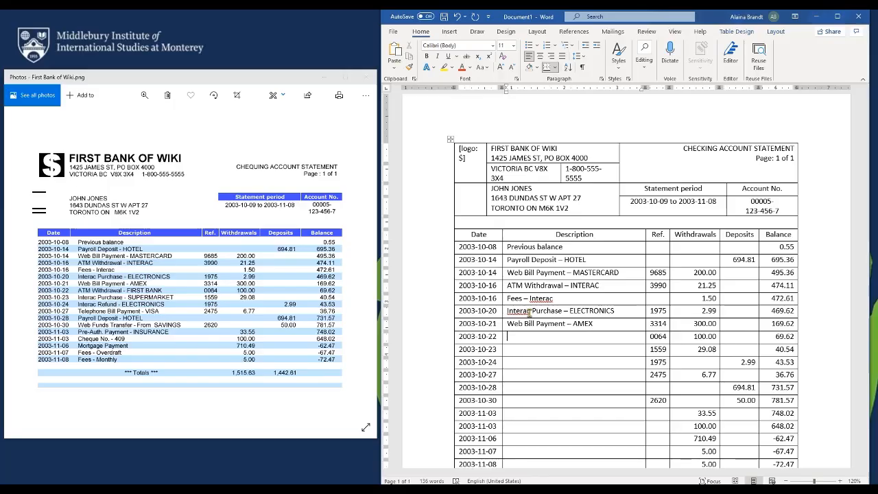
pyautogui.write('ATM  withdrawa')
pyautogui.press('BackSpace')
pyautogui.press('BackSpace')
pyautogui.press('BackSpace')
pyautogui.press('BackSpace')
pyautogui.press('BackSpace')
pyautogui.write('Withdrawal - ')
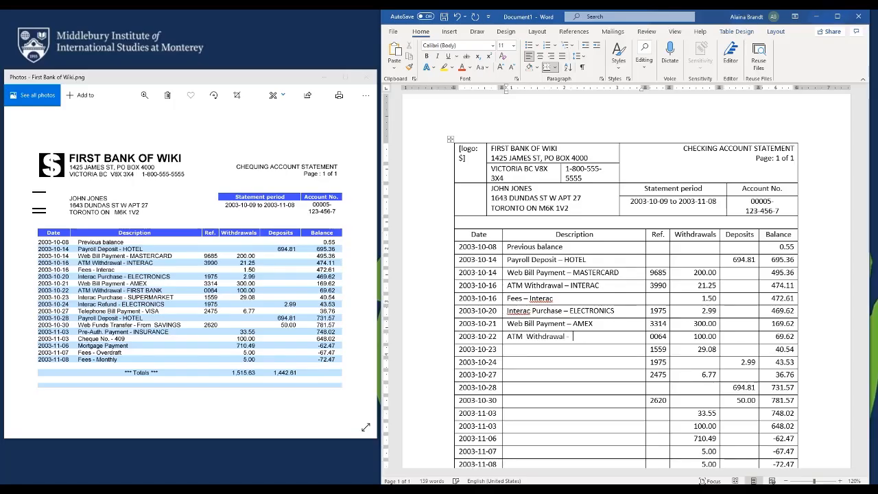
pyautogui.write('FIRST BANK')
pyautogui.press('Down')
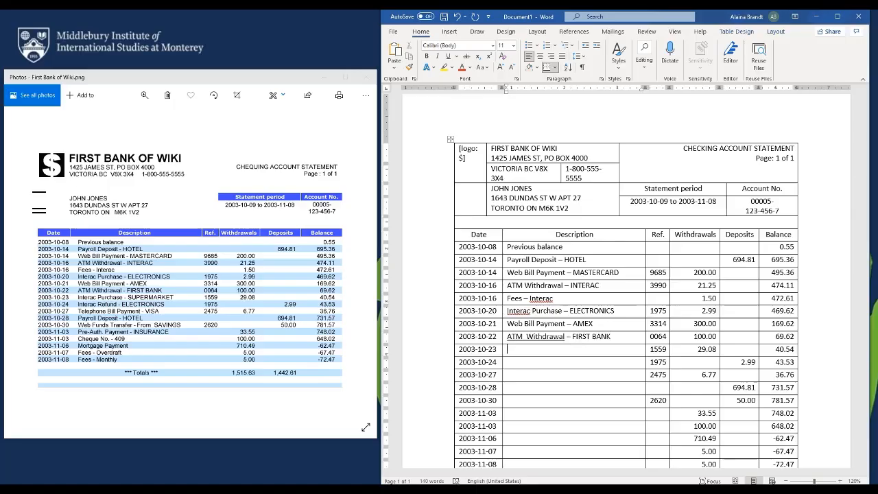
# Enter 'Interac Refund', 'Telephone Bill Payment', 'Payroll Deposit', 'Web Funds Transfer', 'Pre-Auth. Payment' and 'Cheque No.' descriptions
pyautogui.write('Interac Purchase -')
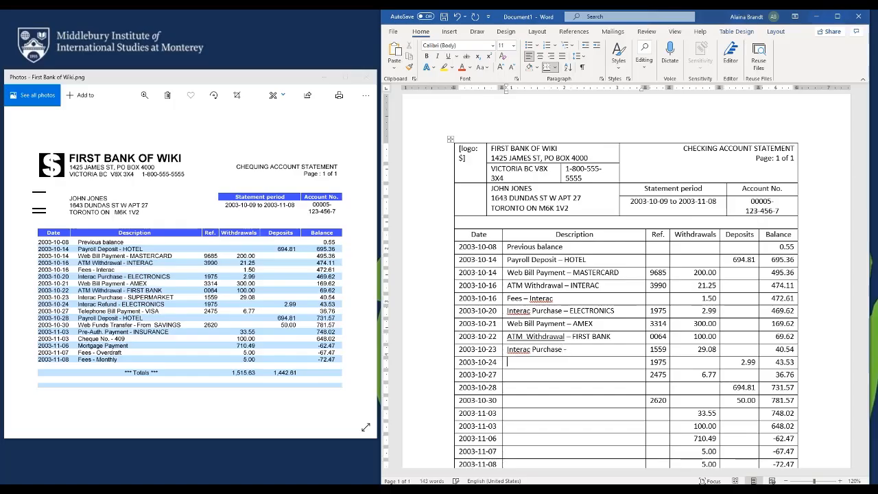
# Enter 'Interac Refund', 'Telephone Bill Payment', 'Payroll Deposit', 'Web Funds Transfer', 'Pre-Auth. Payment' and 'Cheque No.' descriptions
pyautogui.write('I')
pyautogui.write('nterac Refund ')
pyautogui.write('Telephone Bill')
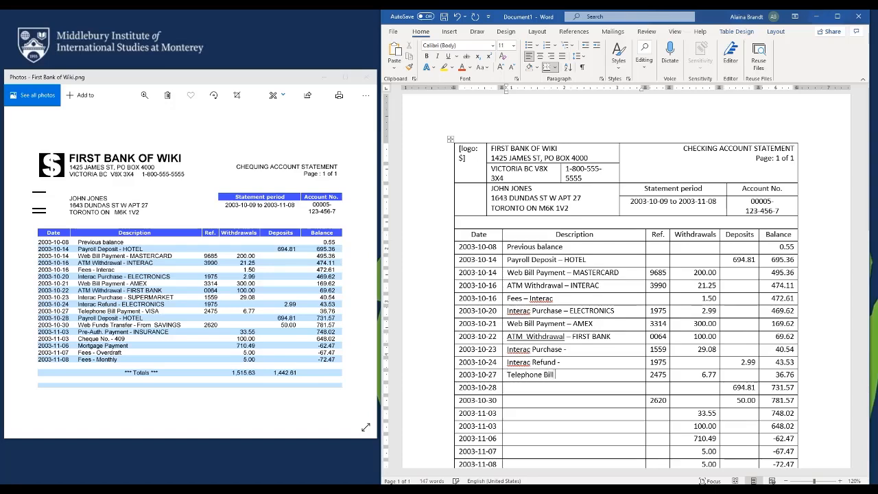
pyautogui.write(' Payment')
pyautogui.press('Down')
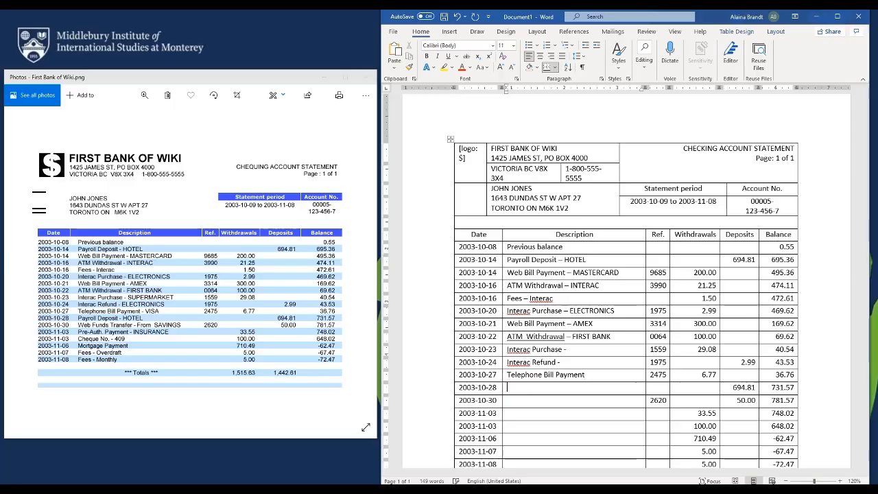
pyautogui.write('Payroll Deposidt')
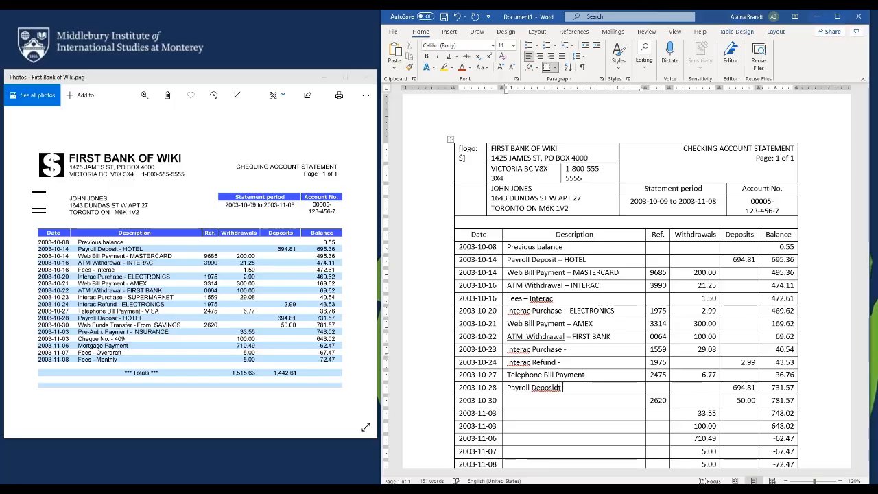
pyautogui.write(' -')
pyautogui.press('Down')
pyautogui.write('Web Funds')
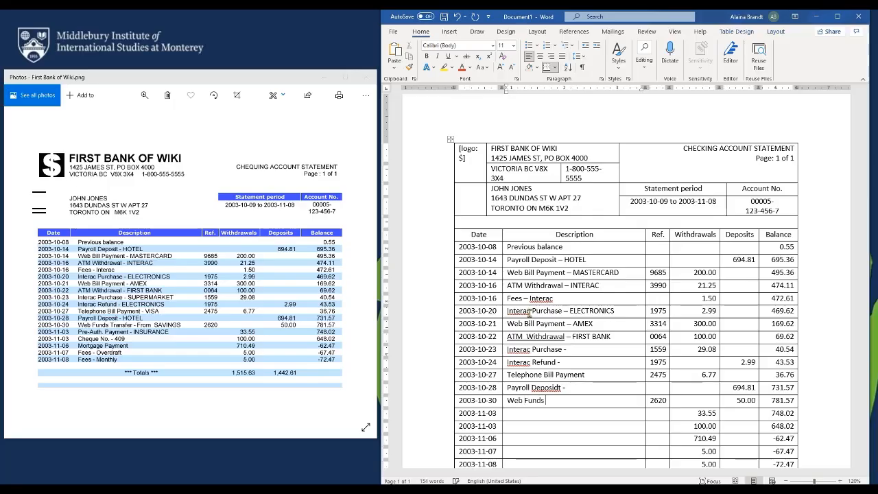
pyautogui.write(' Transfer ')
pyautogui.write('- From')
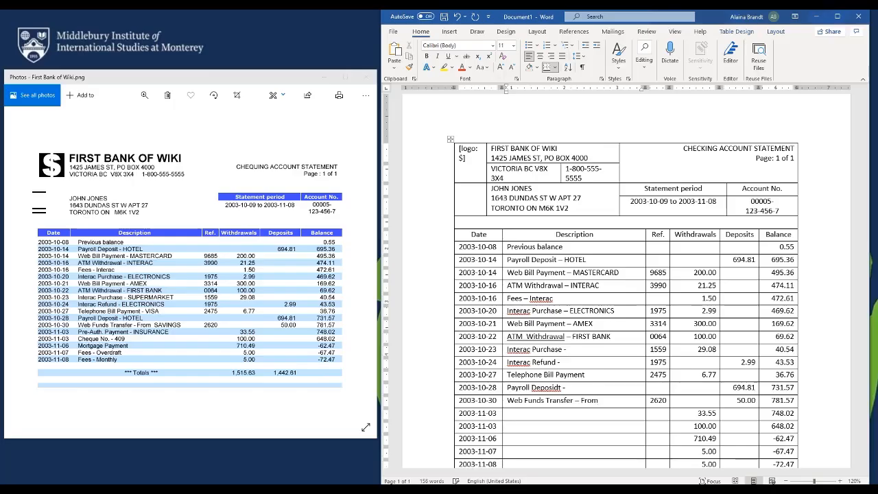
pyautogui.write(' Pre-Auth. Payment -')
pyautogui.press('Down')
pyautogui.write('Che')
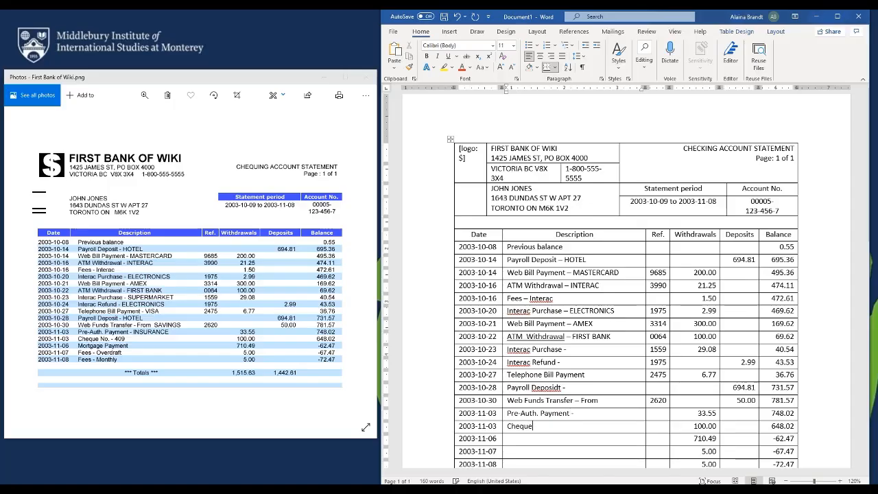
pyautogui.write('que No. - 409')
# Enter 'Mortgage Payment', 'Fees - Overdraft' and 'Fees - Monthly' for 2003-11-06 through 2003-11-08
pyautogui.press('Down')
pyautogui.write('M')
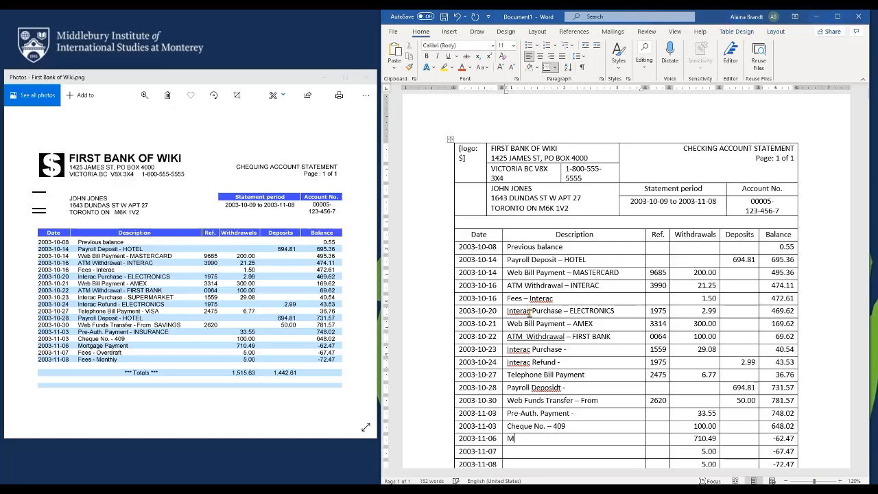
pyautogui.write('ortgage Payment')
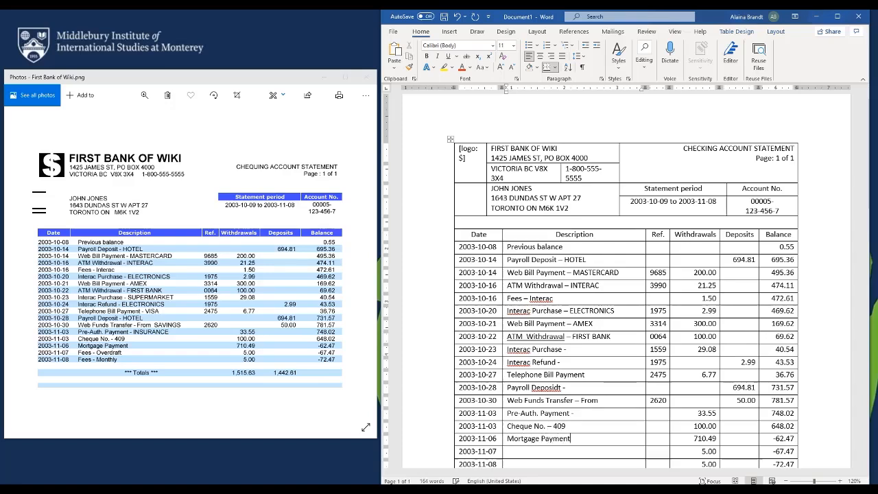
pyautogui.press('Down')
pyautogui.write('Fees')
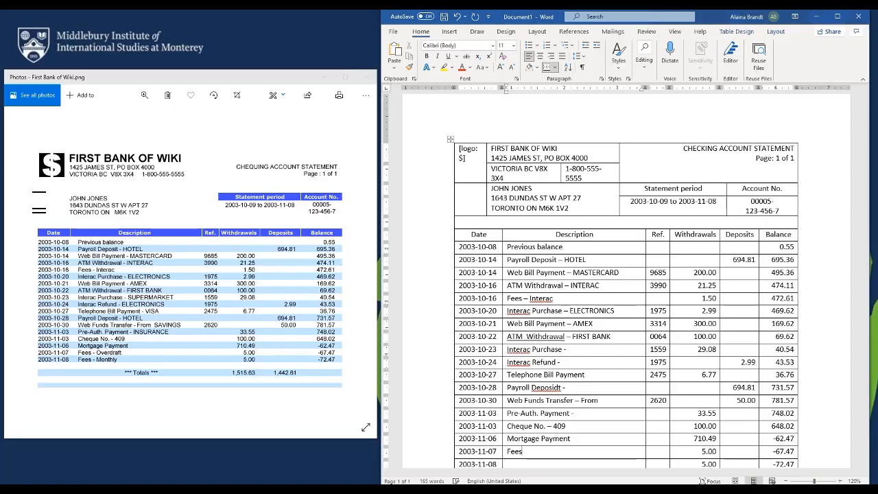
pyautogui.write(' - Overdraft')
pyautogui.press('Down')
pyautogui.write('F')
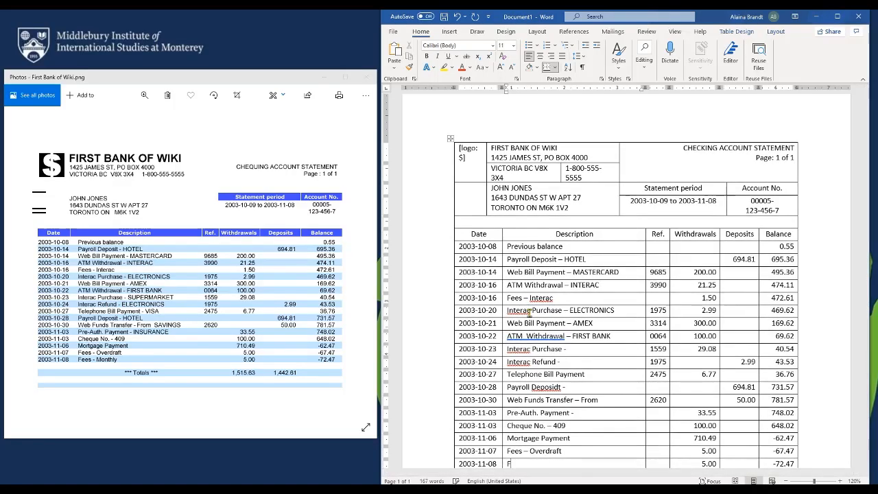
pyautogui.write('ees - Monthly')
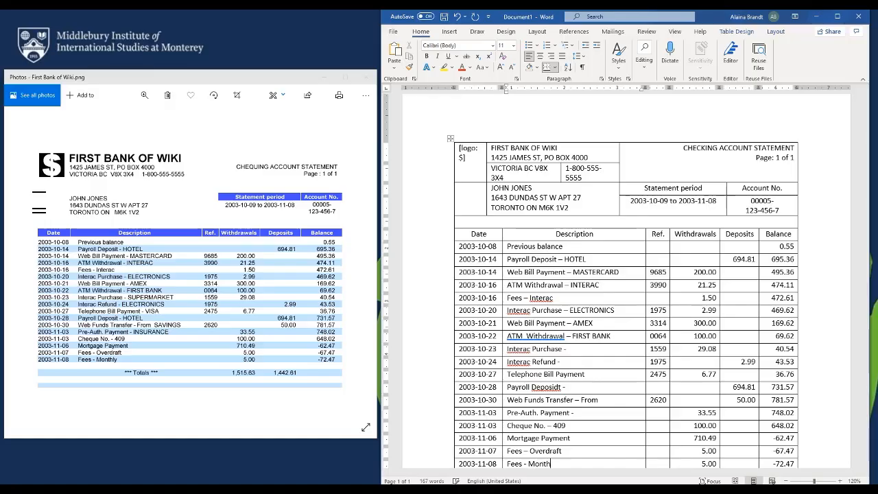
pyautogui.rightClick(552, 387)
# Correct 'Deposidt' to 'Deposit' and append SUPERMARKET, ELECTRONICS, HOTEL and SAVINGS to the truncated descriptions
pyautogui.click(618, 265)
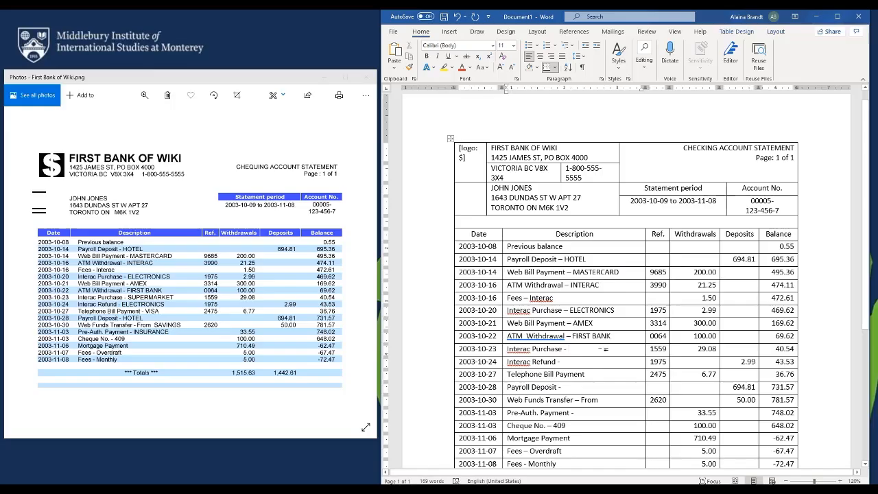
pyautogui.click(604, 348)
pyautogui.write('SUPERMARKET')
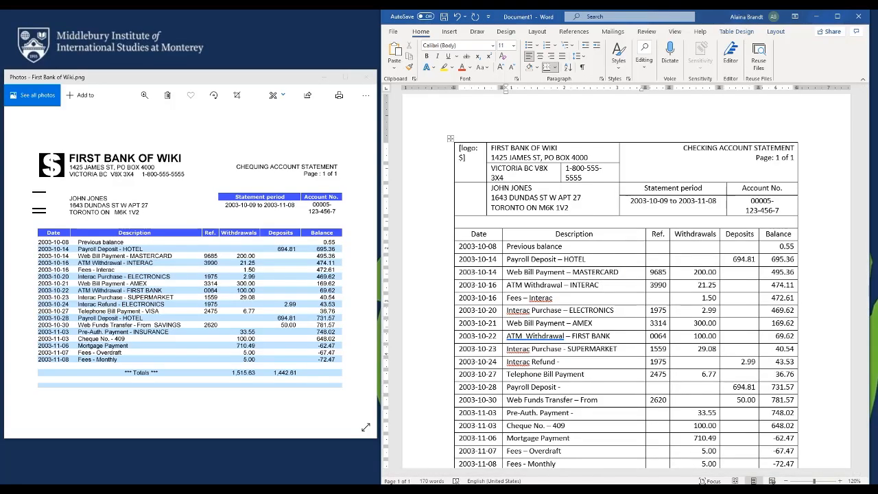
pyautogui.press('Down')
pyautogui.write('ELECTRONICS')
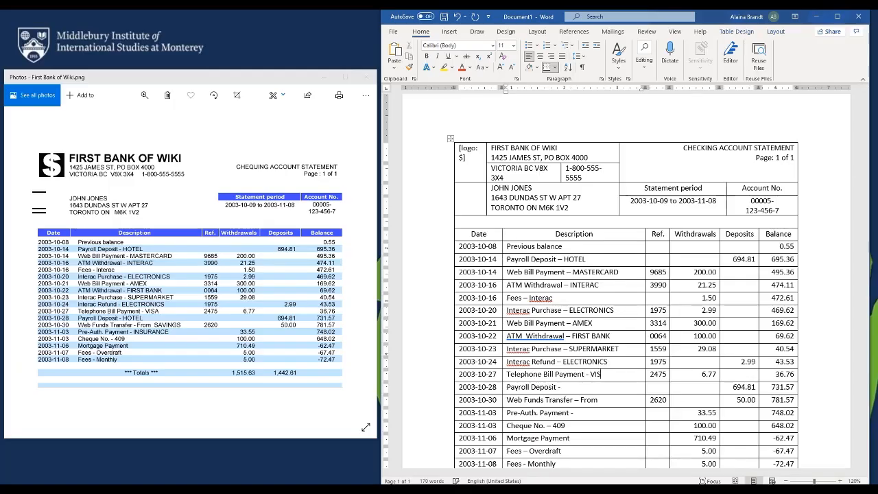
pyautogui.write(' A ')
pyautogui.write(' HOTEL')
pyautogui.press('Down')
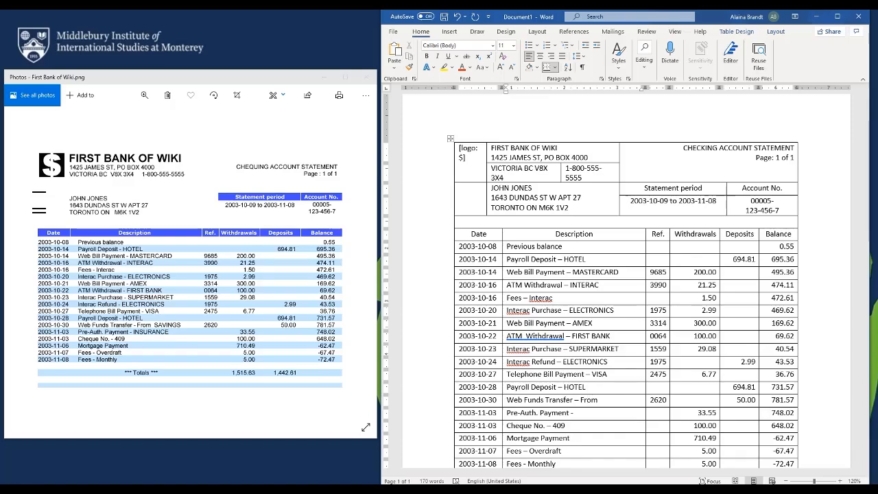
pyautogui.write('SAVINGS')
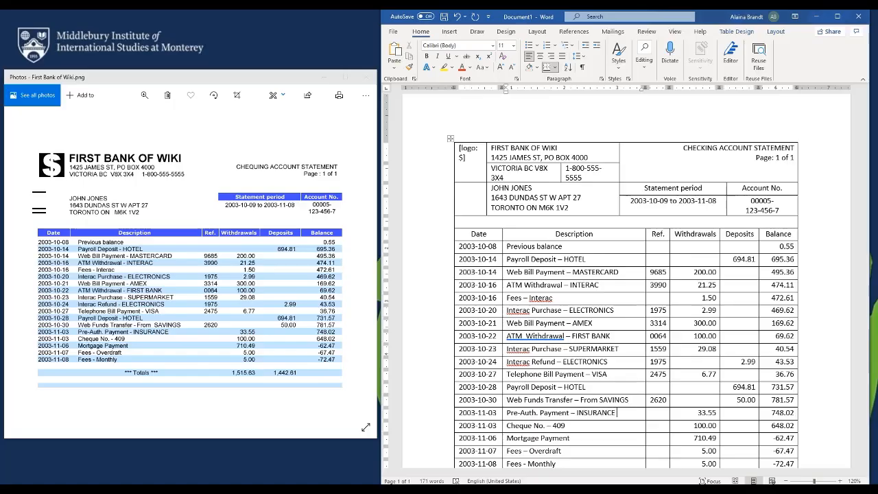
# Type a centred '*** Totals ***' in the Description cell beside 1,515.63 and 1,442.61
pyautogui.scroll(-3, 629, 385)
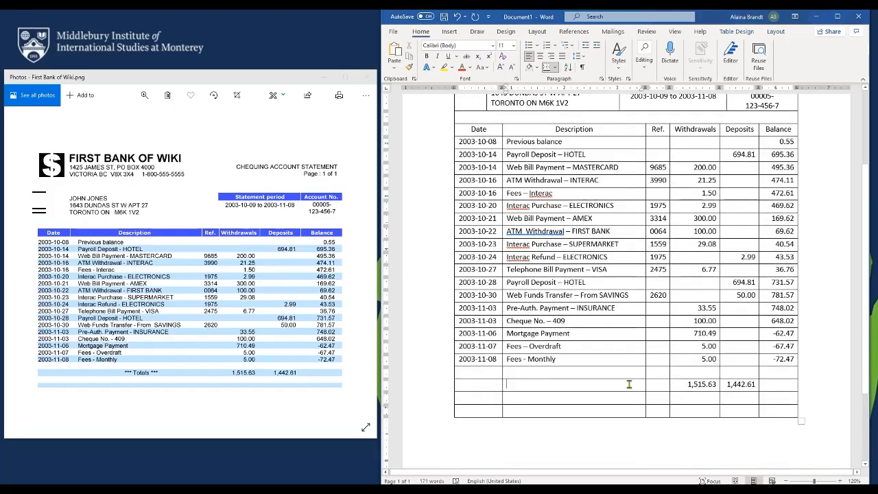
pyautogui.click(540, 56)
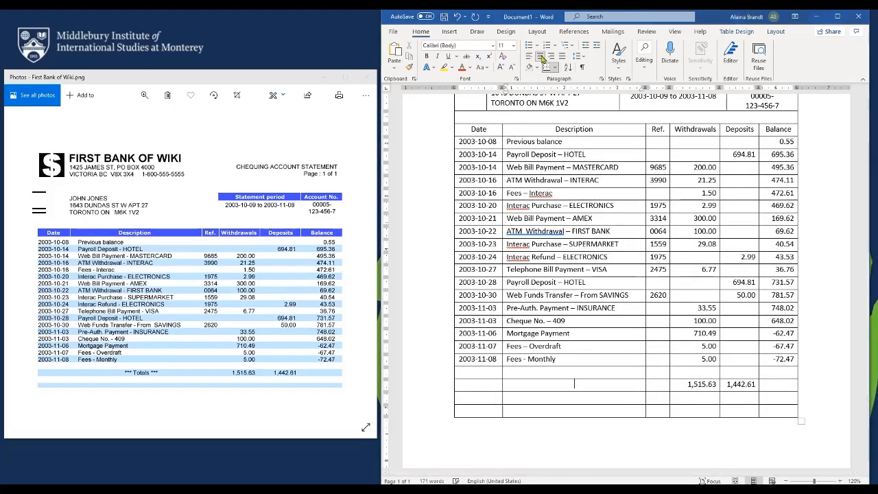
pyautogui.write('***')
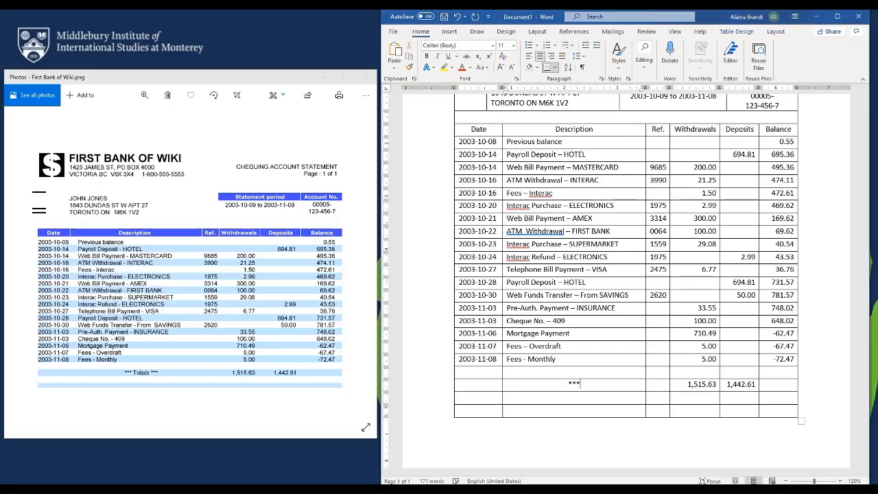
pyautogui.write(' Totals ***')
pyautogui.scroll(1, 722, 297)
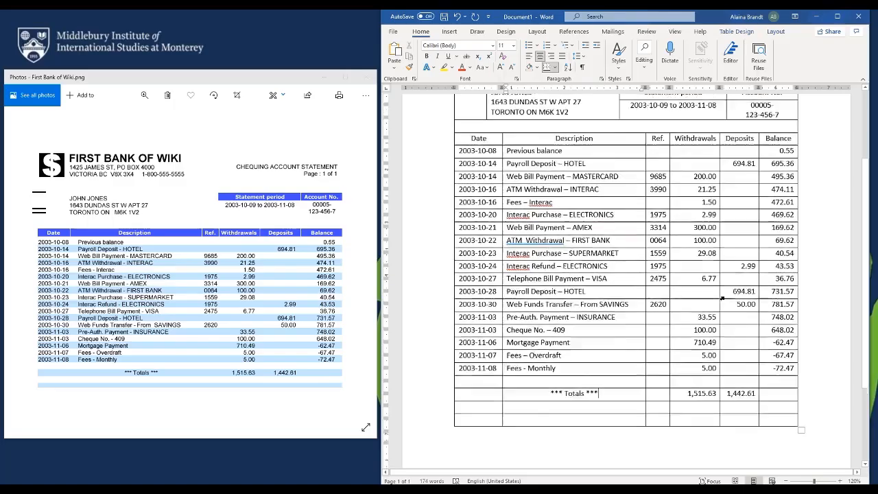
pyautogui.scroll(2, 721, 297)
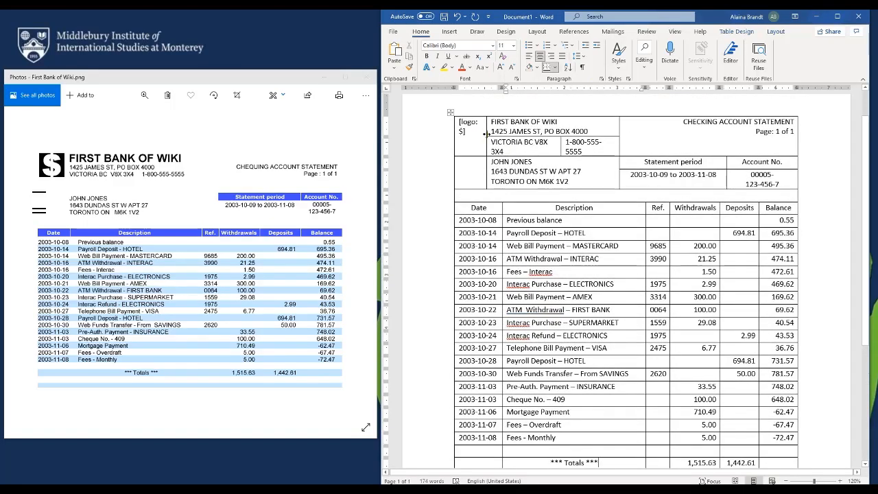
# Widen the logo cell so '[logo: $]' fits and give it a black fill
pyautogui.moveTo(486, 134); pyautogui.dragTo(458, 122)
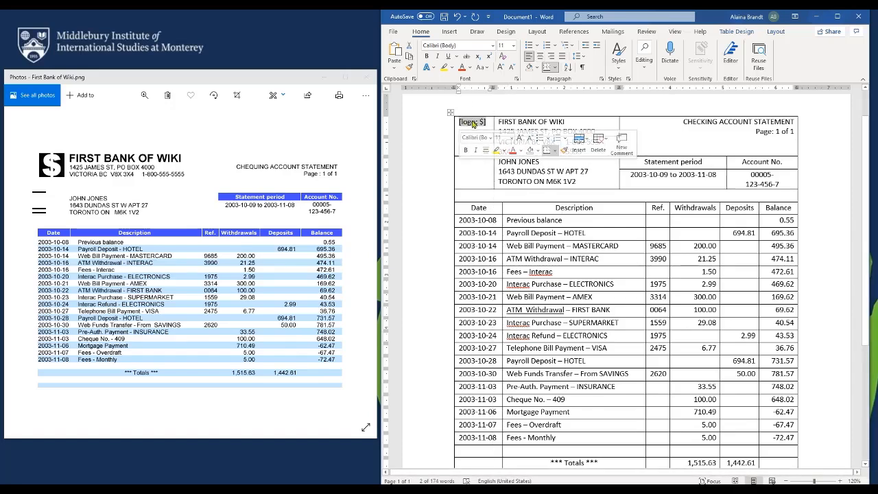
pyautogui.rightClick(472, 124)
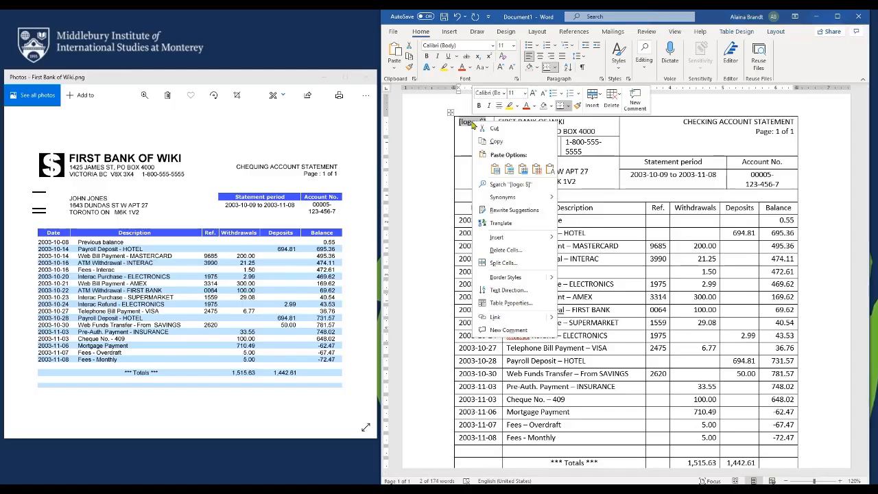
pyautogui.click(520, 303)
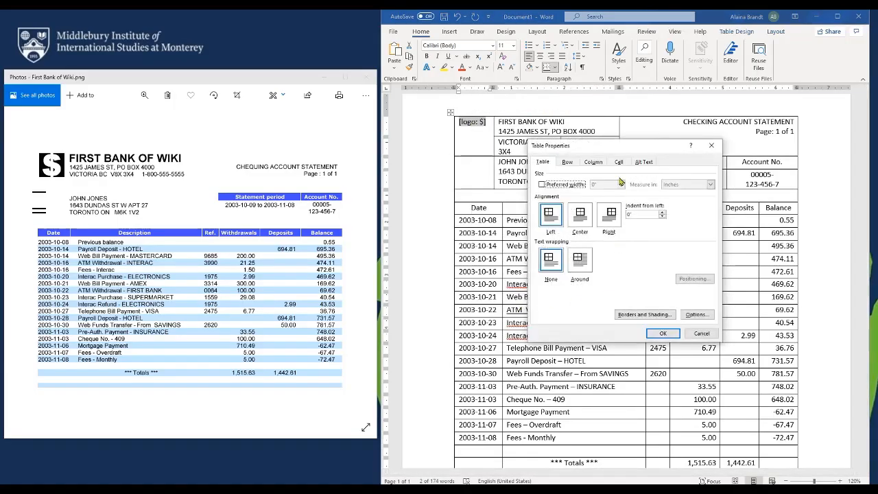
pyautogui.click(645, 314)
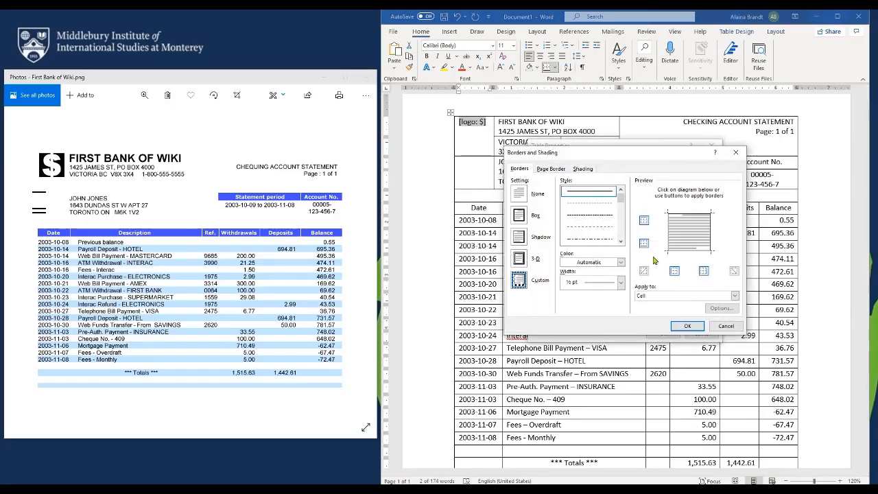
pyautogui.click(585, 170)
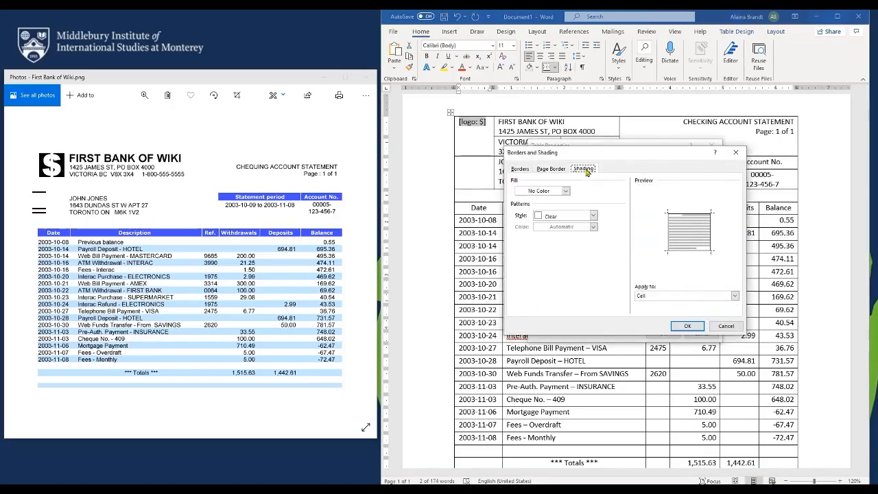
pyautogui.click(566, 191)
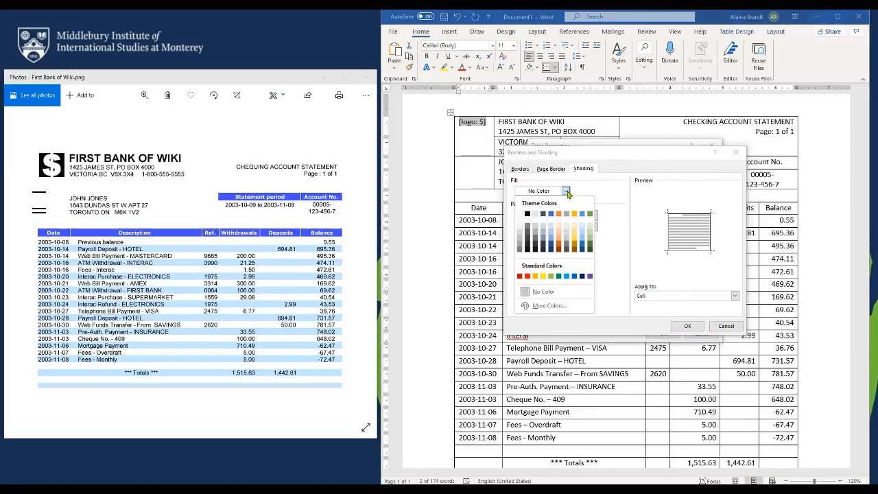
pyautogui.click(527, 214)
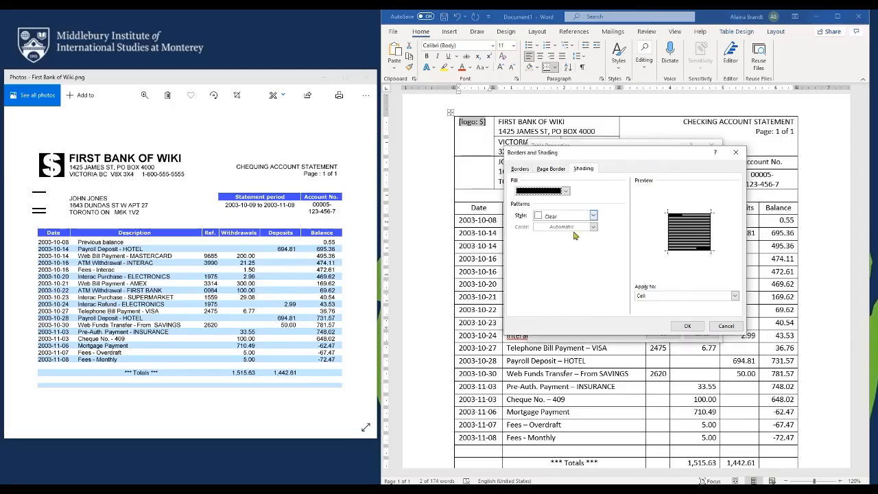
pyautogui.click(686, 327)
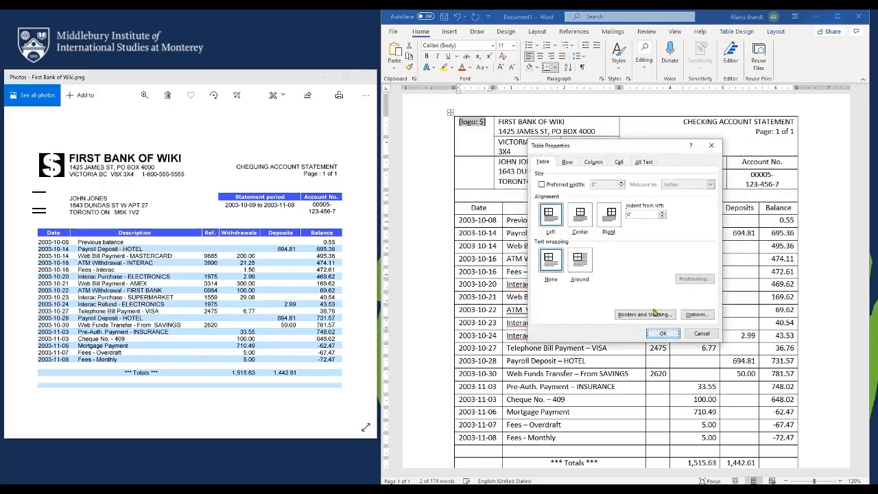
pyautogui.click(662, 336)
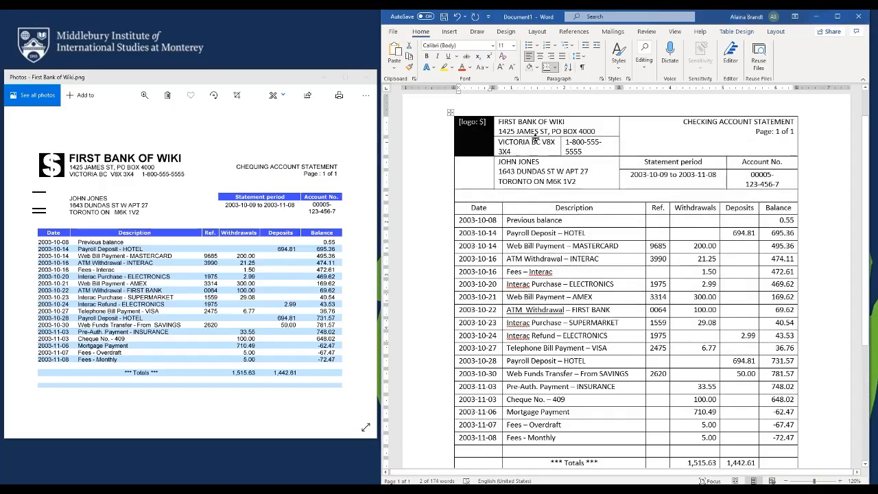
# Make the logo text white, undo the accidental column paste, and bold '[logo: $]'
pyautogui.click(470, 70)
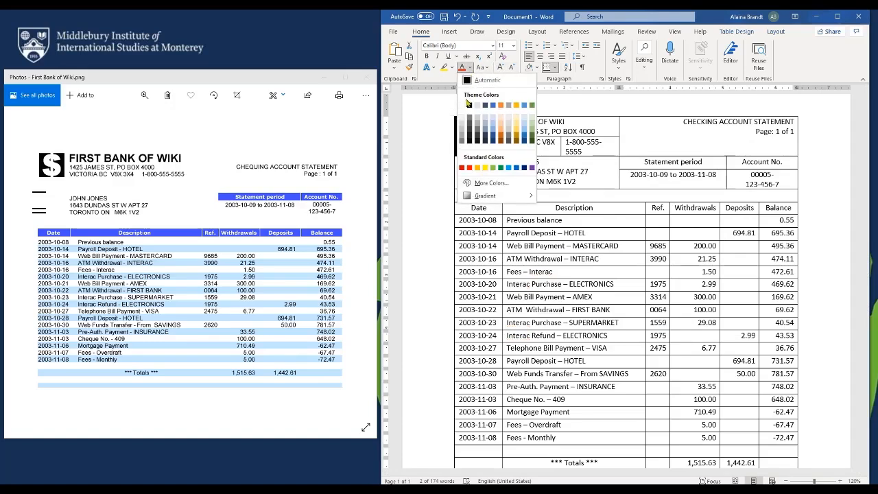
pyautogui.click(468, 104)
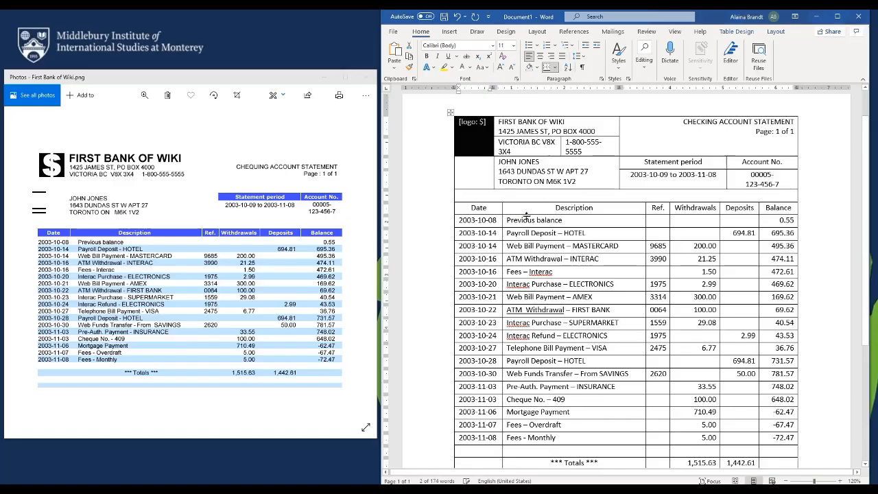
pyautogui.write('9685\t200.00 3990\t21.25 \t1.50 1975\t2.99 3314\t300.00 0064\t100.00 1559\t29.08 1975\t 2475\t6.77 \t 2620\t \t33.55 \t100.00 \t710.49 \t5.00 \t5.00 \t \t1,515.63')
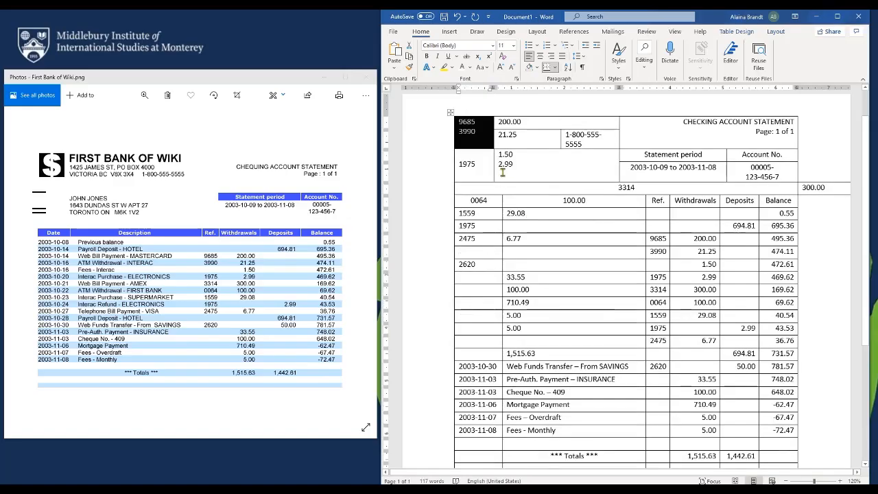
pyautogui.hotkey('ctrl', 'z')
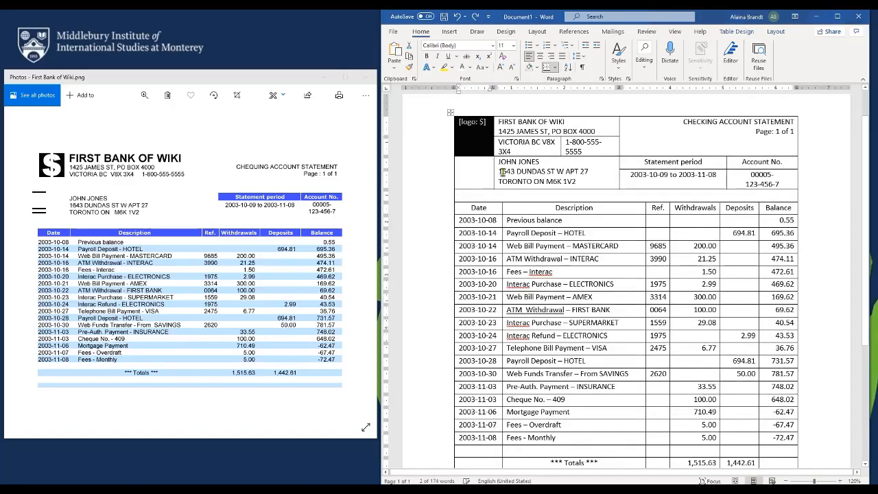
pyautogui.hotkey('ctrl', 'b')
# Make the bank name 'FIRST BANK OF WIKI' bold
pyautogui.click(531, 159)
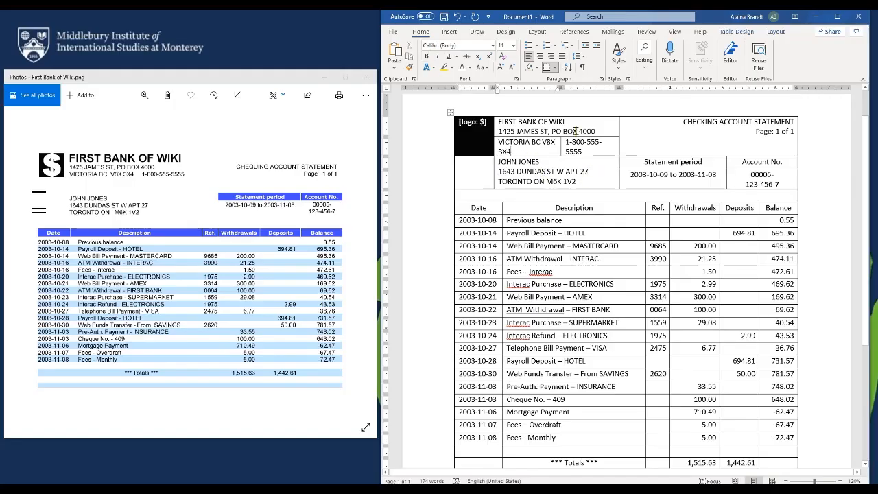
pyautogui.moveTo(575, 122); pyautogui.dragTo(504, 125)
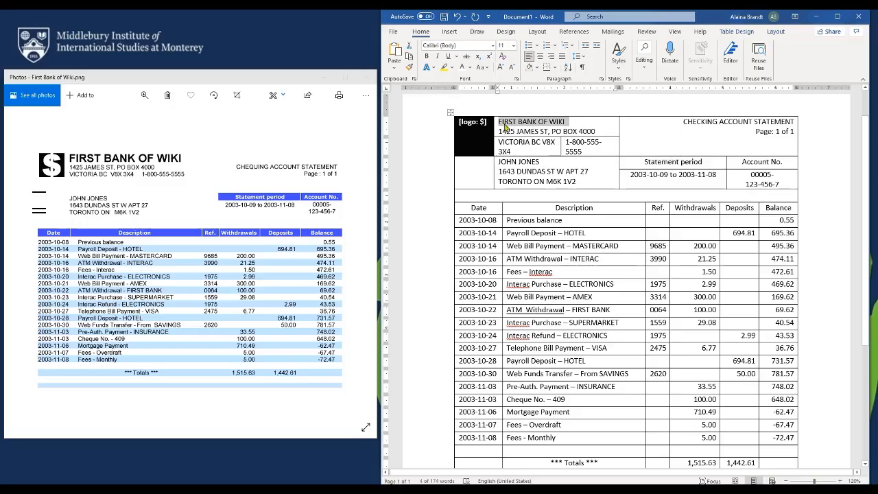
pyautogui.hotkey('ctrl', 'b')
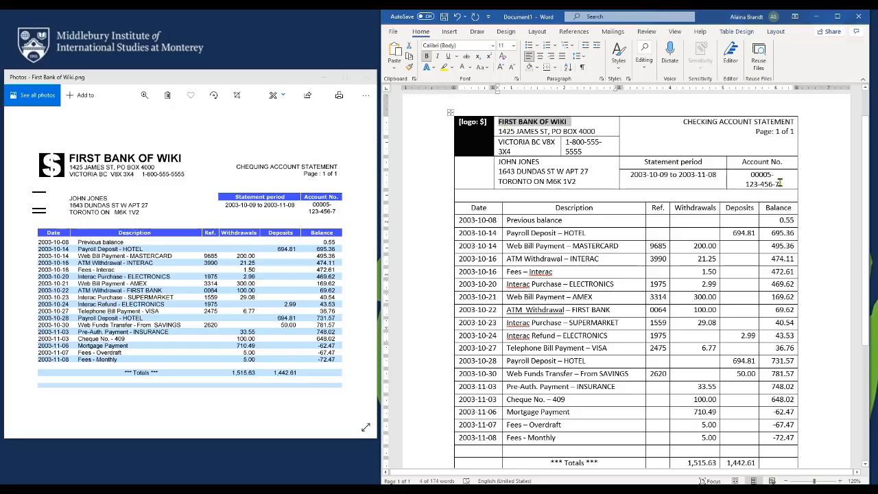
# Remove all borders from the header cells spanning the address to the account number
pyautogui.moveTo(780, 182); pyautogui.dragTo(487, 135)
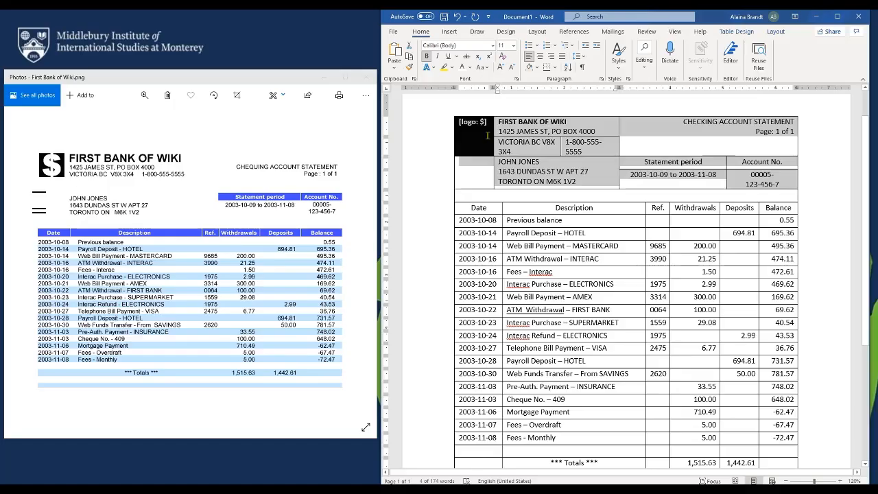
pyautogui.click(554, 67)
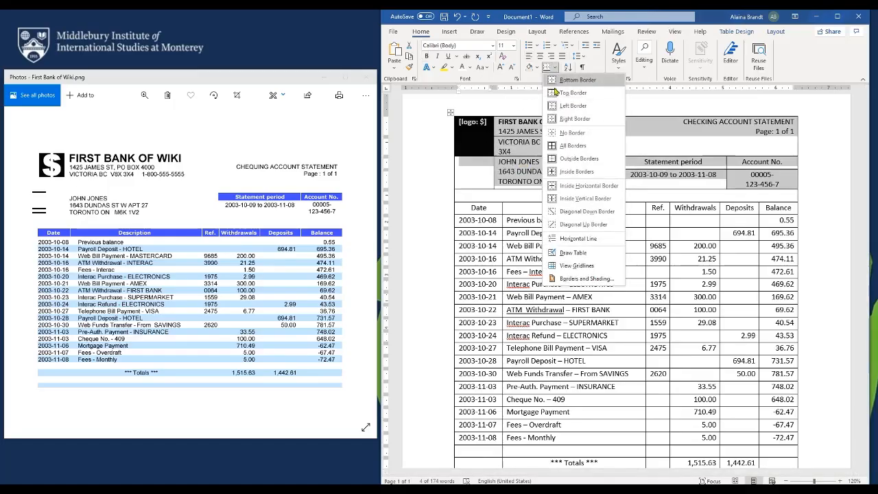
pyautogui.click(614, 132)
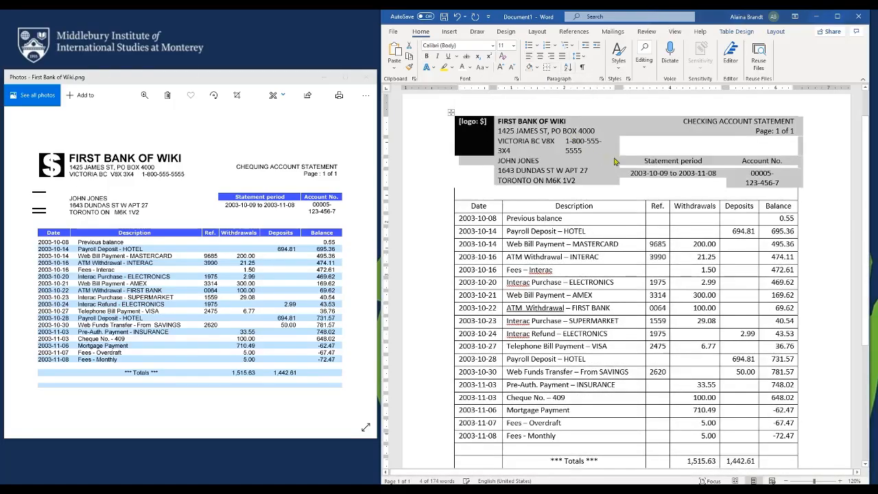
pyautogui.click(652, 164)
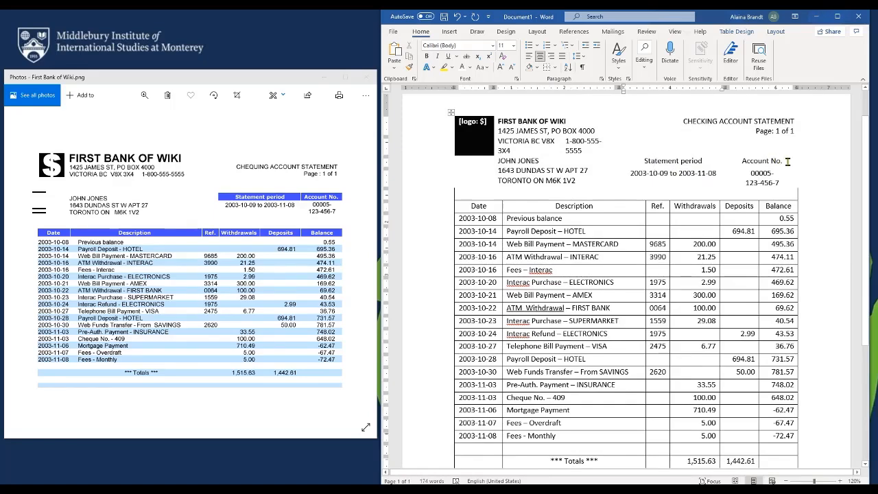
pyautogui.moveTo(788, 161); pyautogui.dragTo(669, 161)
# Shade the Statement period and Account No. cells with a dark grey fill via Table Properties
pyautogui.rightClick(666, 162)
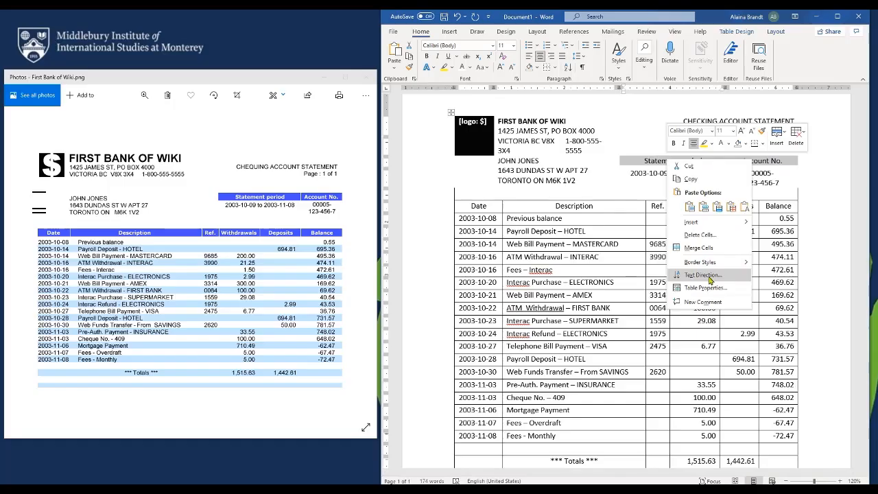
pyautogui.click(707, 287)
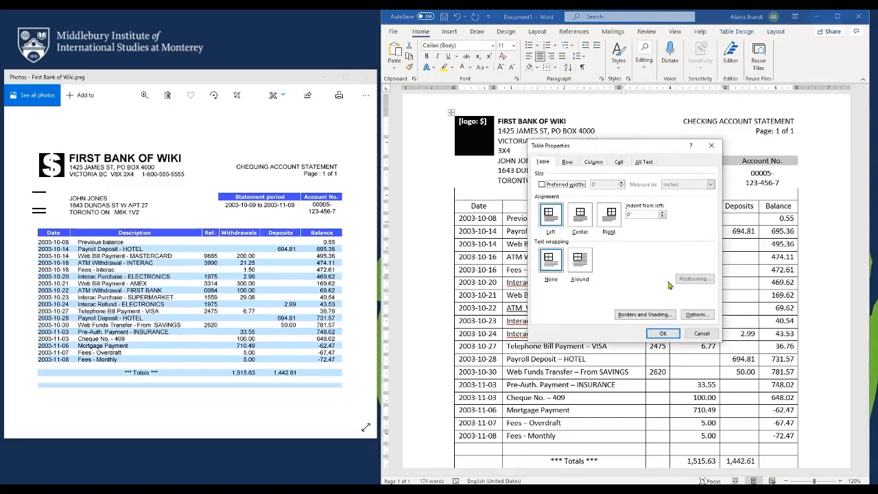
pyautogui.click(658, 314)
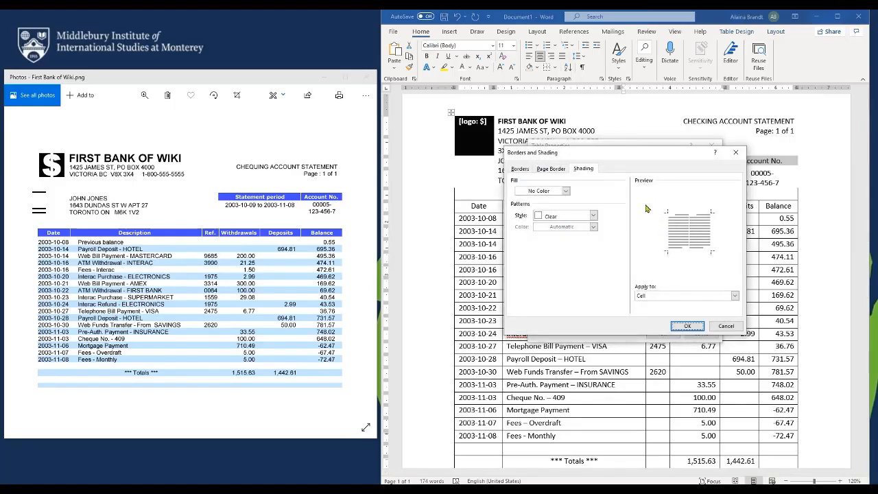
pyautogui.click(565, 191)
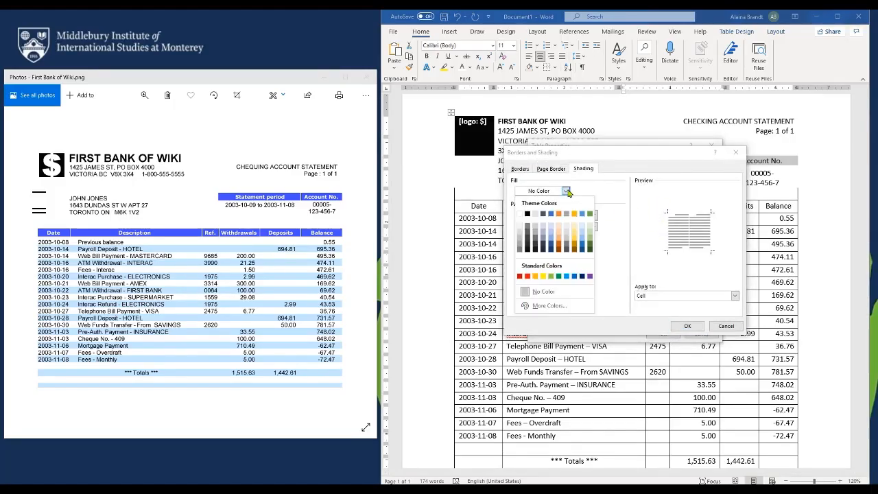
pyautogui.click(528, 236)
pyautogui.click(686, 326)
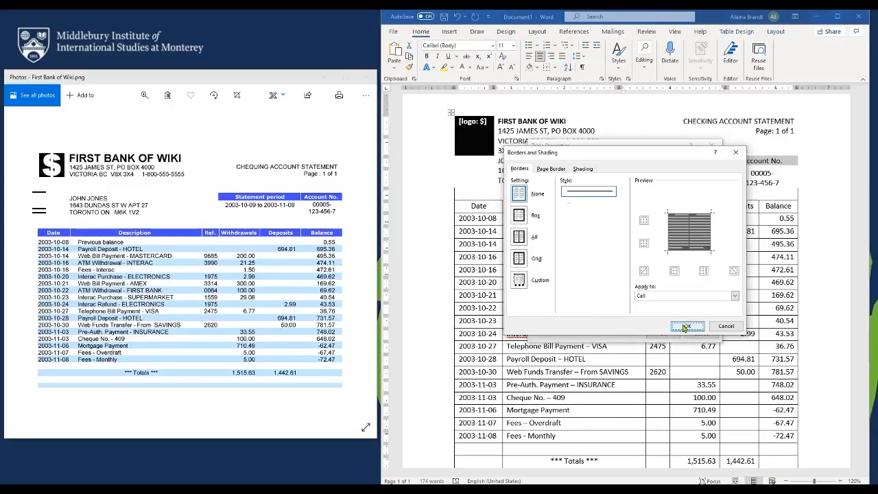
pyautogui.click(664, 333)
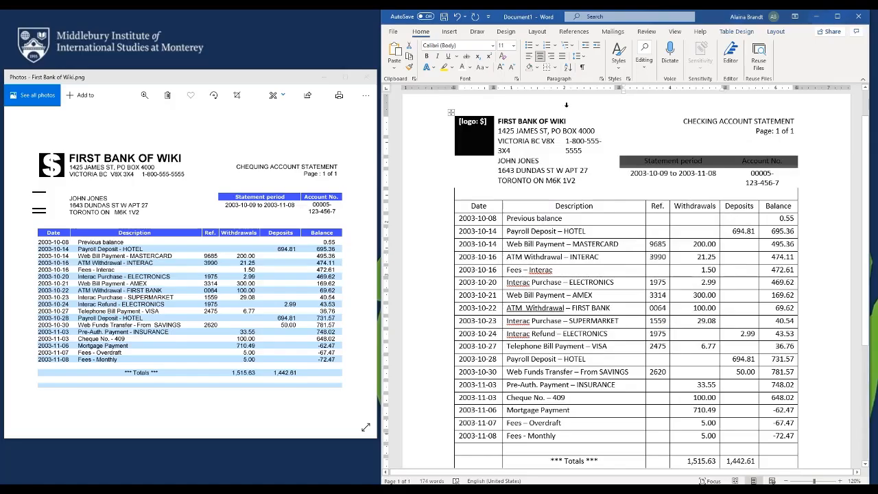
# Make the header text white and bold, then copy that formatting onto the Date–Balance header row
pyautogui.click(463, 68)
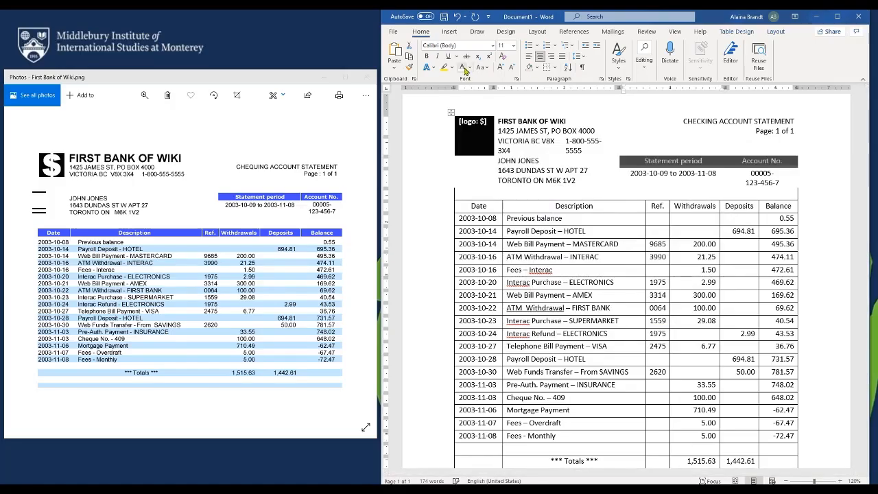
pyautogui.hotkey('ctrl', 'b')
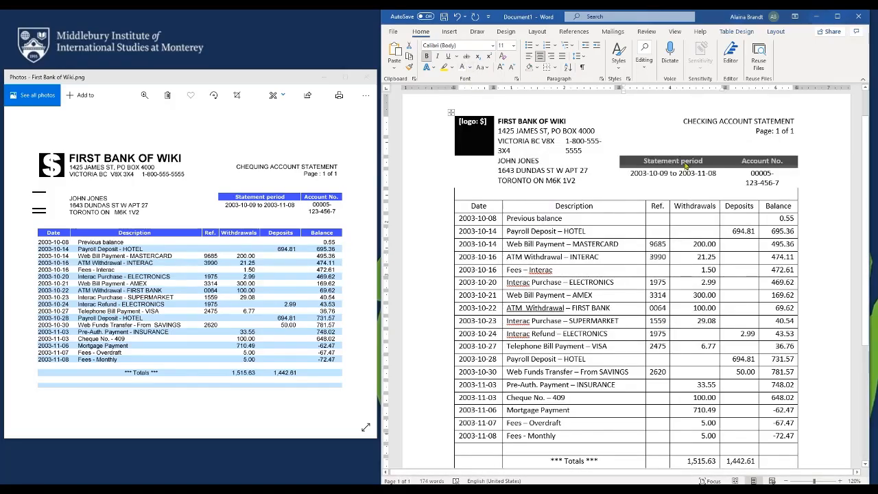
pyautogui.rightClick(684, 166)
pyautogui.click(780, 133)
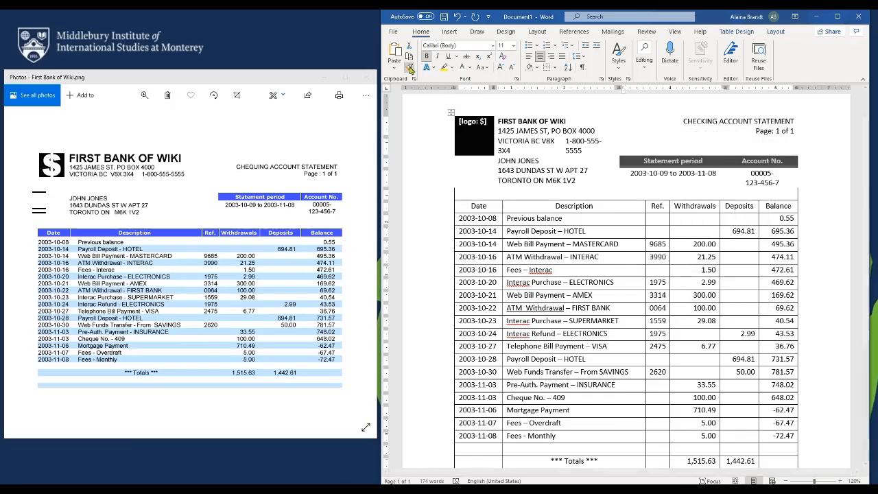
pyautogui.moveTo(789, 206); pyautogui.dragTo(492, 209)
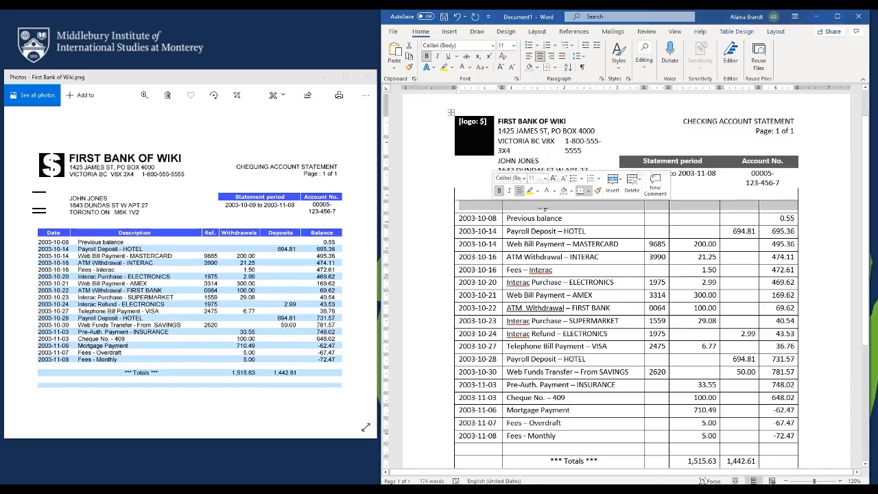
# Give the Date–Balance header row a dark grey fill
pyautogui.rightClick(514, 212)
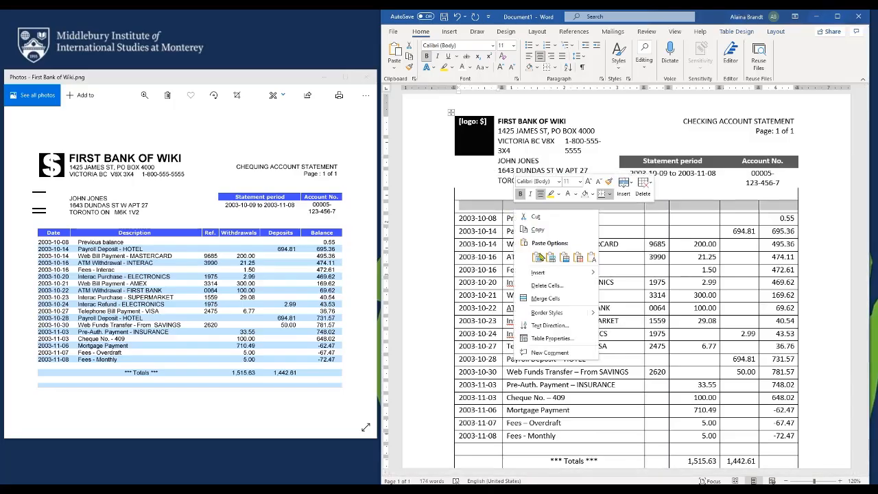
pyautogui.click(556, 339)
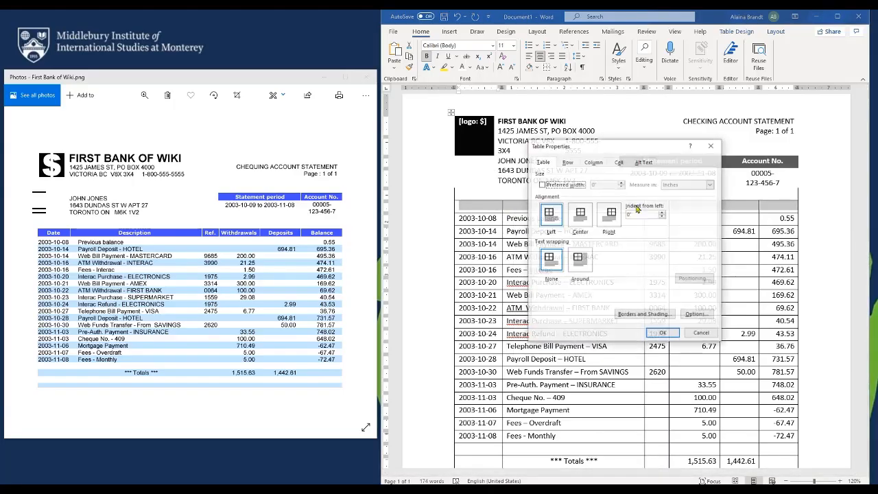
pyautogui.click(645, 317)
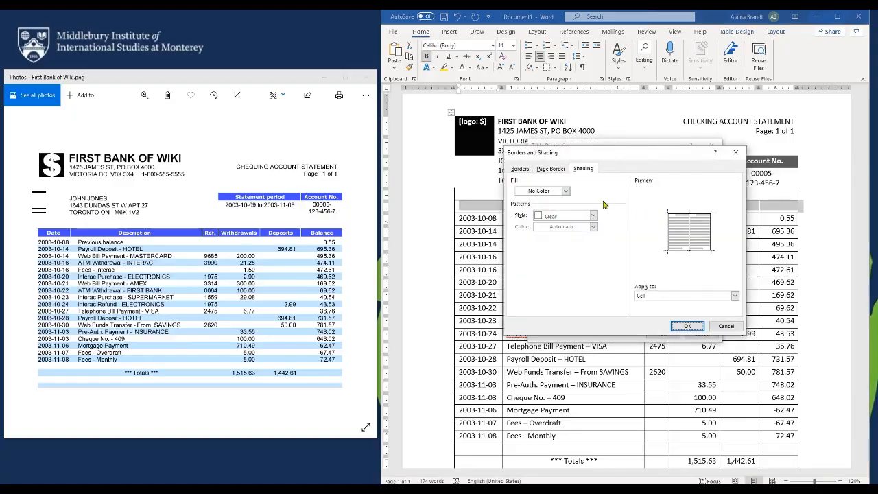
pyautogui.click(566, 191)
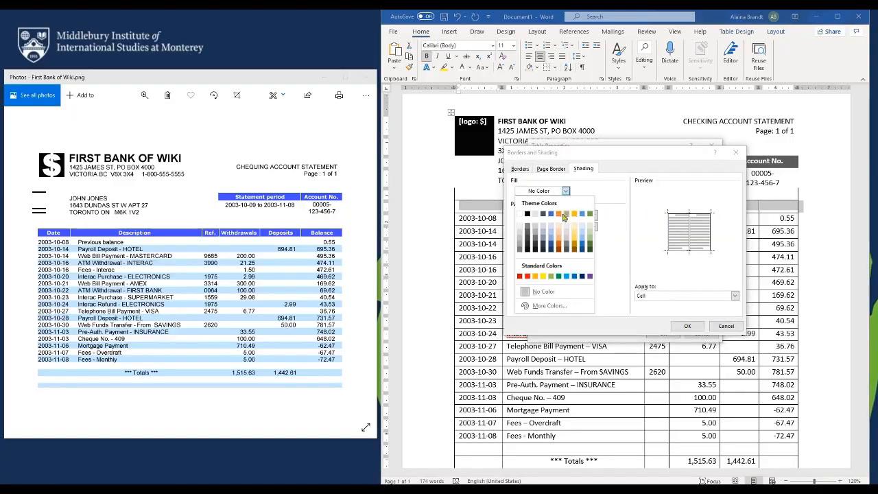
pyautogui.click(534, 235)
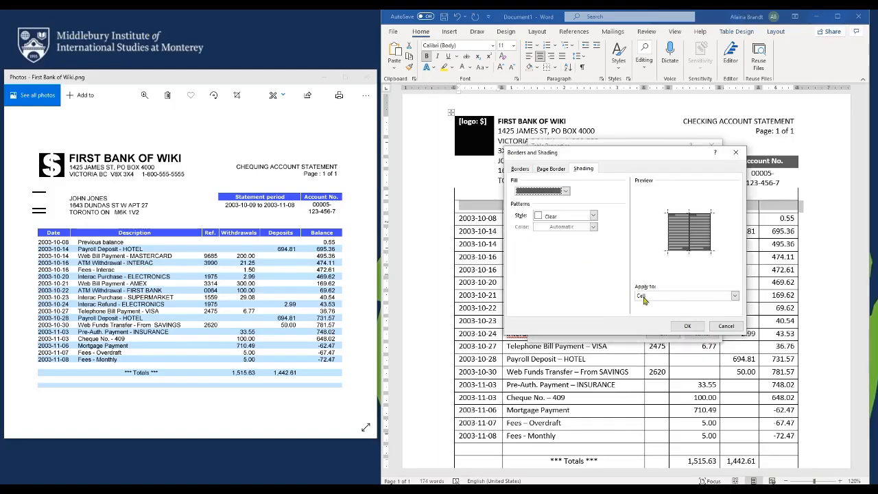
pyautogui.click(686, 326)
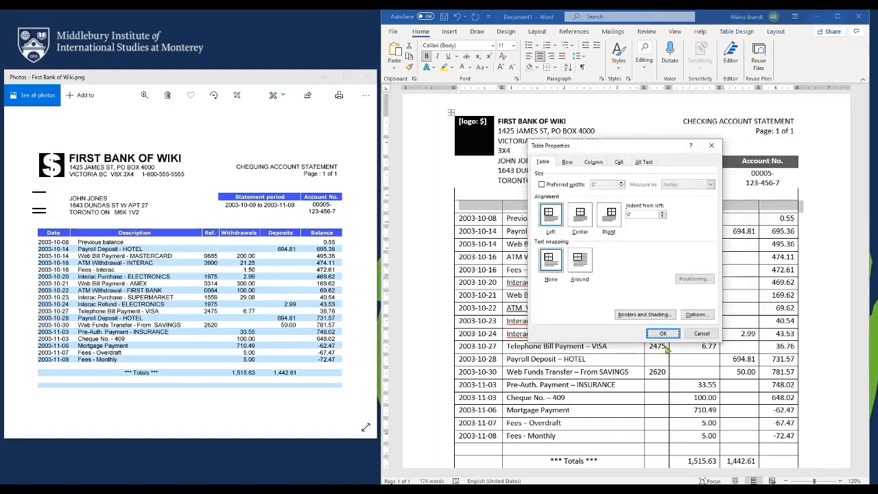
pyautogui.click(666, 335)
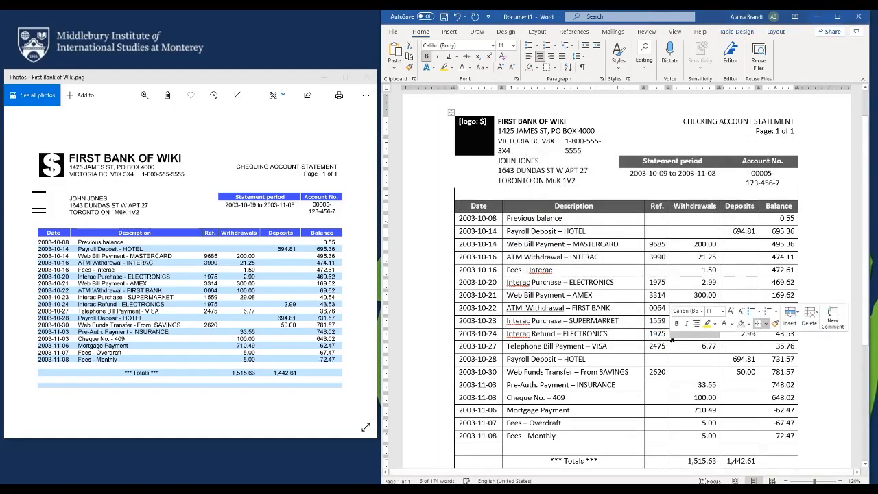
pyautogui.click(574, 257)
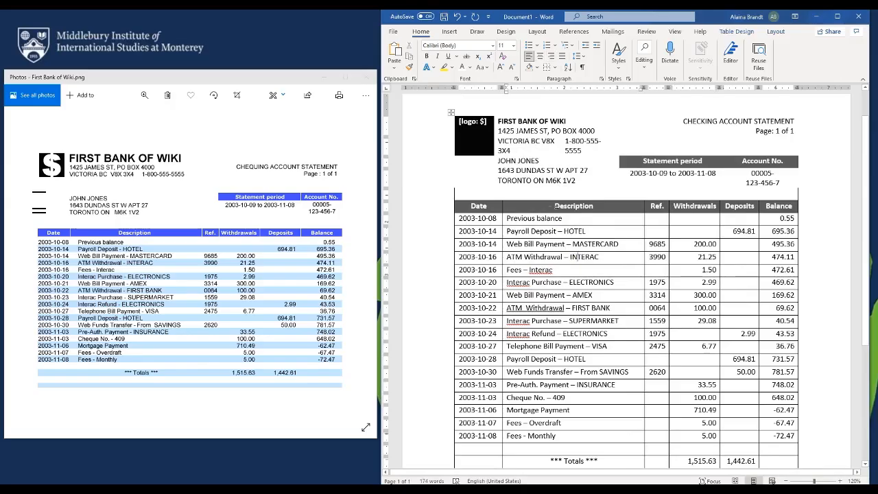
# Remove the left and right borders from the empty row above the transaction table
pyautogui.click(715, 193)
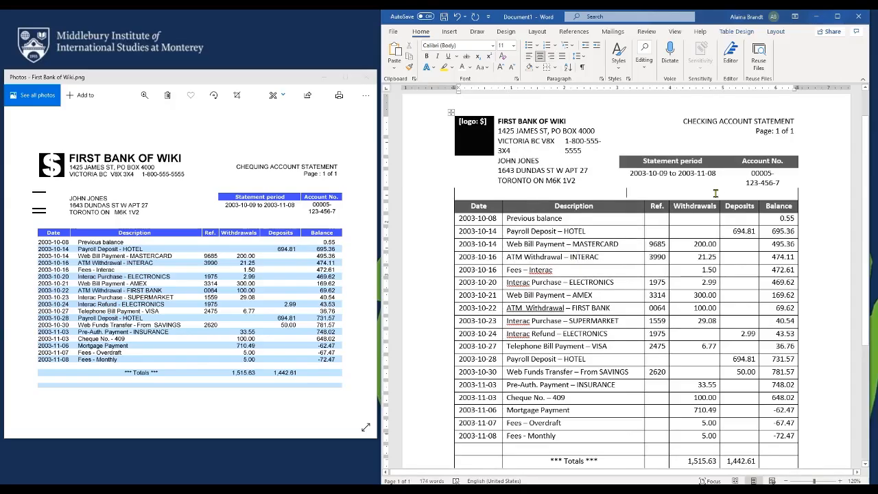
pyautogui.tripleClick(718, 194)
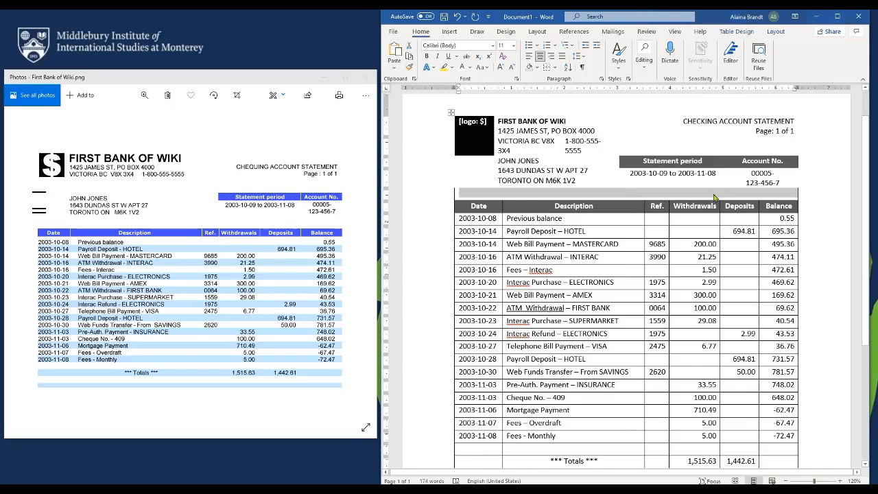
pyautogui.rightClick(714, 197)
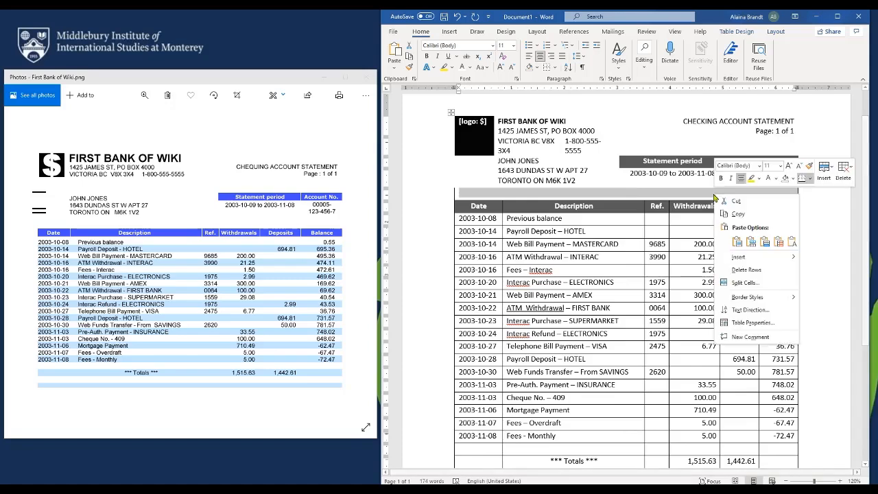
pyautogui.click(747, 324)
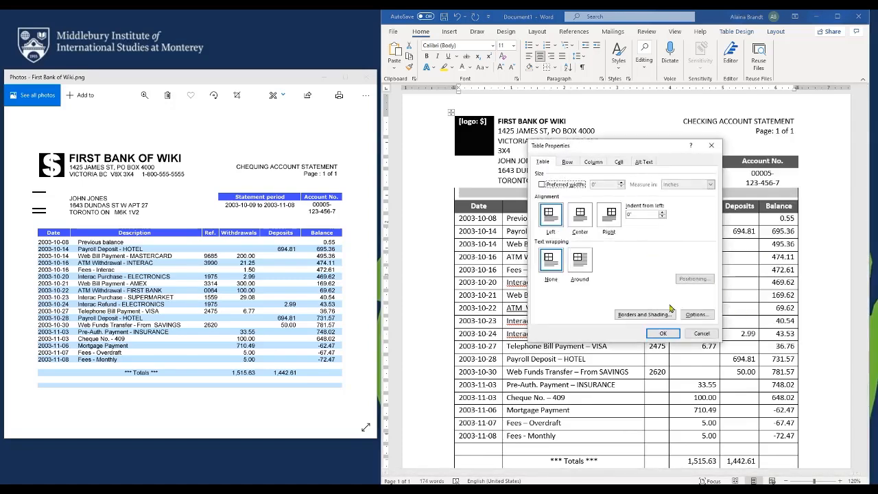
pyautogui.click(643, 314)
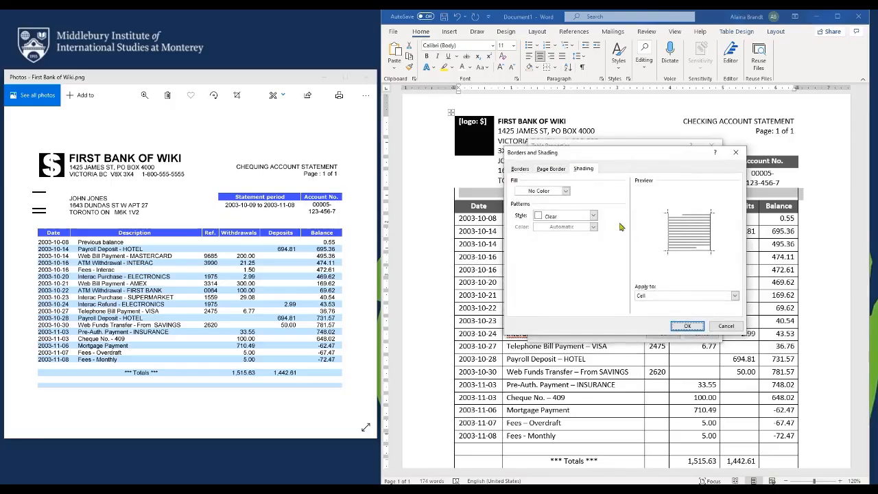
pyautogui.click(525, 170)
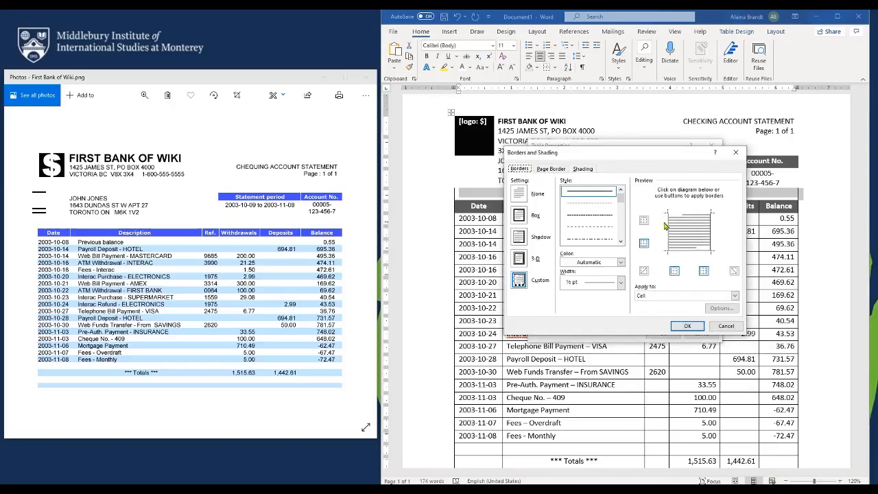
pyautogui.click(666, 226)
pyautogui.click(712, 236)
pyautogui.click(687, 328)
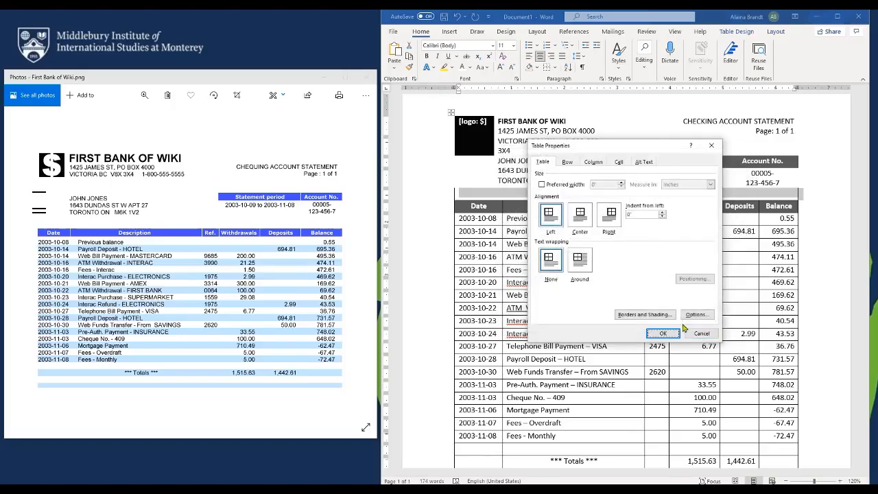
# Apply the table property changes and remove all borders from the rows 2003-10-08 through Totals
pyautogui.click(663, 333)
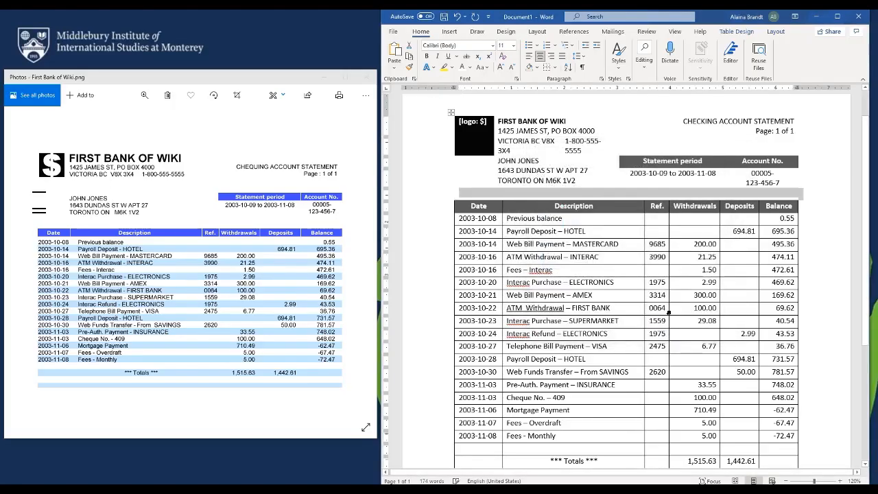
pyautogui.scroll(-2, 518, 185)
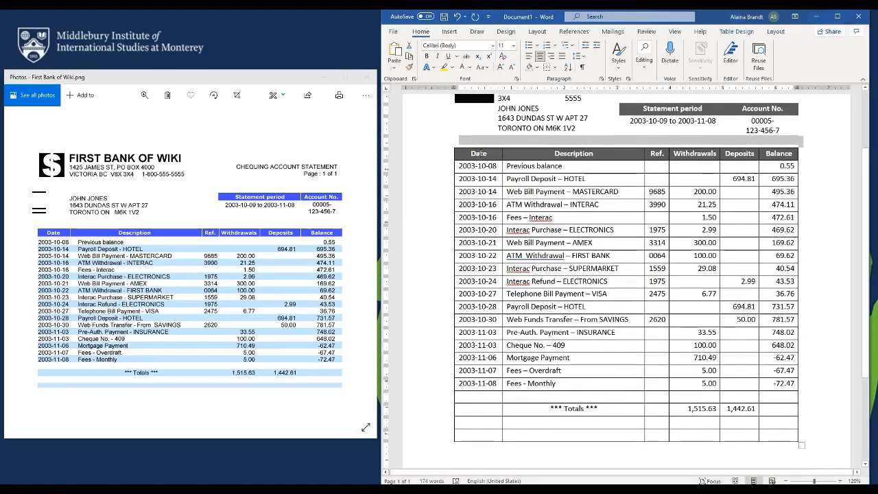
pyautogui.moveTo(482, 164); pyautogui.dragTo(788, 437)
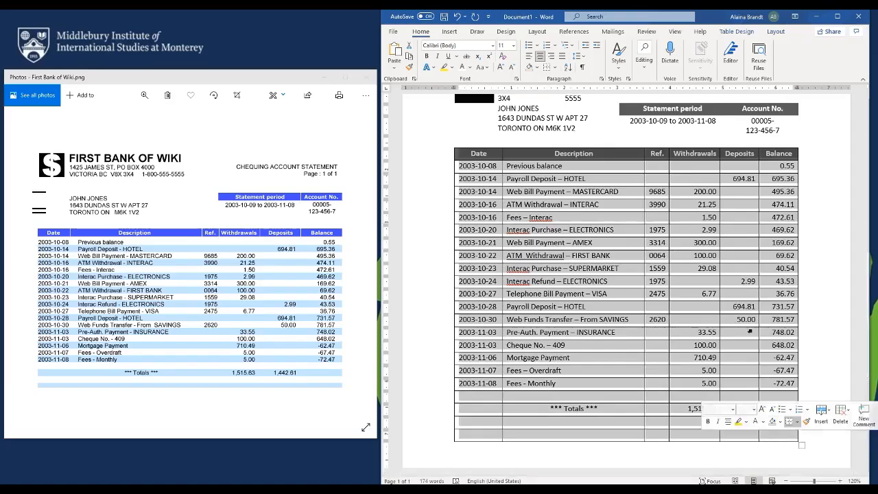
pyautogui.click(547, 67)
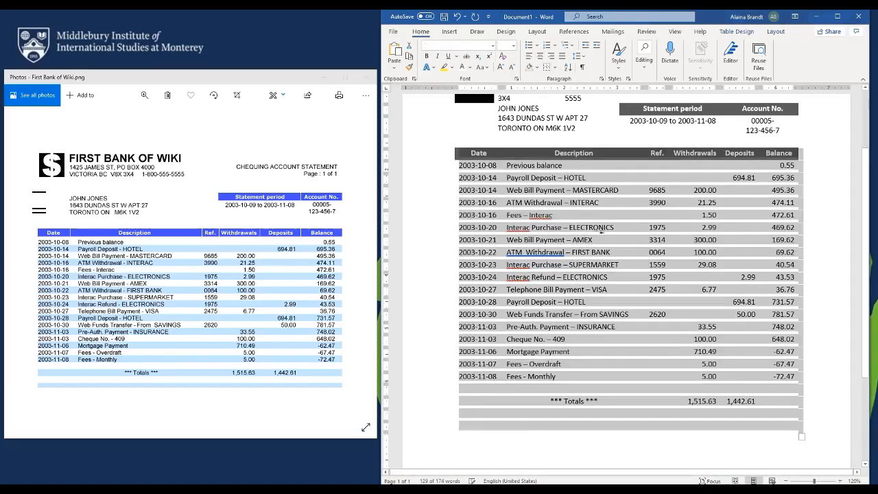
pyautogui.click(602, 264)
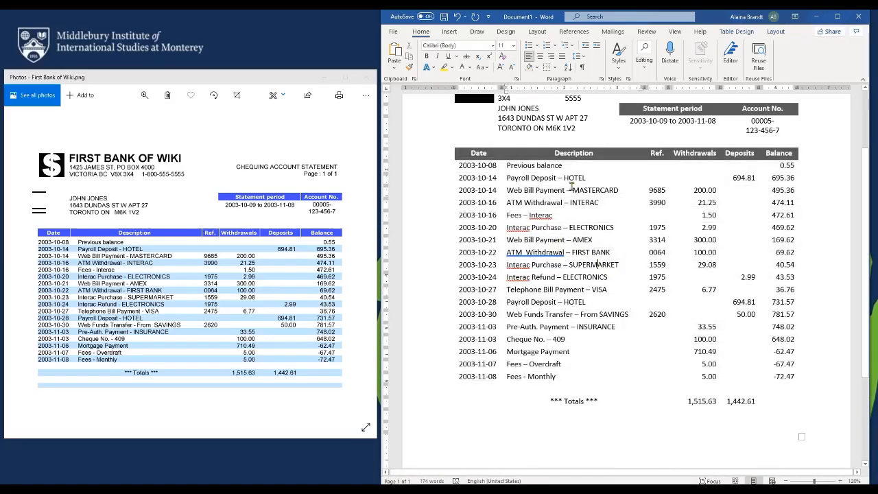
pyautogui.moveTo(490, 169); pyautogui.dragTo(785, 164)
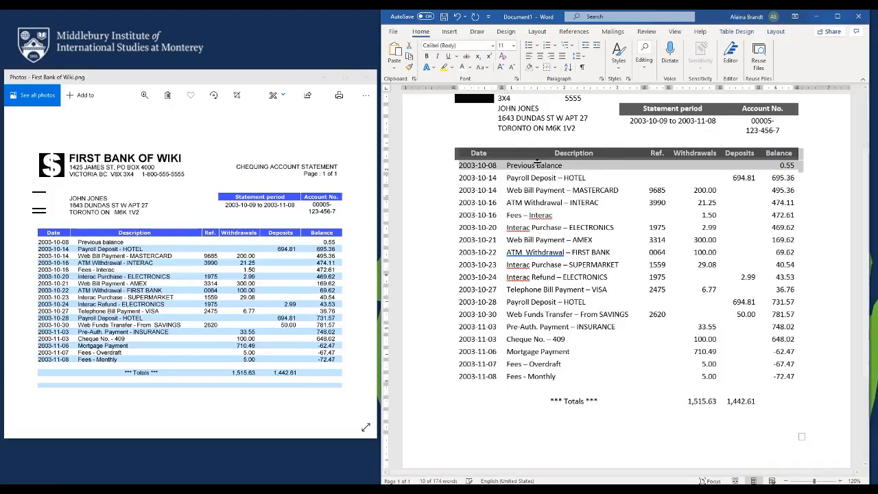
# Fill the 2003-10-14 'Payroll Deposit – HOTEL' row with light gray shading
pyautogui.click(489, 200)
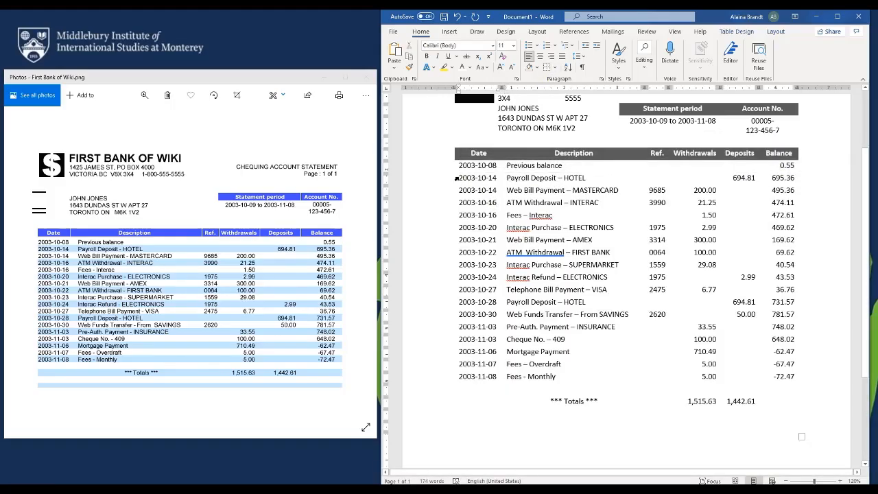
pyautogui.moveTo(463, 178); pyautogui.dragTo(638, 180)
pyautogui.rightClick(637, 180)
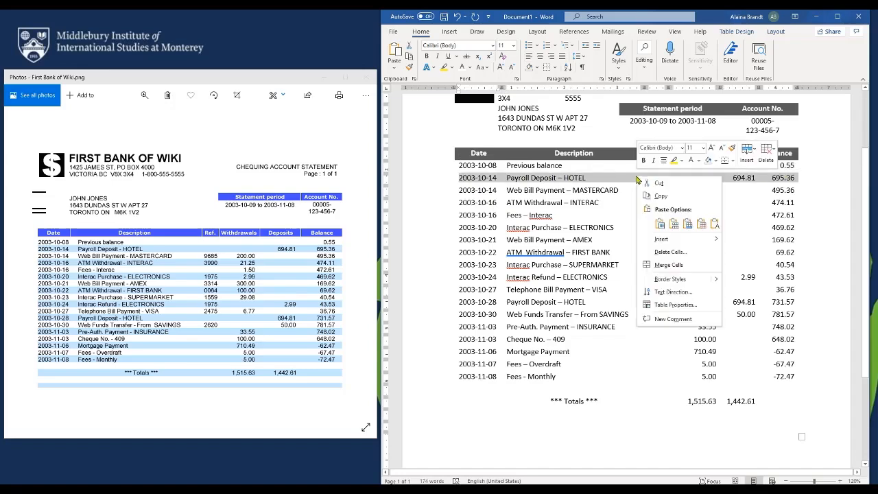
pyautogui.click(678, 305)
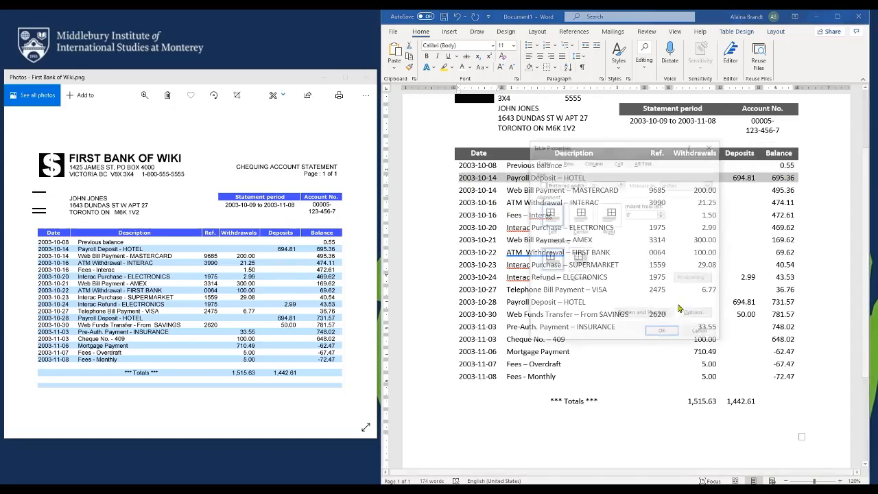
pyautogui.click(646, 314)
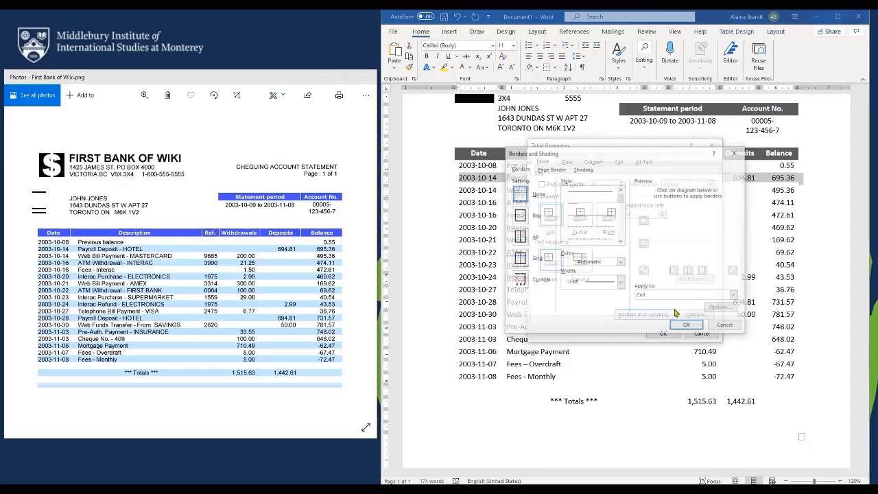
pyautogui.click(584, 169)
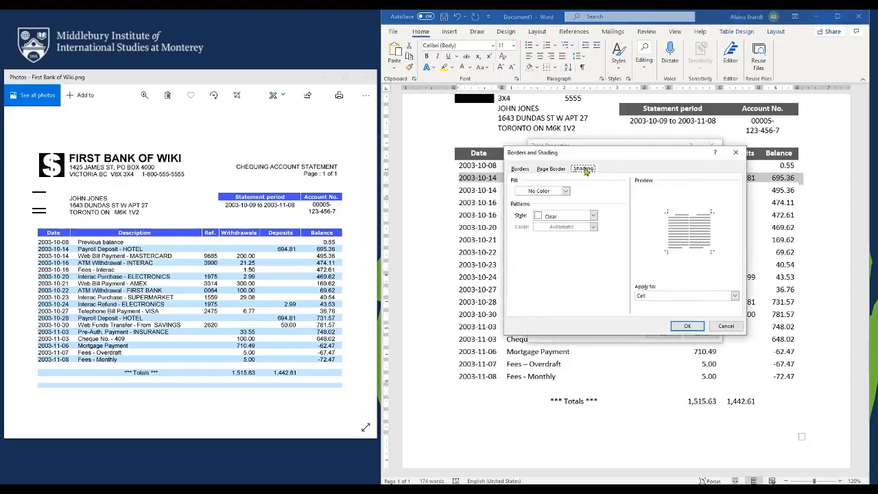
pyautogui.click(565, 191)
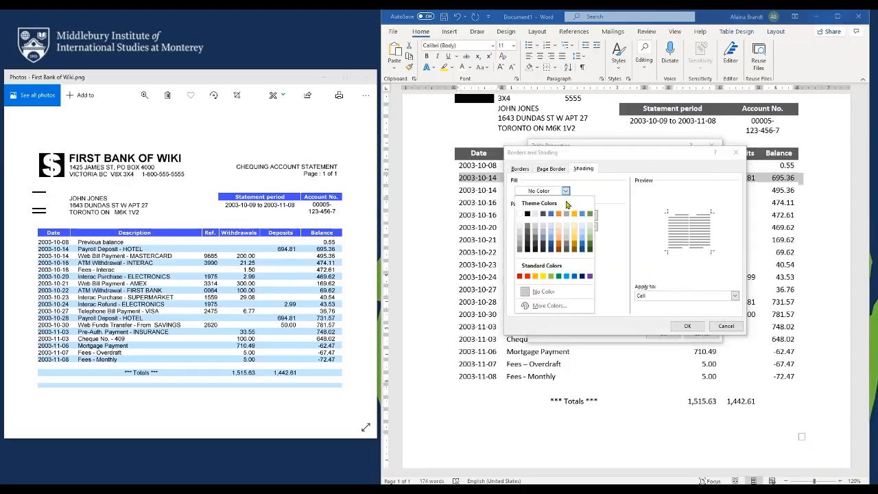
pyautogui.click(535, 229)
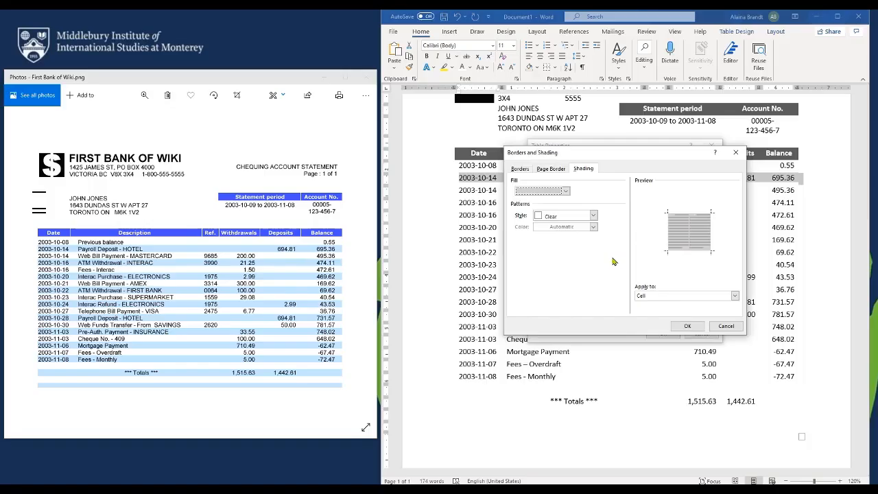
pyautogui.click(687, 326)
pyautogui.click(678, 333)
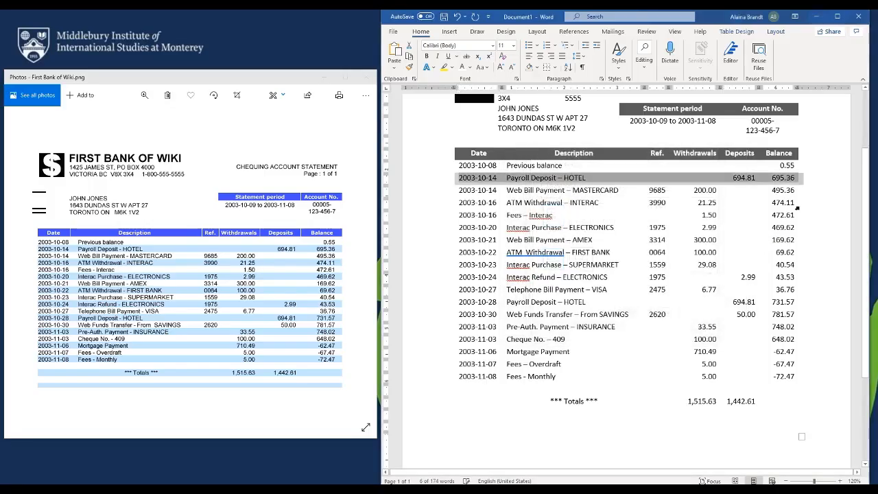
# Shade the 2003-10-16, 10-20, 10-22 and 10-24 transaction rows light gray
pyautogui.moveTo(792, 202); pyautogui.dragTo(479, 206)
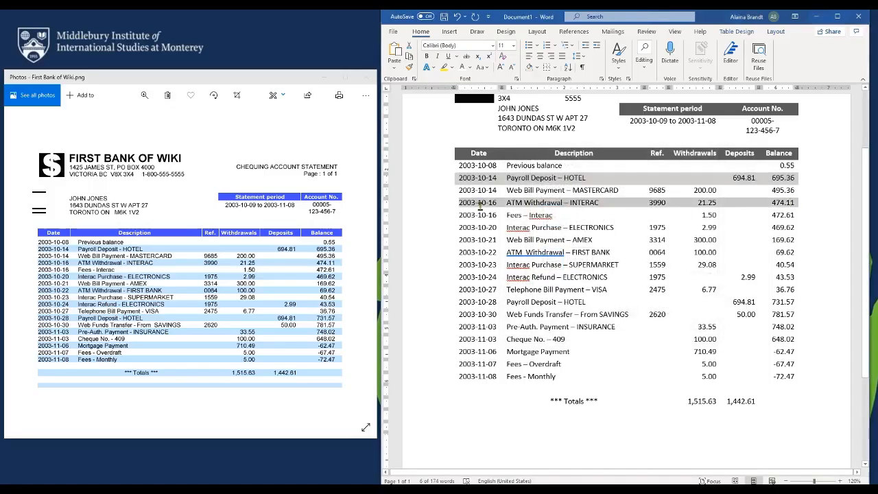
pyautogui.hotkey('ctrl', 'y')
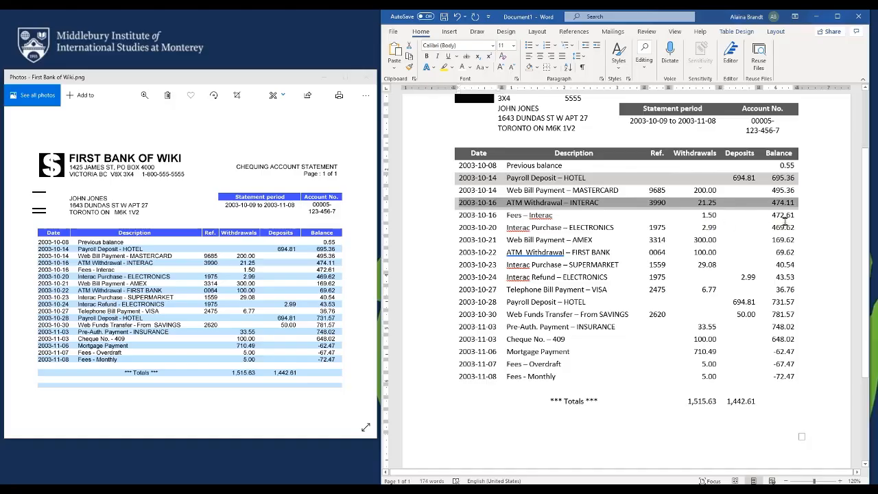
pyautogui.moveTo(791, 227); pyautogui.dragTo(480, 228)
pyautogui.hotkey('ctrl', 'y')
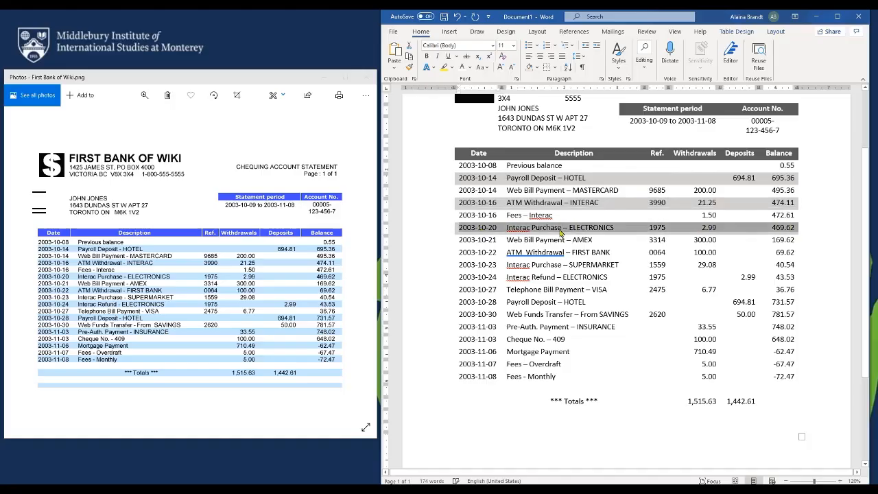
pyautogui.moveTo(769, 254); pyautogui.dragTo(480, 253)
pyautogui.hotkey('ctrl', 'y')
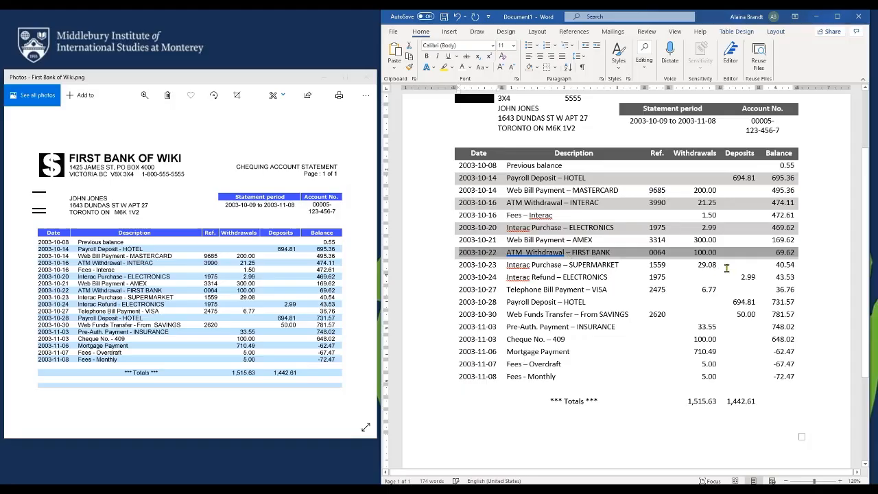
pyautogui.moveTo(797, 276); pyautogui.dragTo(484, 276)
pyautogui.hotkey('ctrl', 'y')
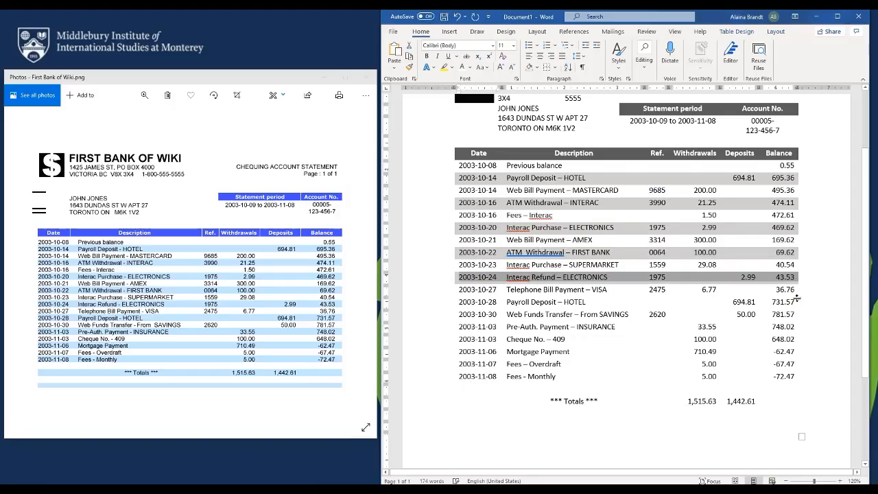
# Shade the 2003-10-28, 11-03, 11-06 and 11-08 transaction rows light gray
pyautogui.moveTo(794, 302); pyautogui.dragTo(479, 304)
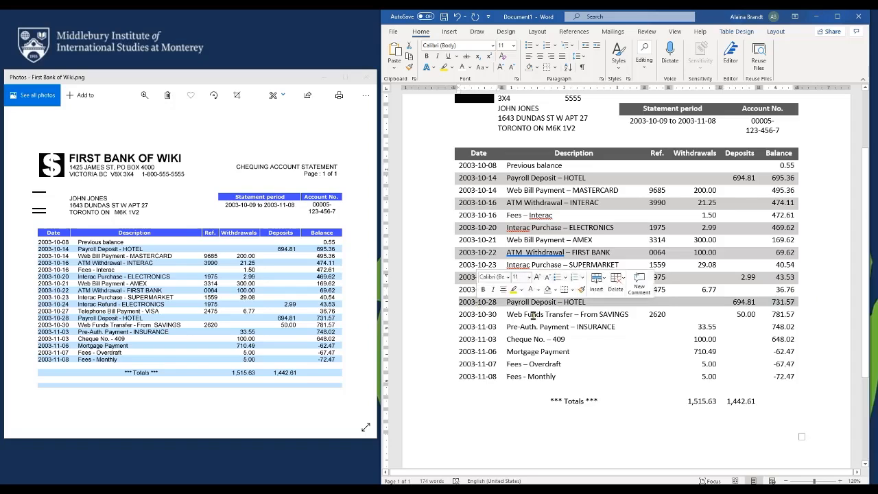
pyautogui.hotkey('ctrl', 'y')
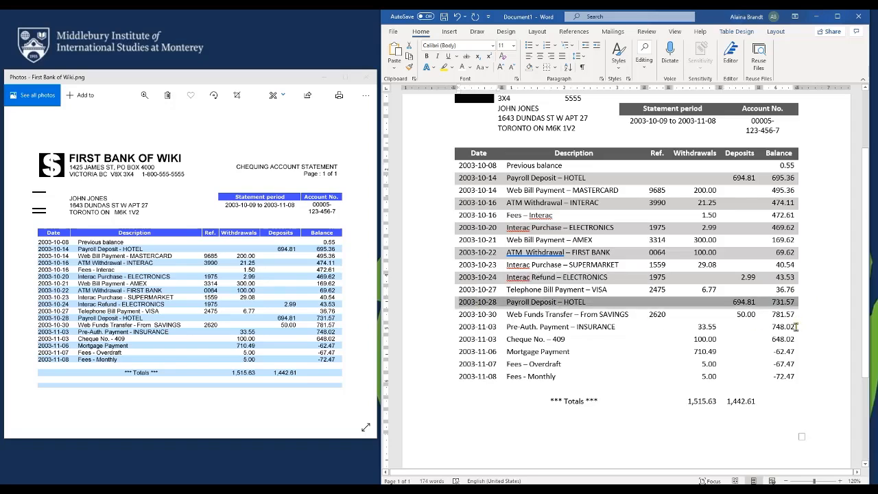
pyautogui.moveTo(796, 327); pyautogui.dragTo(480, 328)
pyautogui.hotkey('ctrl', 'y')
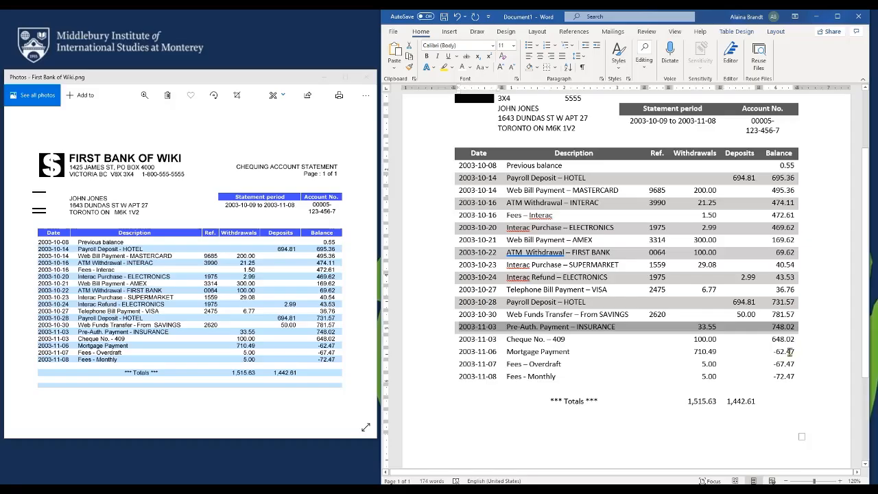
pyautogui.moveTo(791, 351); pyautogui.dragTo(461, 352)
pyautogui.hotkey('ctrl', 'y')
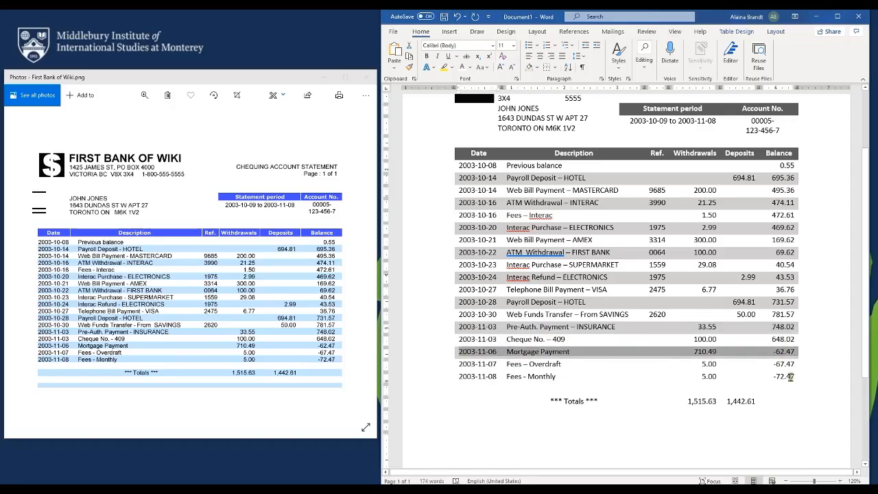
pyautogui.moveTo(795, 376); pyautogui.dragTo(489, 370)
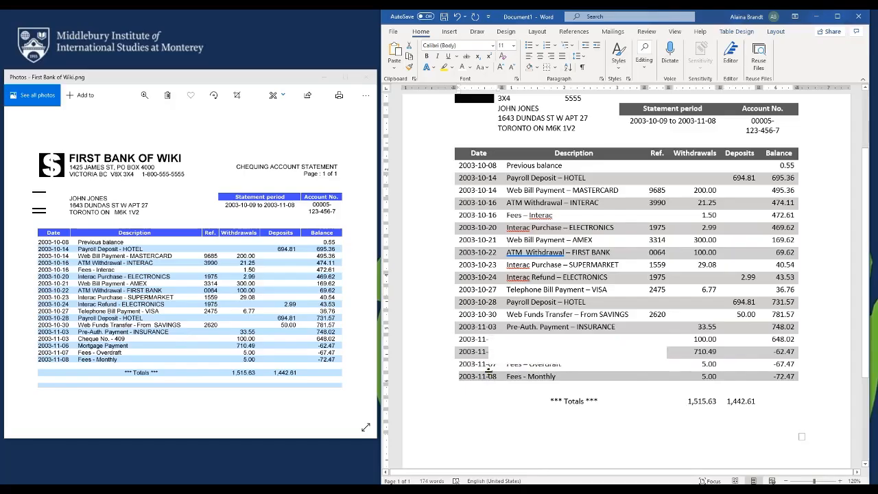
pyautogui.hotkey('ctrl', 'y')
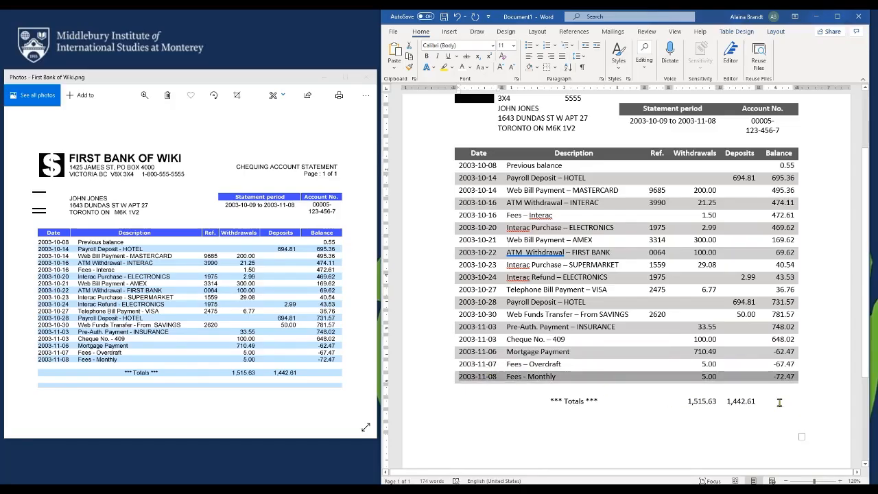
# Shade the Totals row and the blank row beneath it gray, then review the table
pyautogui.moveTo(780, 402); pyautogui.dragTo(485, 397)
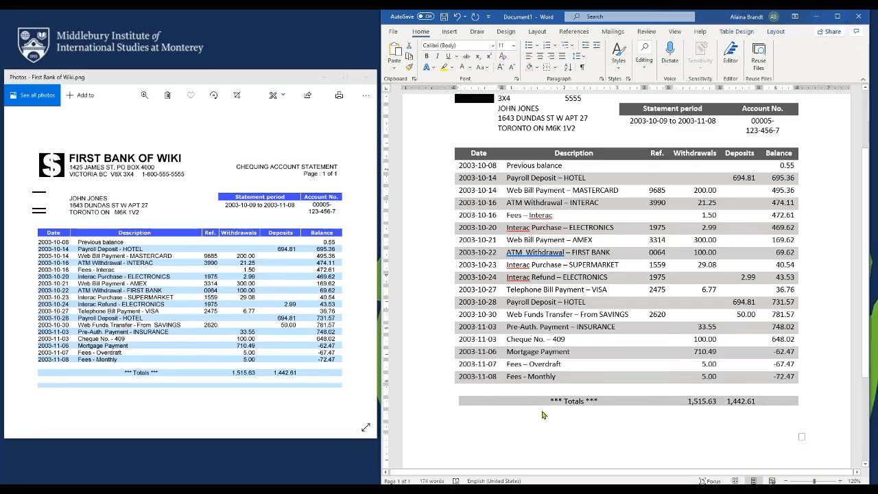
pyautogui.hotkey('ctrl', 'y')
pyautogui.moveTo(791, 425); pyautogui.dragTo(480, 422)
pyautogui.hotkey('ctrl', 'y')
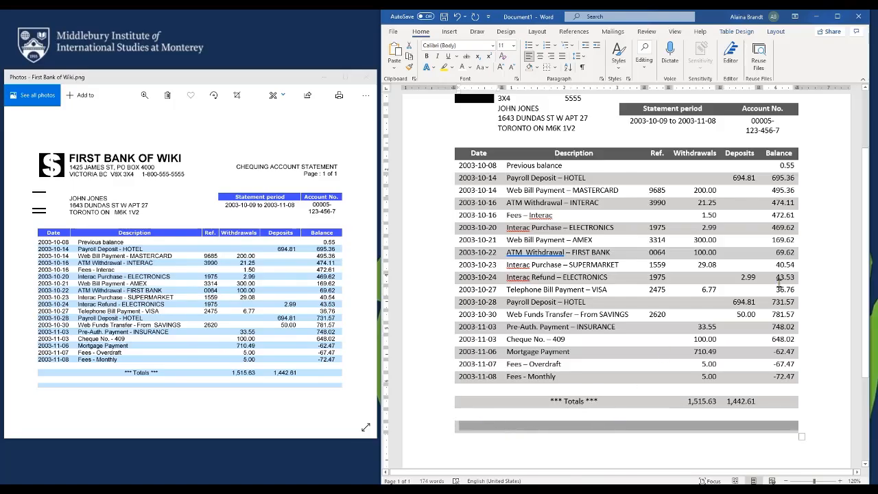
pyautogui.click(829, 323)
pyautogui.keyDown('ctrl'); pyautogui.scroll(-2, 809, 308); pyautogui.keyUp('ctrl')
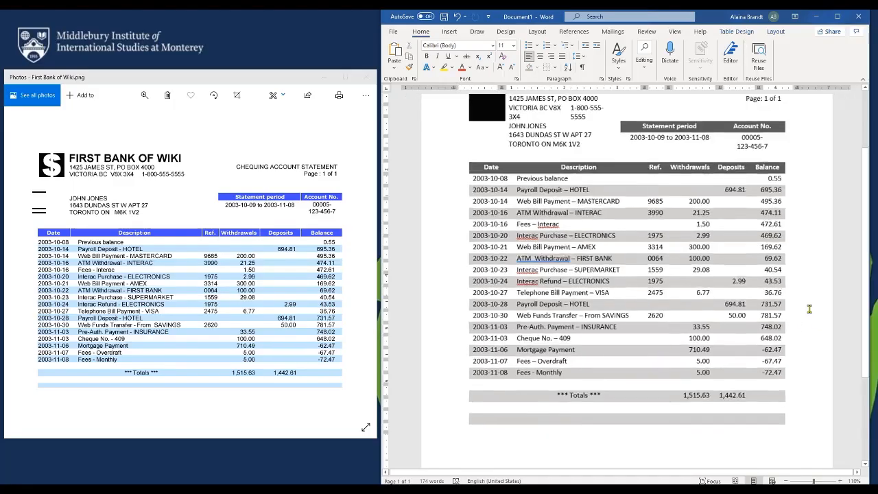